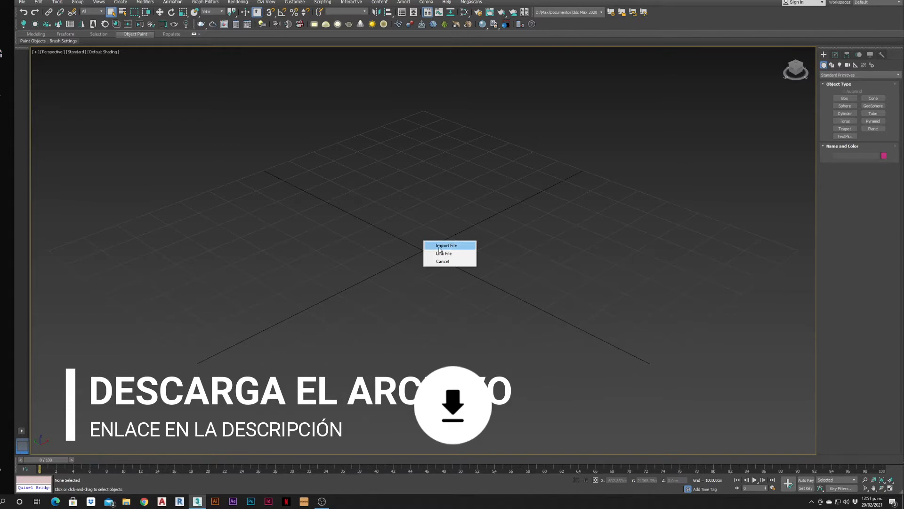
Import the file with the row of framed plan outlines and, in the top view, move the imported group closer to the world origin.
click(443, 245)
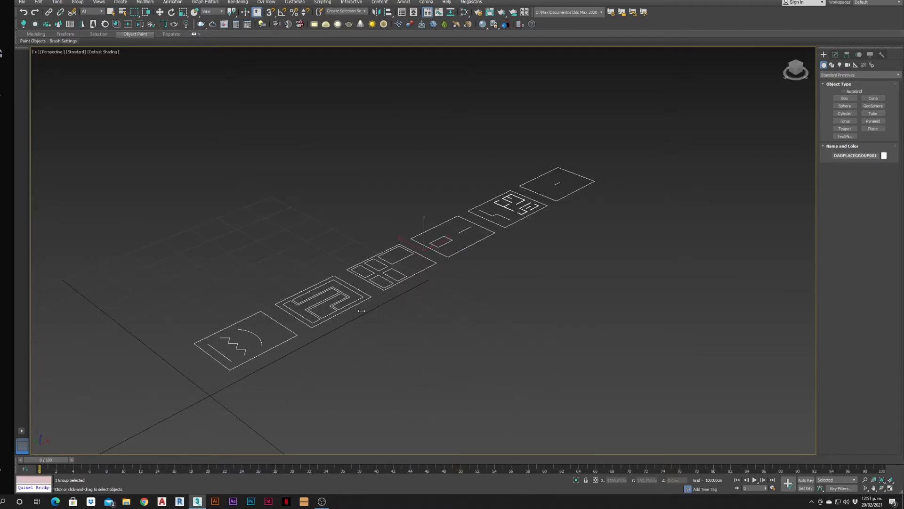
key(t)
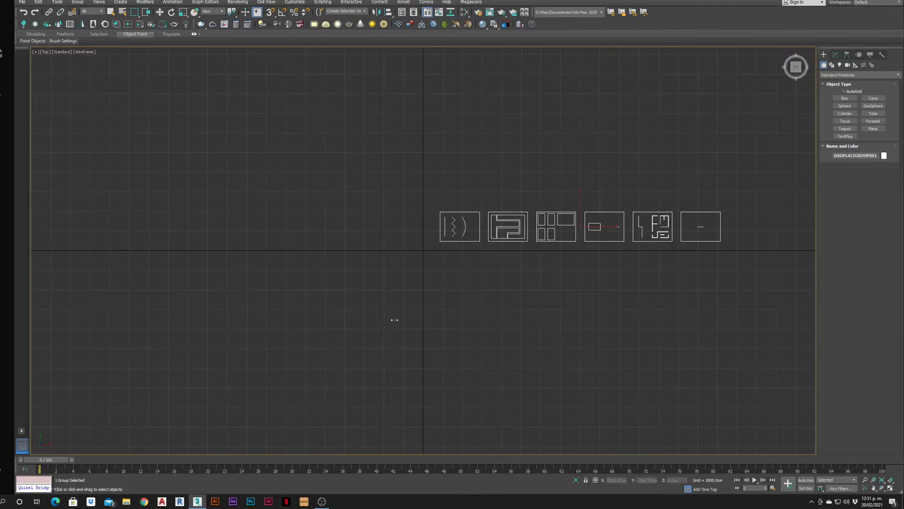
key(w)
mouse_move(602, 224)
mouse_down()
mouse_move(584, 231)
mouse_move(589, 236)
mouse_up()
drag(565, 208, 564, 210)
click(594, 189)
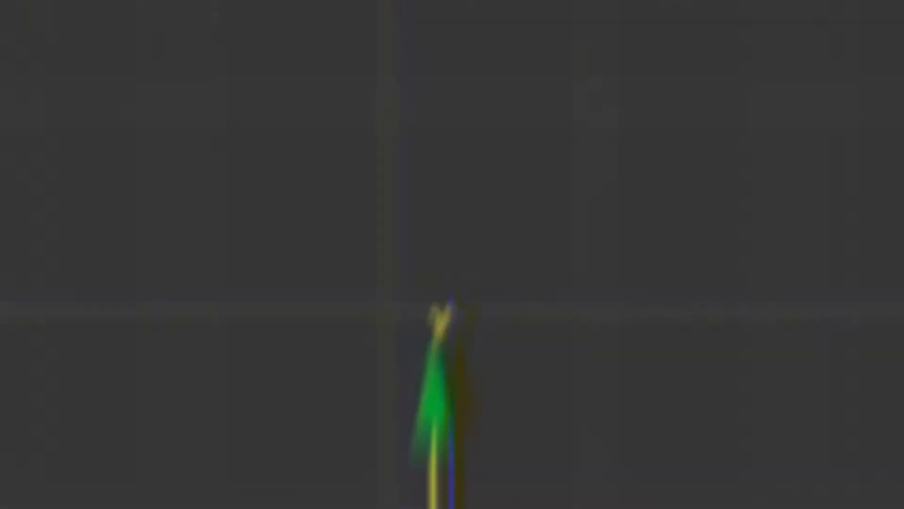
Freeze the imported plan group so it serves as a tracing reference.
right_click(511, 194)
click(394, 150)
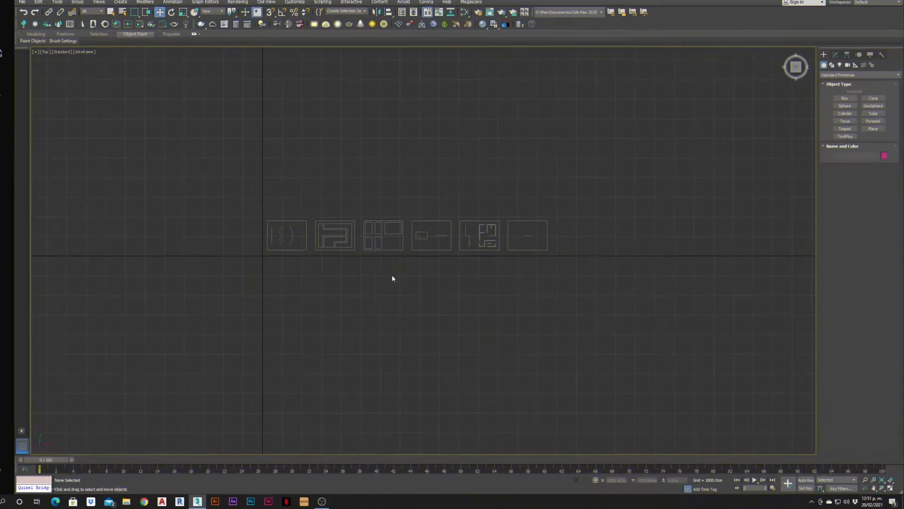
Review the active snap types and the snap options in Grid and Snap Settings.
scroll(389, 273, up, 4)
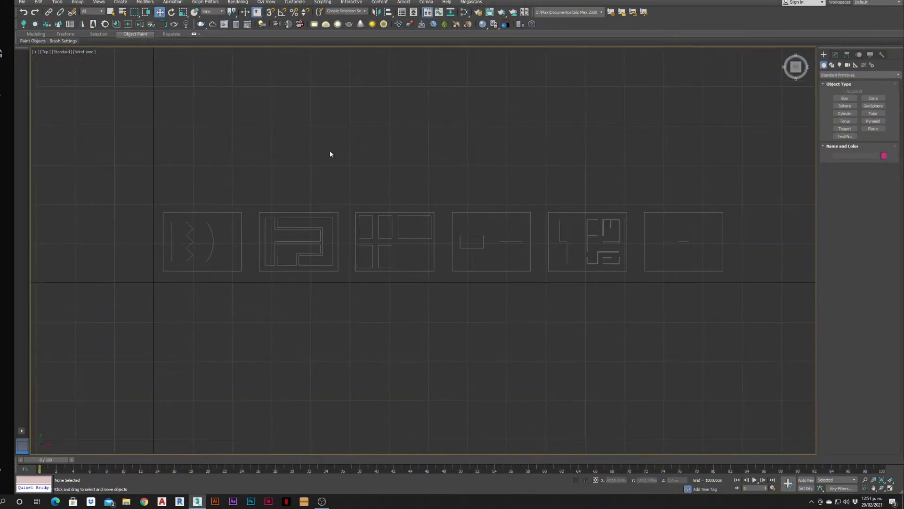
right_click(270, 13)
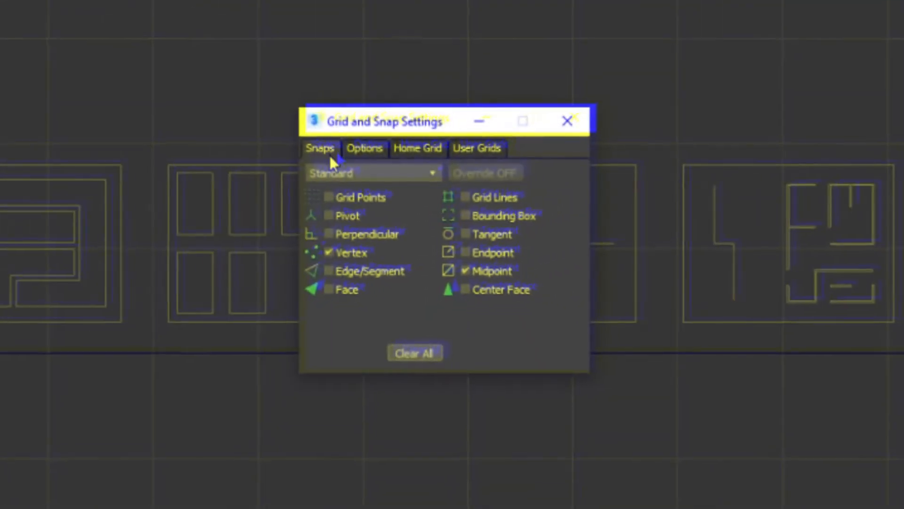
click(369, 149)
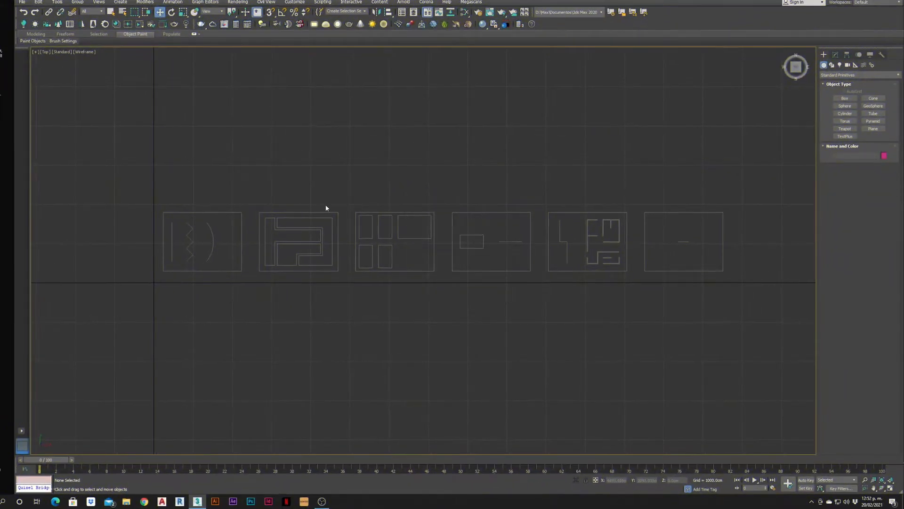
Trace the straight vertical line in the first frame with a two-point Line spline snapped to its ends.
scroll(328, 215, up, 3)
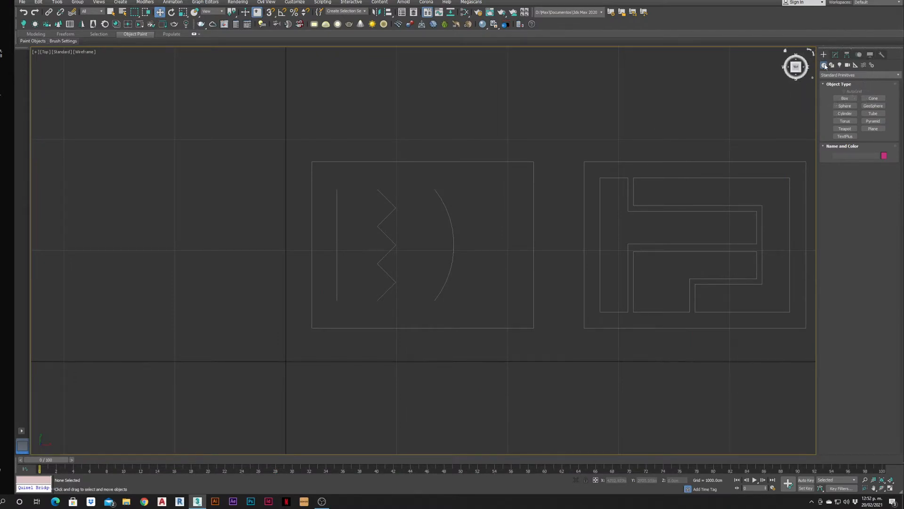
click(832, 66)
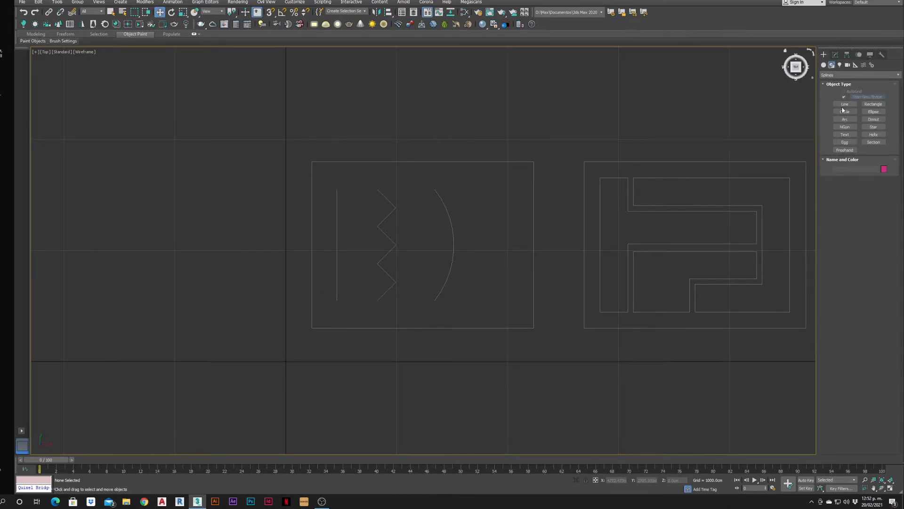
click(776, 130)
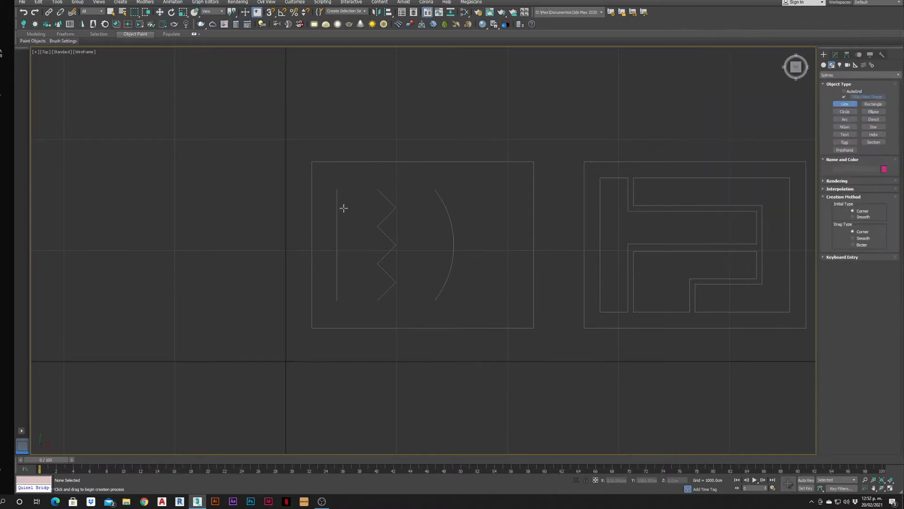
click(337, 189)
click(336, 300)
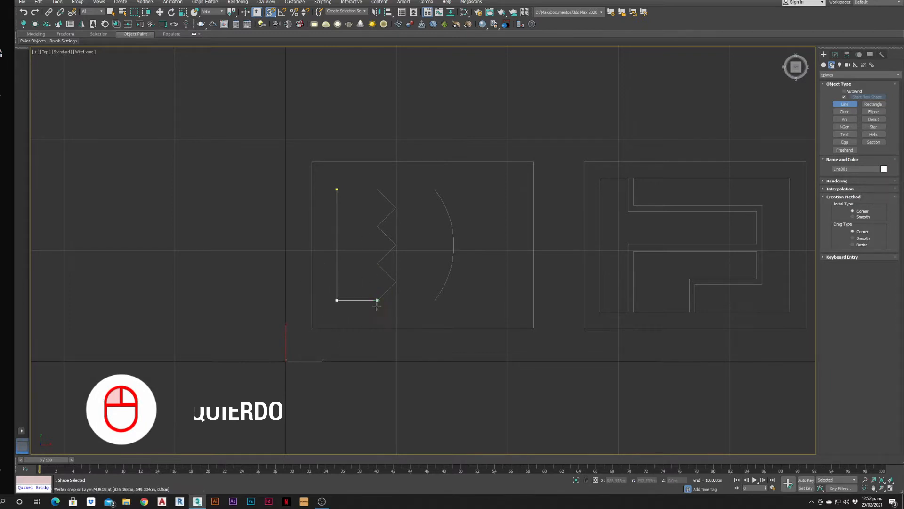
right_click(349, 299)
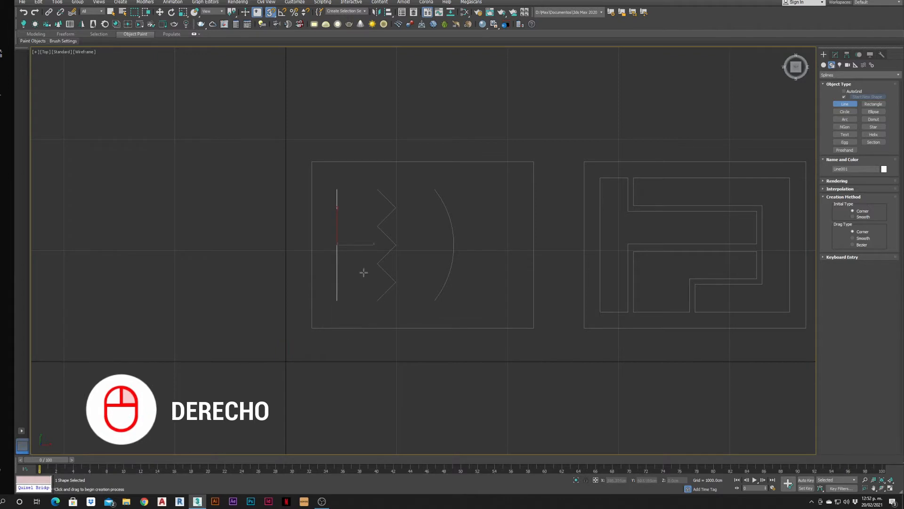
Trace the zigzag in the first frame as one open Line spline through all its corners.
click(377, 189)
click(376, 226)
click(395, 245)
click(377, 263)
click(396, 282)
click(376, 300)
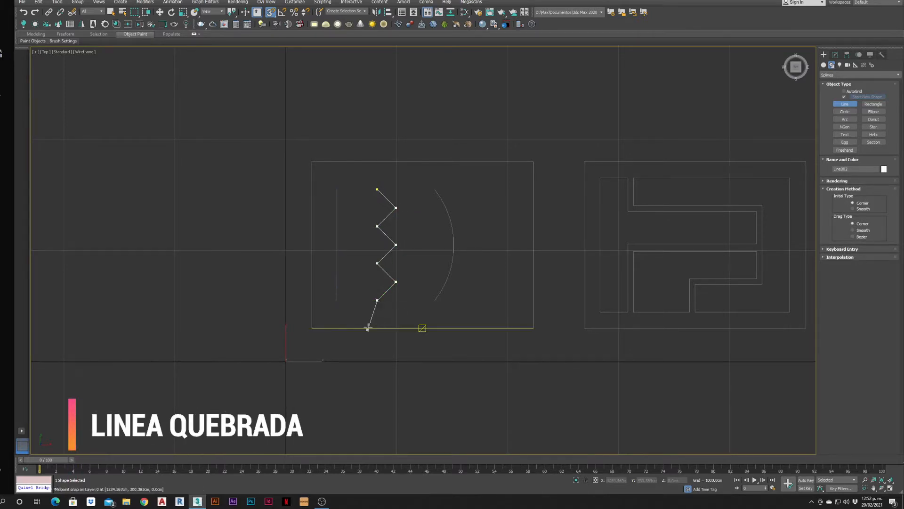
right_click(384, 308)
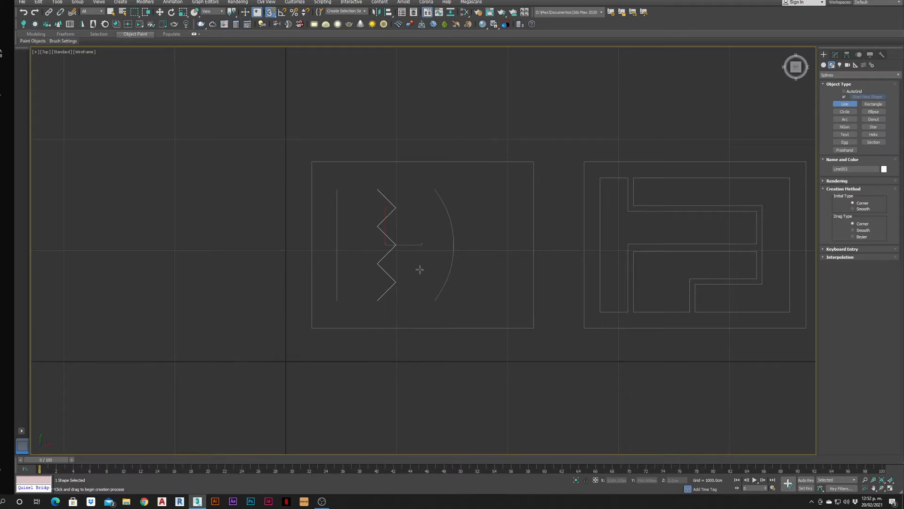
Trace the curve in the first frame with an End-End-Middle Arc snapped to its two ends and midpoint.
middle_drag(415, 243, 402, 242)
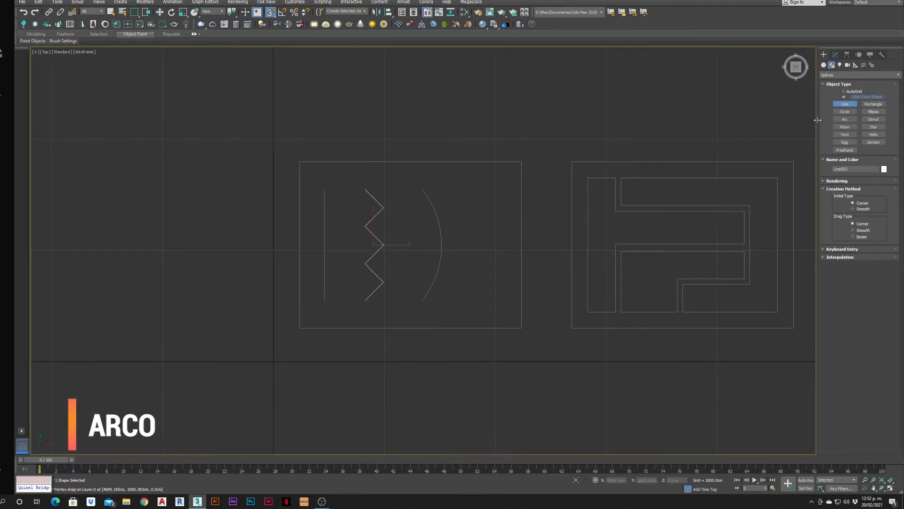
click(844, 120)
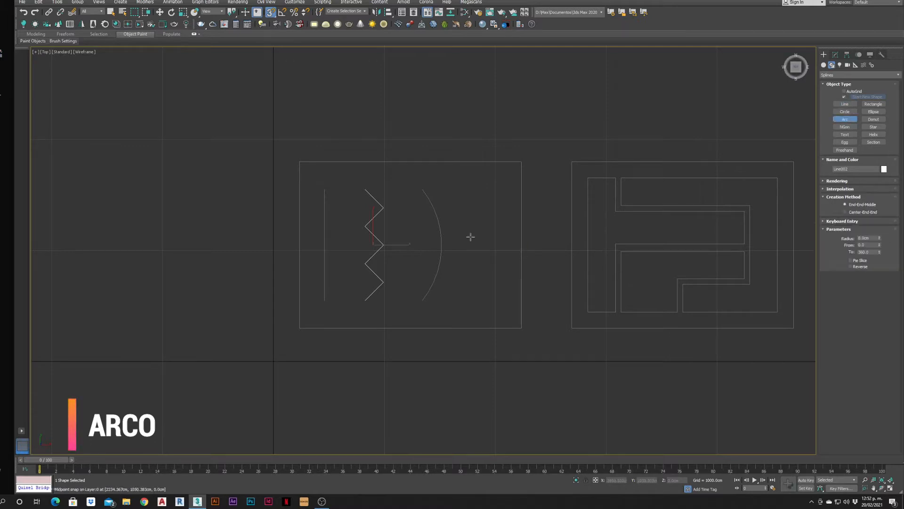
drag(423, 188, 424, 300)
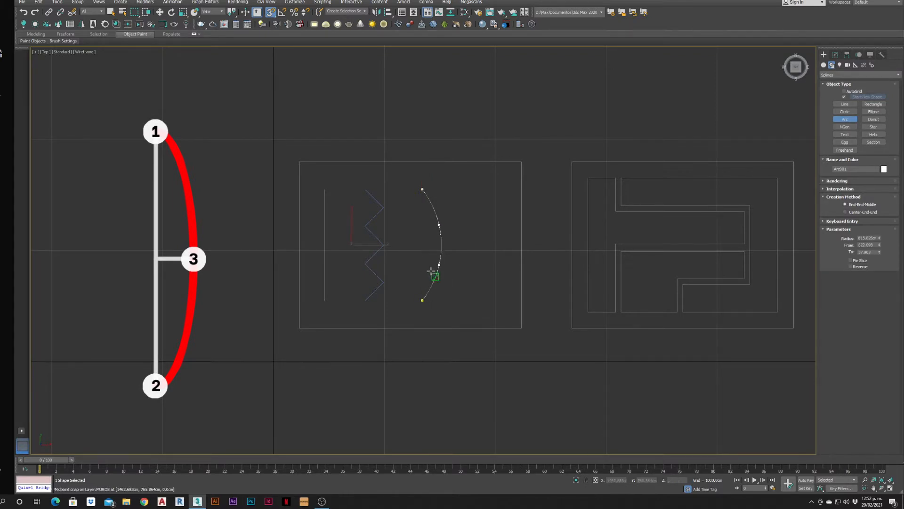
click(403, 243)
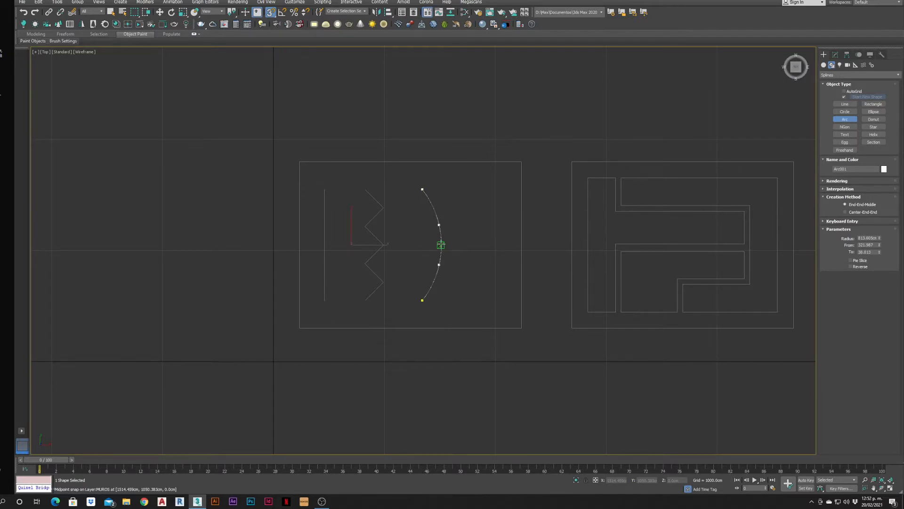
scroll(409, 248, down, 1)
scroll(468, 217, up, 2)
right_click(468, 218)
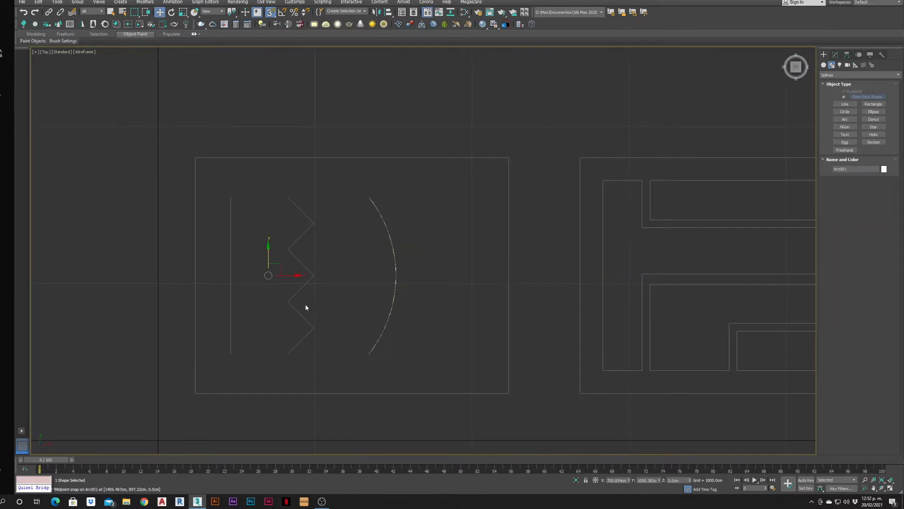
Select the straight line, zigzag and arc in turn to check that they are separate shapes.
click(235, 285)
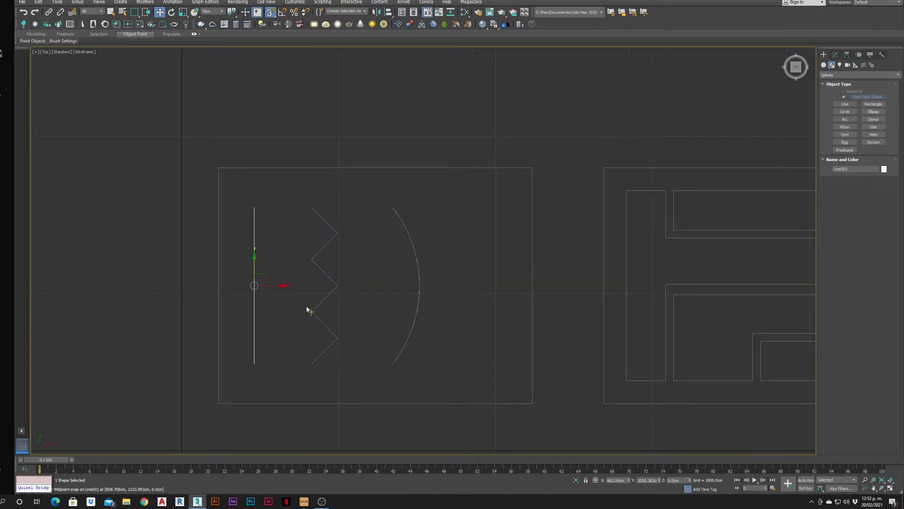
middle_drag(346, 319, 315, 254)
click(315, 253)
click(268, 239)
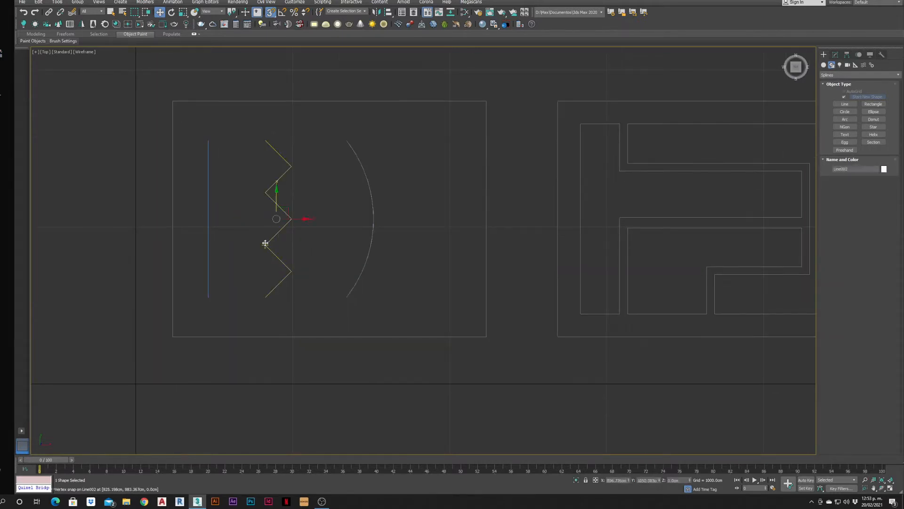
click(208, 218)
click(372, 200)
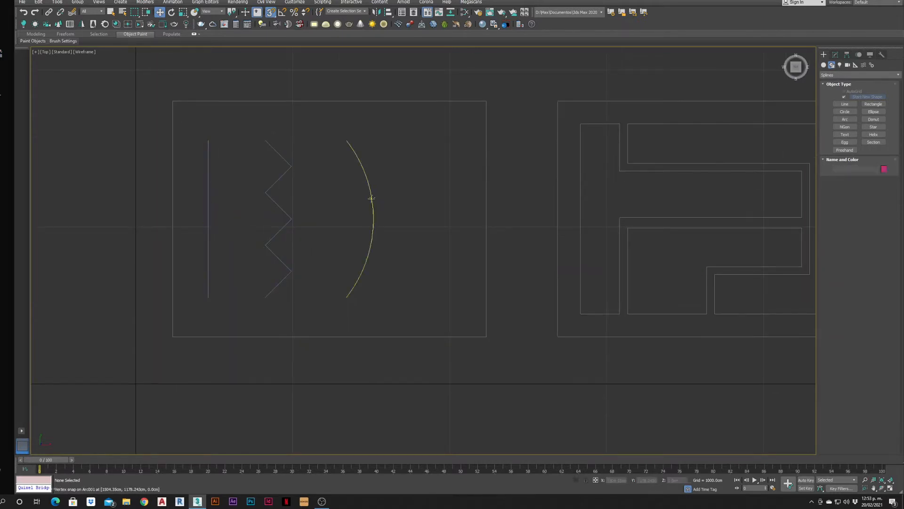
Start a Line spline on the T-shaped room in the second frame, from its upper-left corner to the arm's lower-right corner.
scroll(372, 256, down, 2)
middle_drag(388, 266, 296, 246)
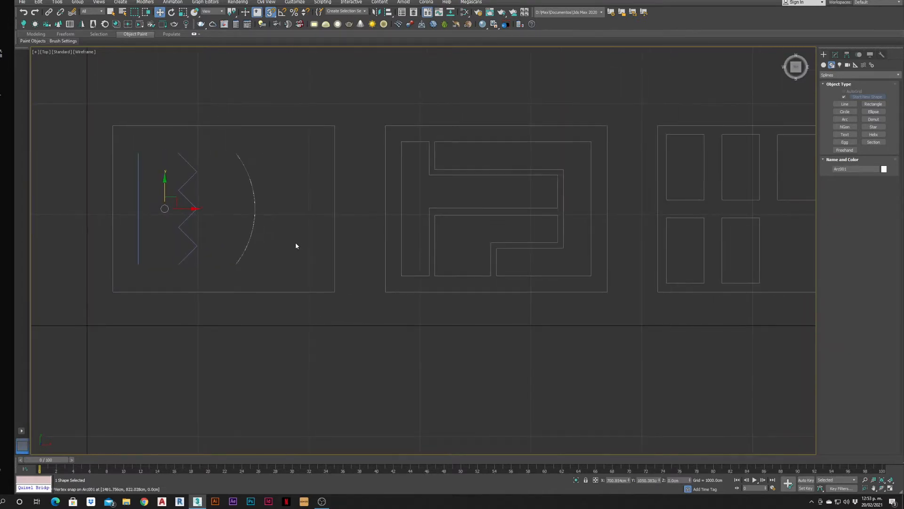
middle_drag(354, 226, 299, 231)
middle_drag(376, 212, 362, 213)
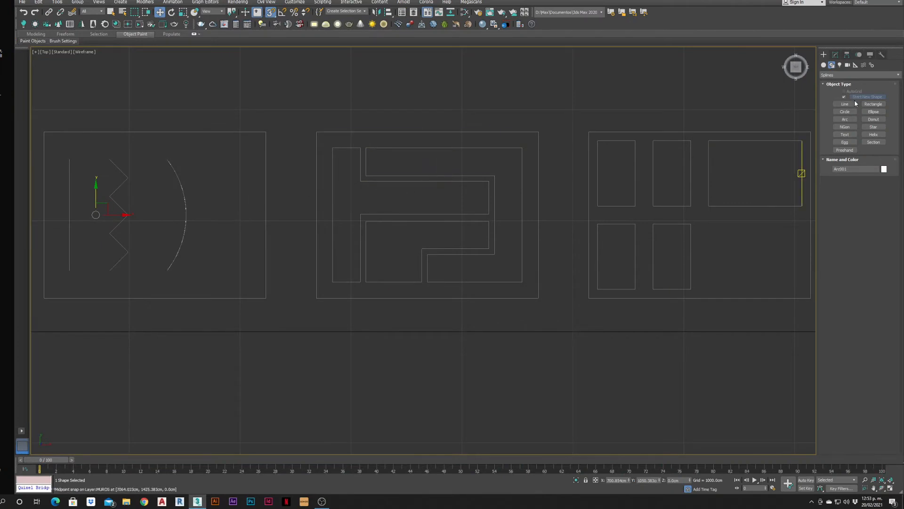
click(838, 105)
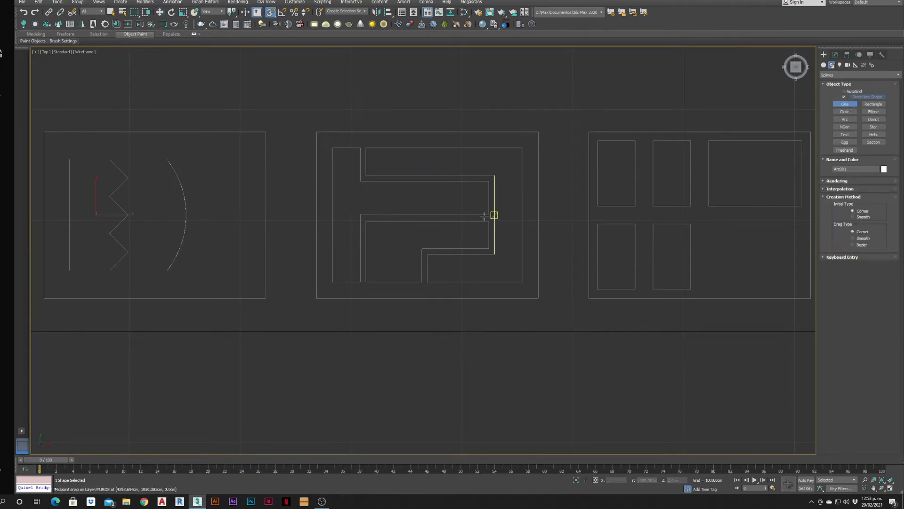
click(333, 147)
click(360, 148)
click(360, 181)
click(489, 181)
click(489, 214)
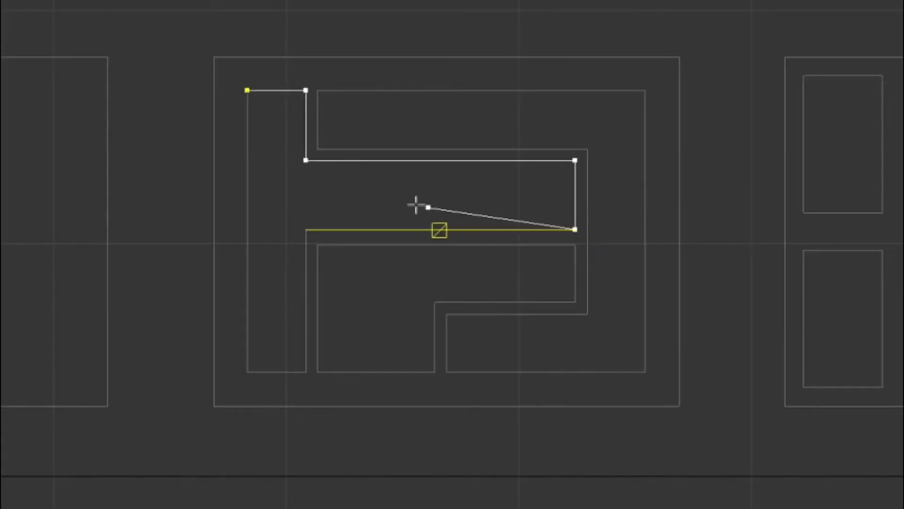
Remove the misplaced last vertex, trace the T-shaped room's remaining corners and close the spline.
click(440, 160)
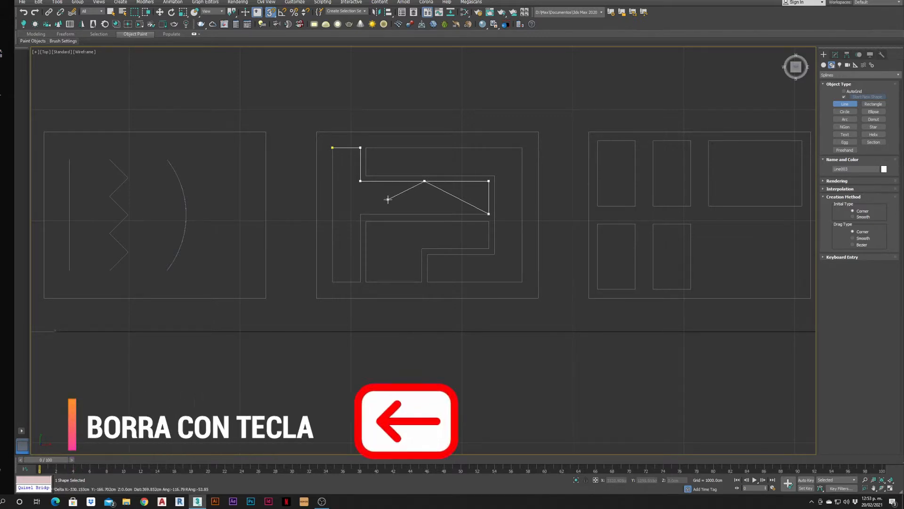
key(BackSpace)
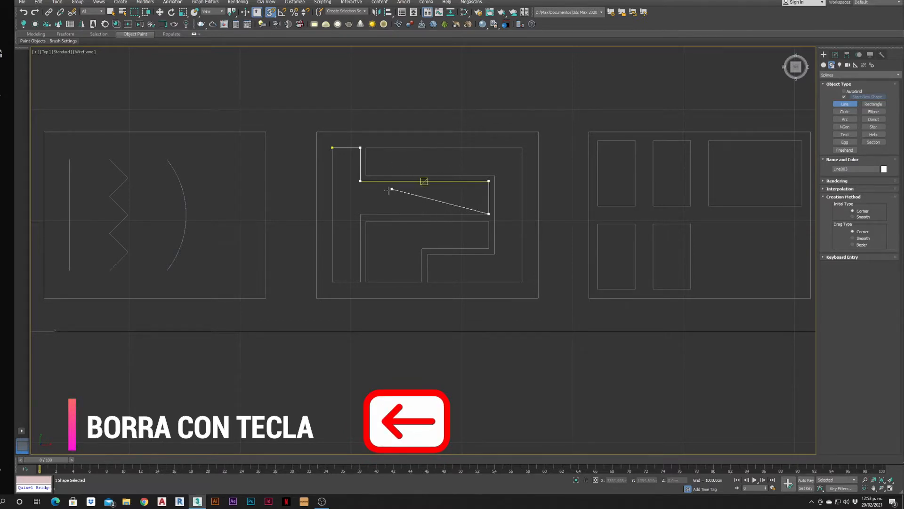
click(360, 214)
click(360, 282)
click(332, 282)
click(333, 147)
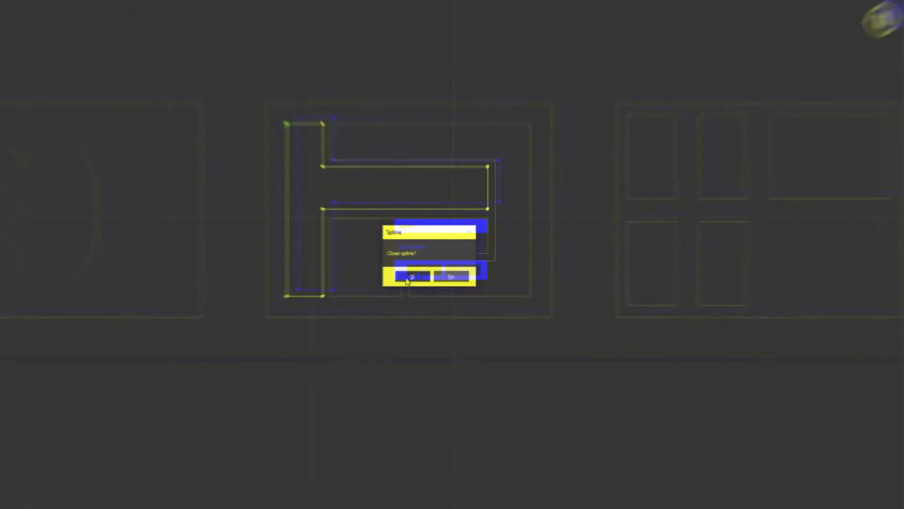
click(386, 310)
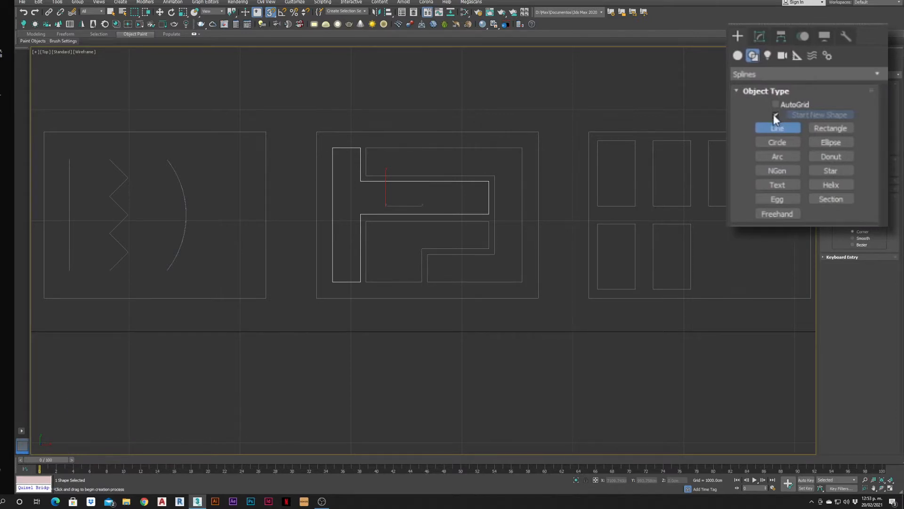
Disable Start New Shape and trace the room along the second frame's right side as a closed spline in the same shape.
click(775, 117)
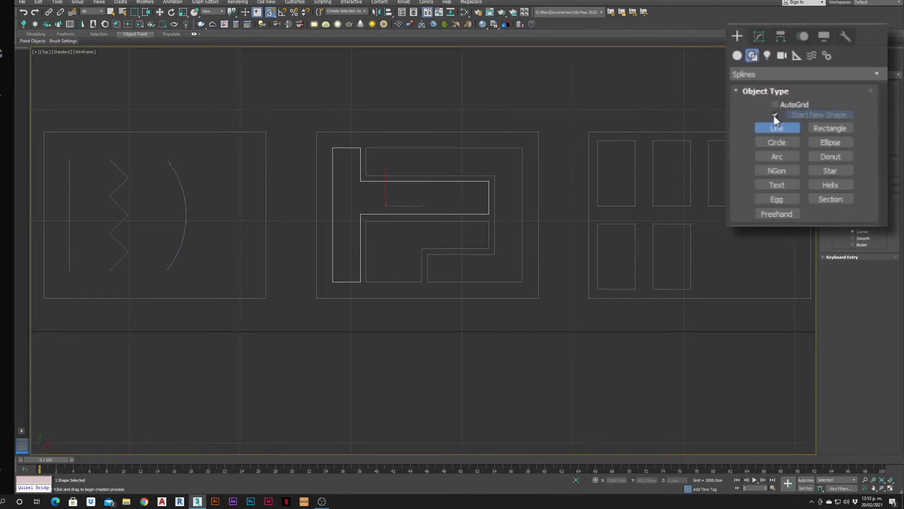
click(365, 148)
click(522, 147)
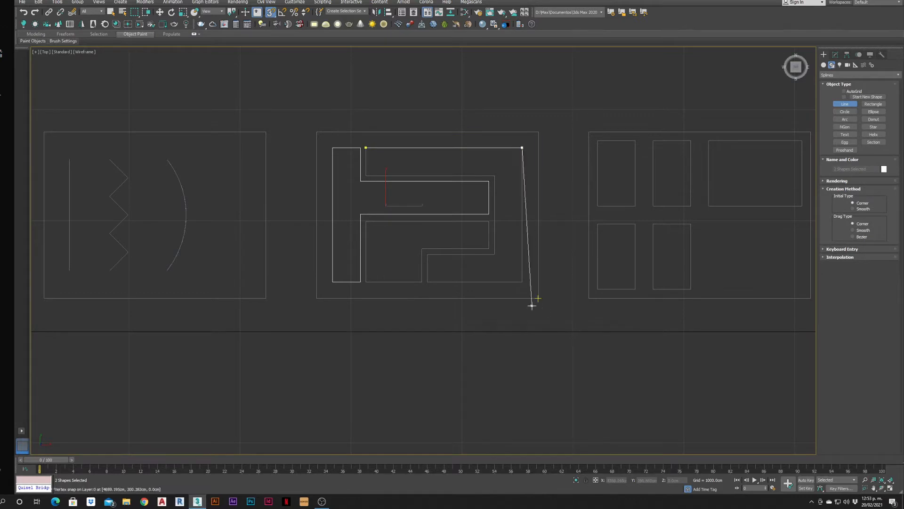
click(522, 282)
click(427, 254)
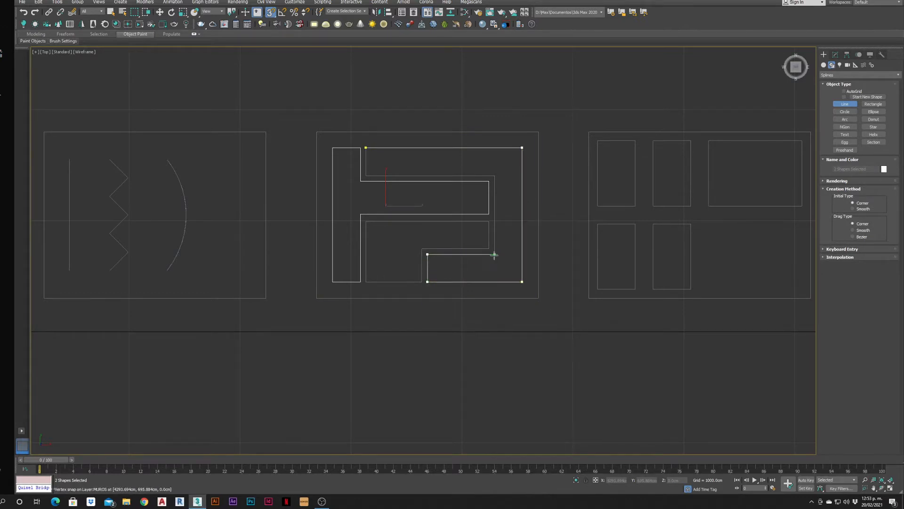
click(371, 145)
click(429, 265)
Move the combined two-room shape about 1000 cm upward along Y, off the frozen plan.
scroll(408, 223, down, 2)
key(w)
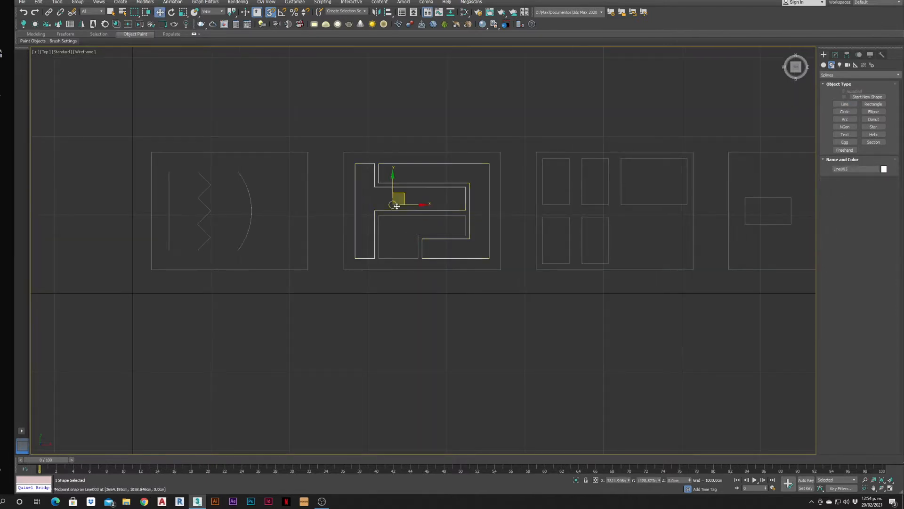
shift+drag(394, 187, 391, 138)
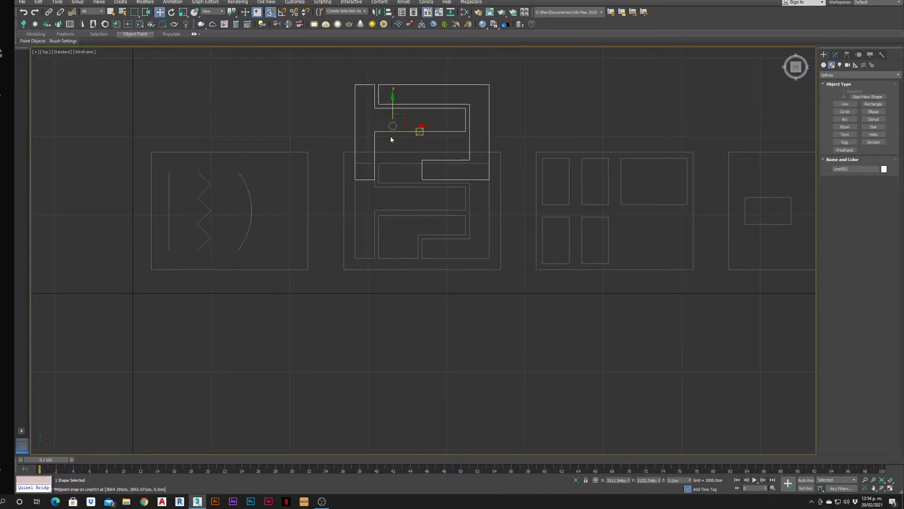
Cancel the two-room shape's move and try moving the first frame's arc upward along Y, off the plan.
right_click(390, 139)
click(250, 197)
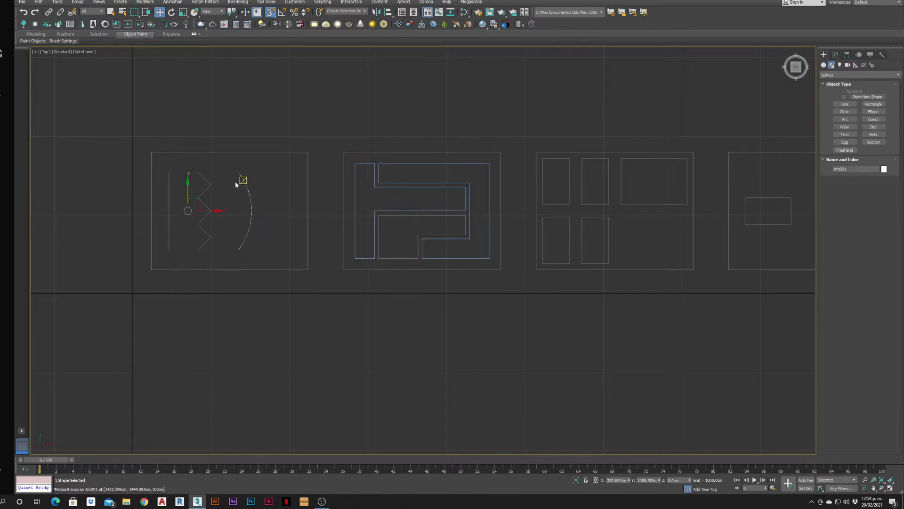
shift+drag(189, 177, 198, 127)
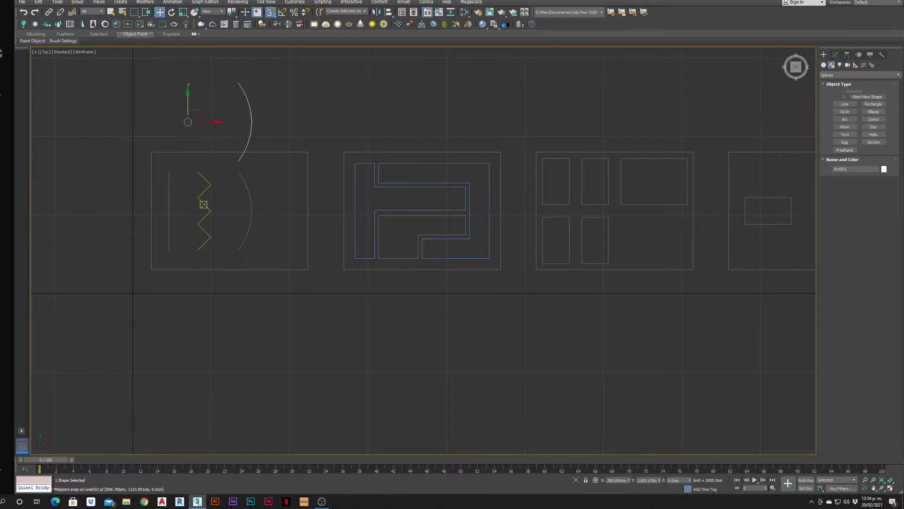
drag(197, 186, 228, 267)
right_click(228, 267)
Trace the lower L-shaped room in the second frame as a closed Line spline in the same shape as the other two rooms.
click(839, 105)
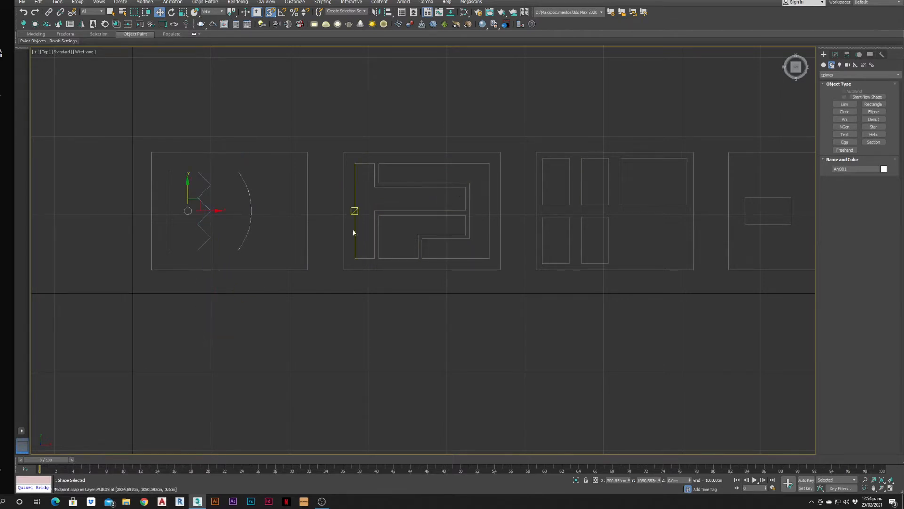
scroll(458, 265, up, 5)
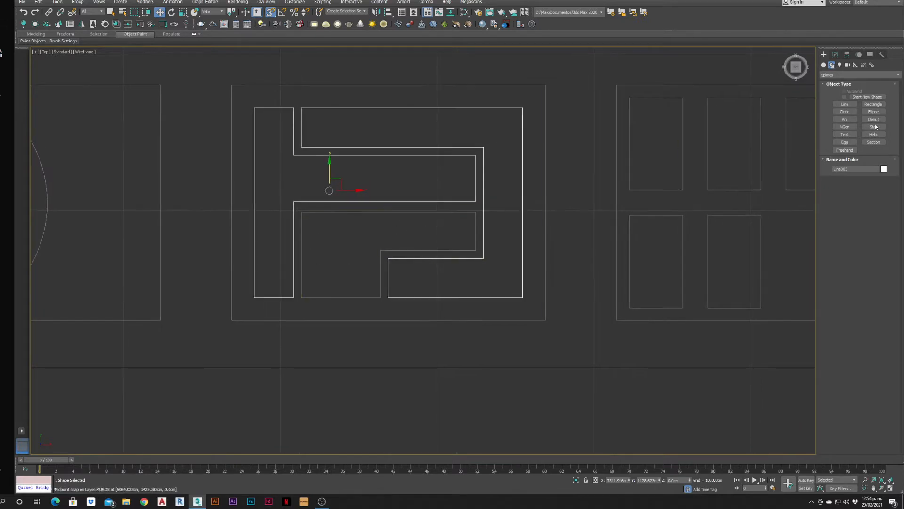
click(851, 106)
click(301, 212)
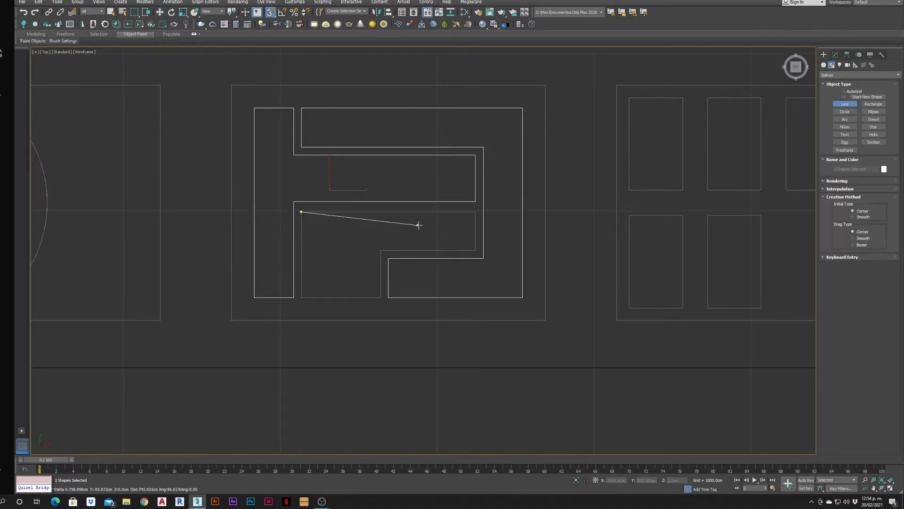
click(475, 250)
click(381, 297)
click(301, 298)
click(301, 212)
click(421, 270)
Select the combined three-room shape in the second frame and open its editable spline parameters.
scroll(419, 272, down, 3)
key(w)
click(412, 314)
click(412, 277)
scroll(397, 224, up, 3)
scroll(453, 261, down, 1)
click(453, 261)
click(424, 256)
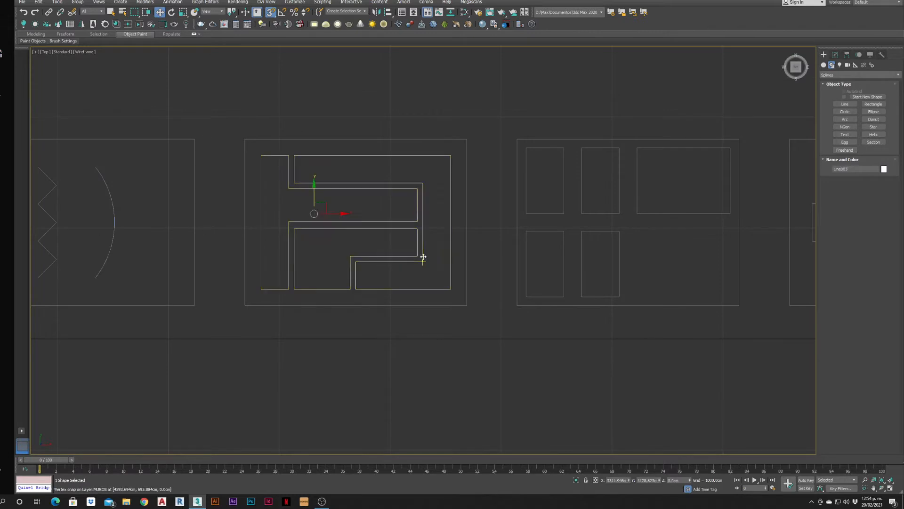
click(836, 55)
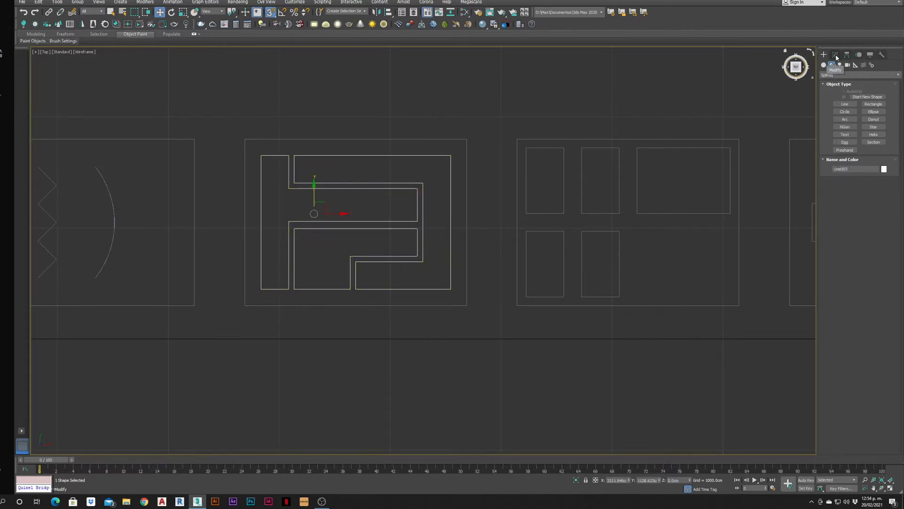
click(836, 55)
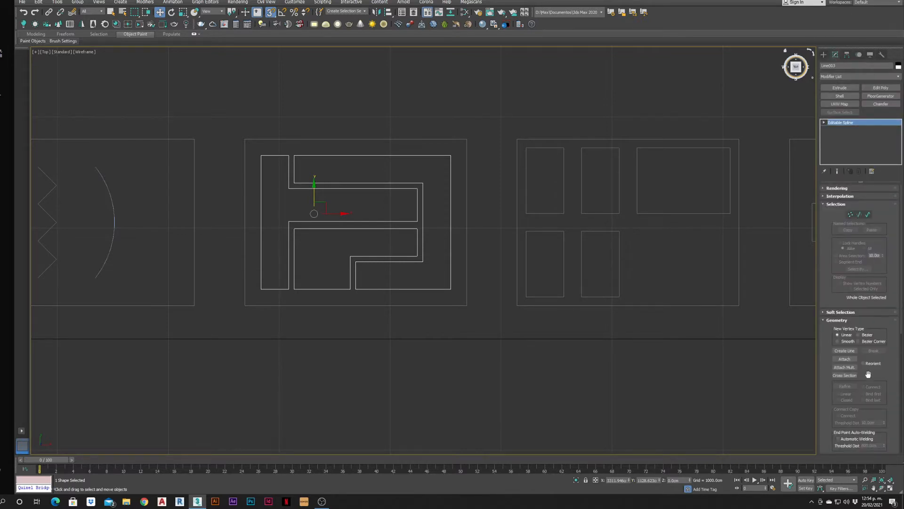
At Spline level, detach the outline along the second frame's right side as a separate shape with the default name.
middle_drag(524, 322, 620, 368)
click(861, 215)
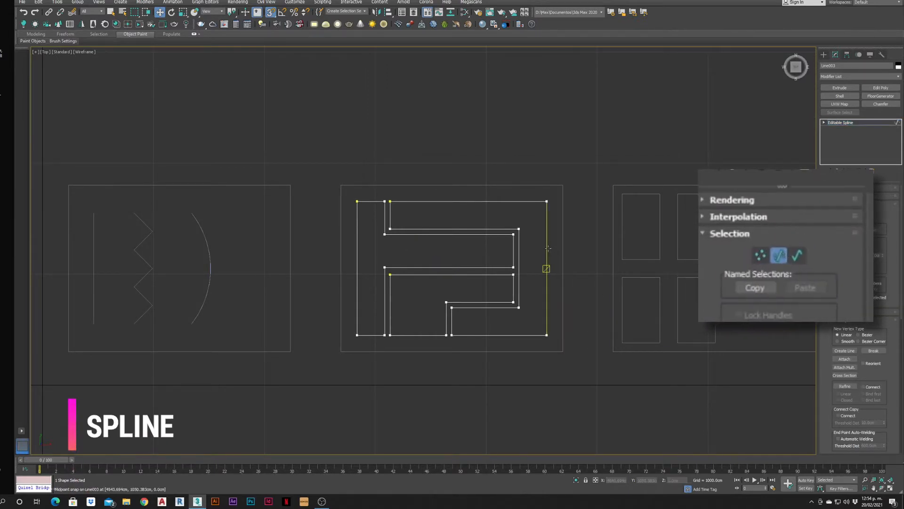
click(797, 258)
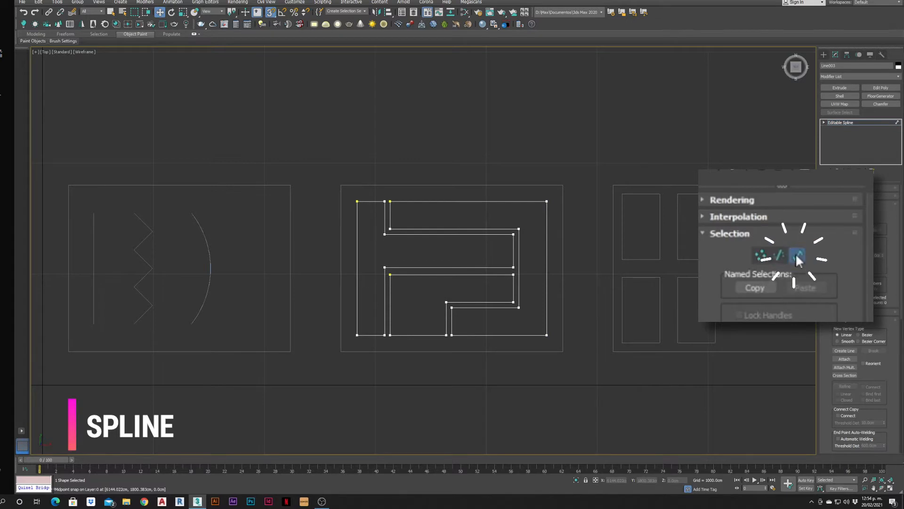
click(545, 265)
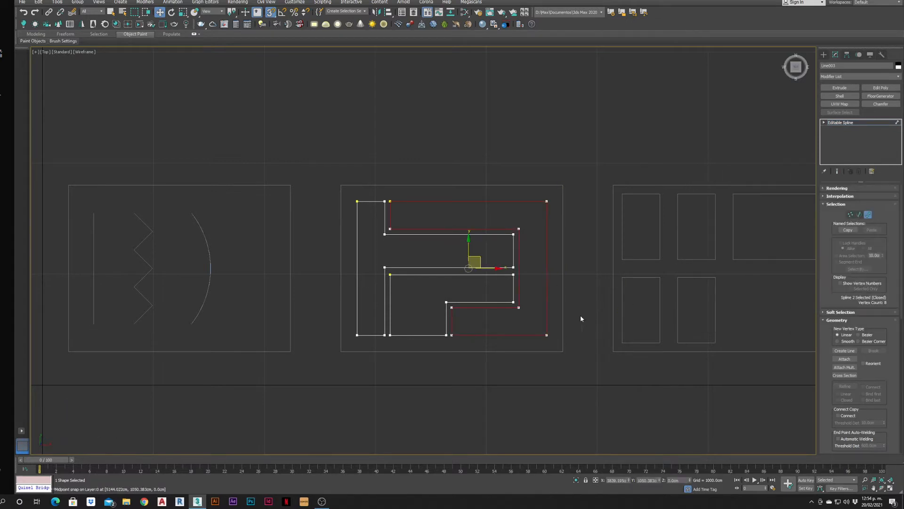
scroll(862, 282, down, 5)
scroll(899, 265, up, 2)
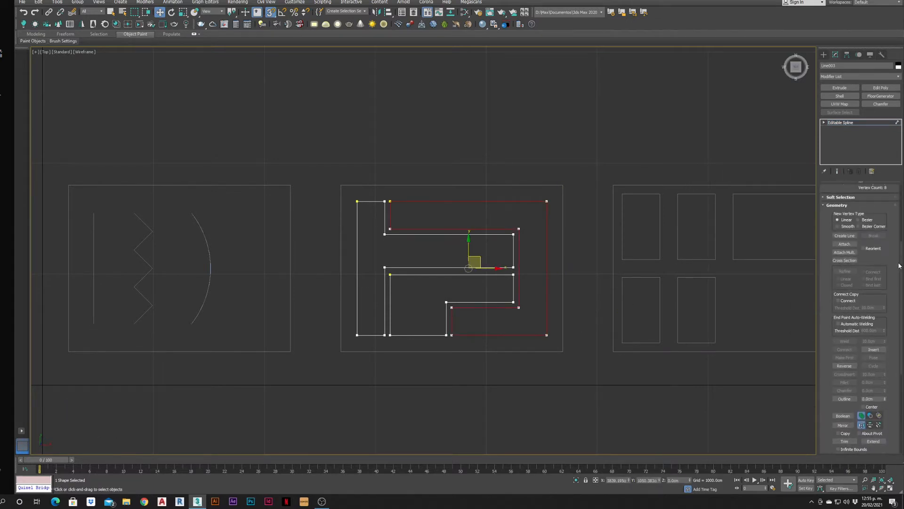
scroll(872, 437, down, 4)
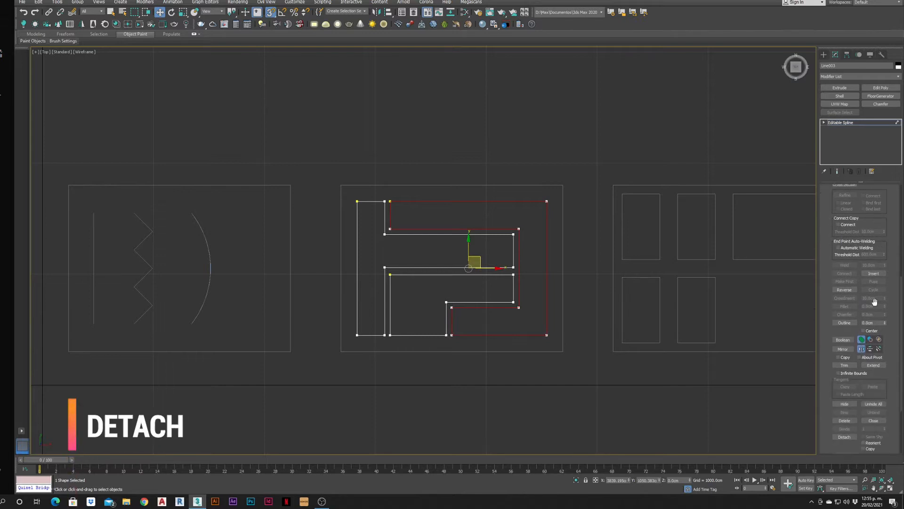
click(777, 382)
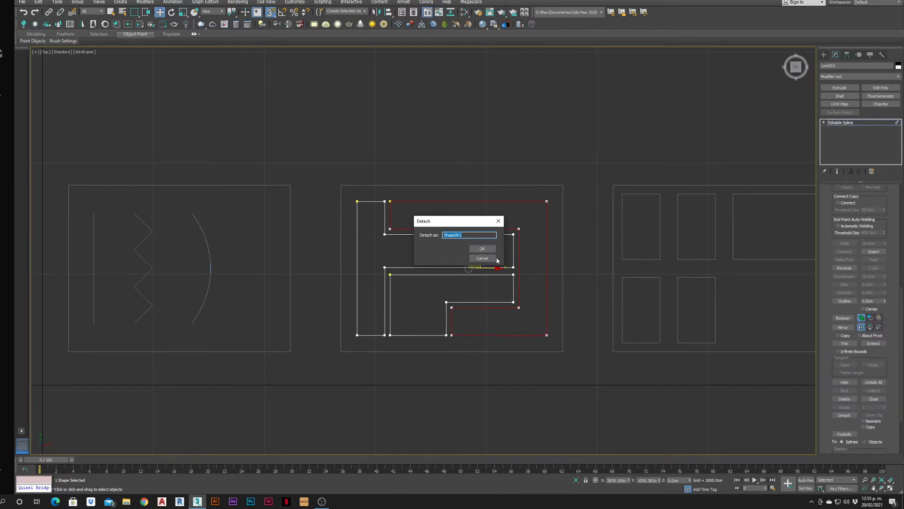
click(482, 249)
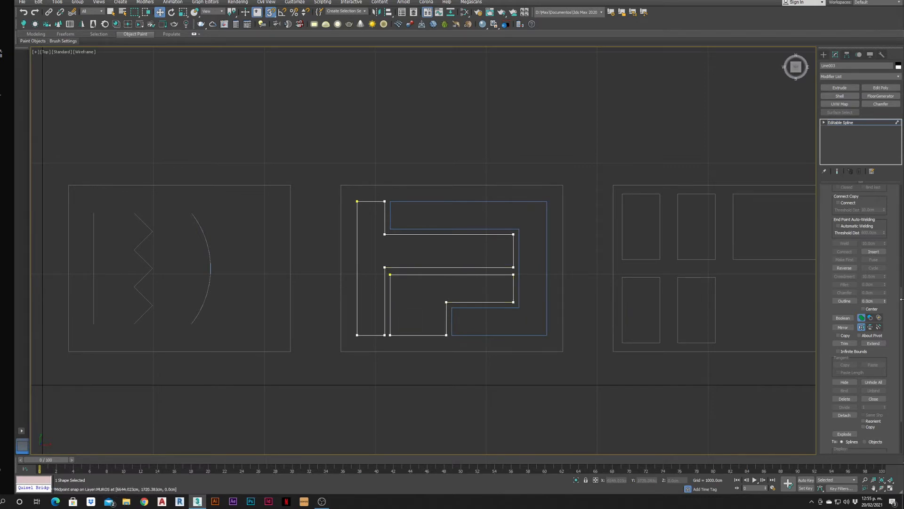
Detach the lower L-shaped room's spline into its own shape, leaving the T-shaped room in the original, and select the detached outline.
drag(901, 300, 899, 219)
scroll(885, 215, up, 2)
click(406, 276)
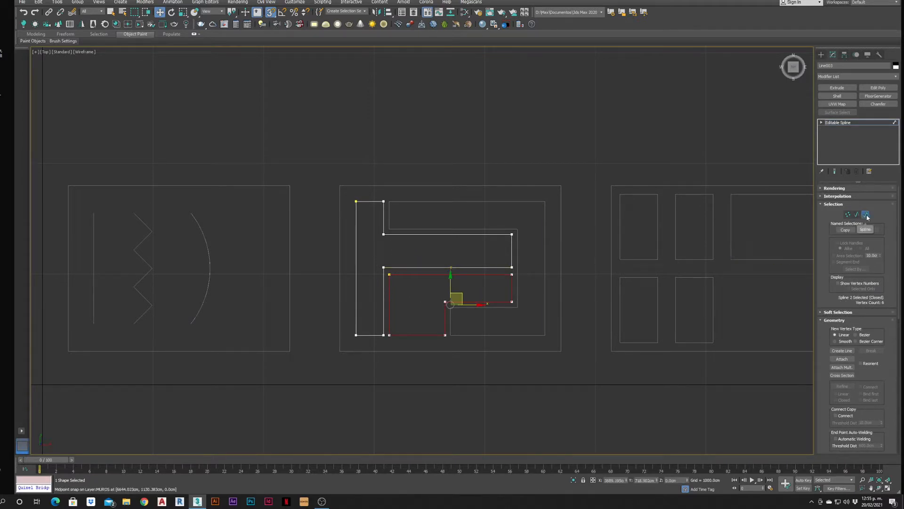
scroll(873, 398, down, 5)
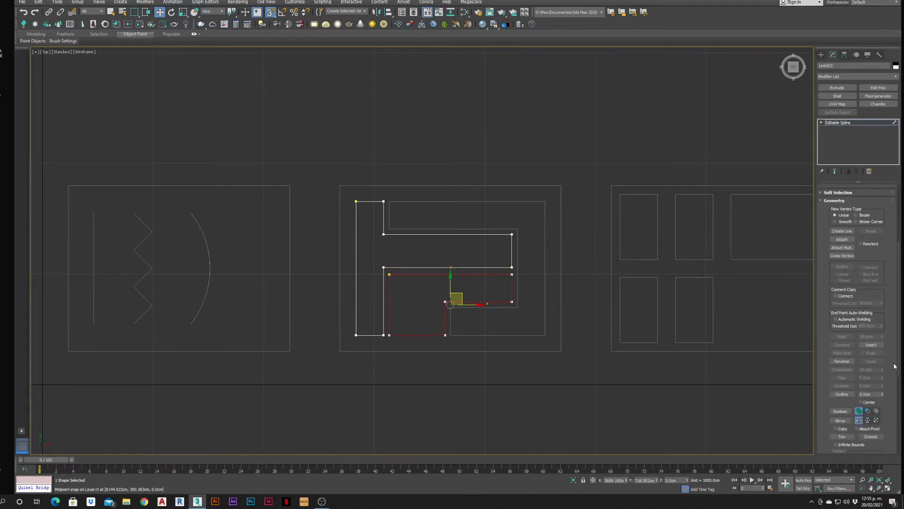
scroll(874, 398, down, 4)
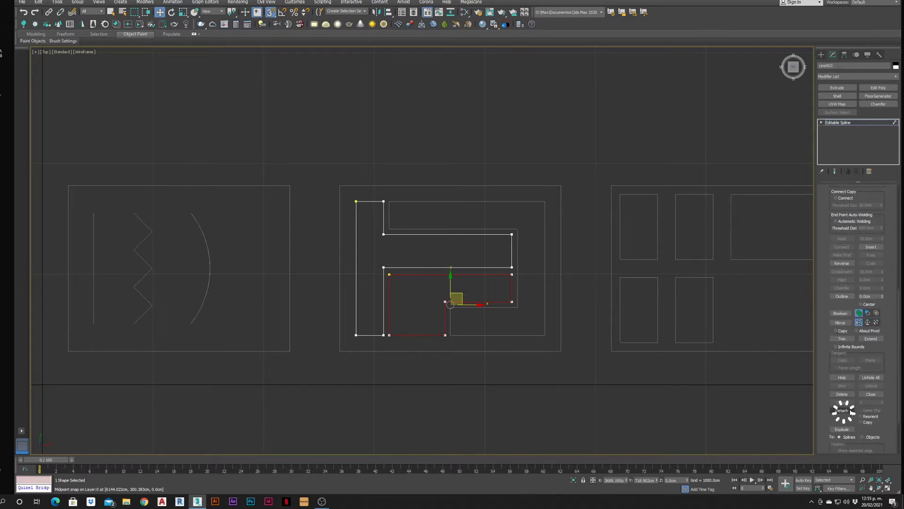
click(843, 411)
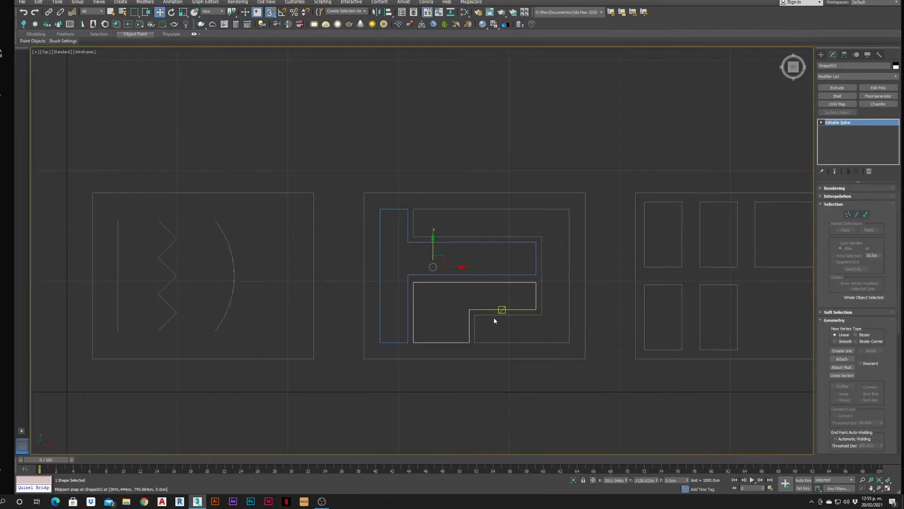
click(495, 315)
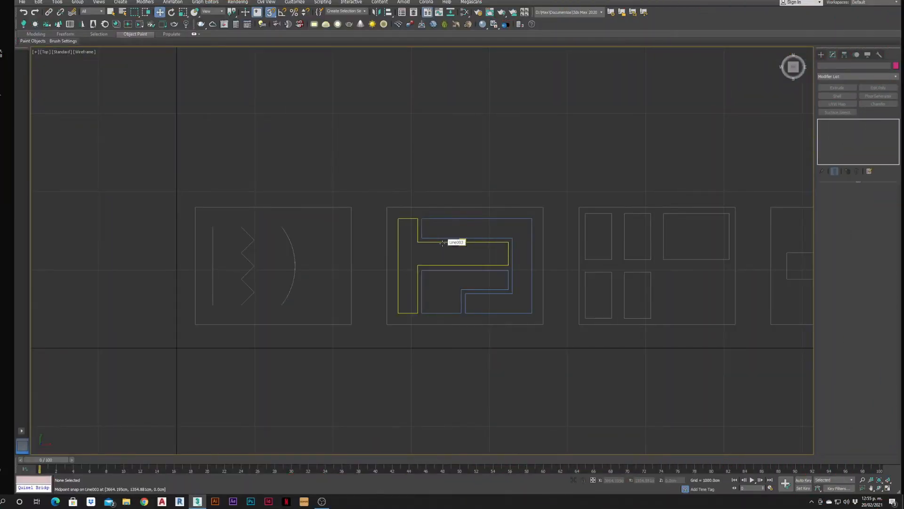
Apply an Extrude modifier to the T-shaped room's spline and switch the viewport from wireframe to default shading.
drag(798, 76, 552, 247)
click(430, 236)
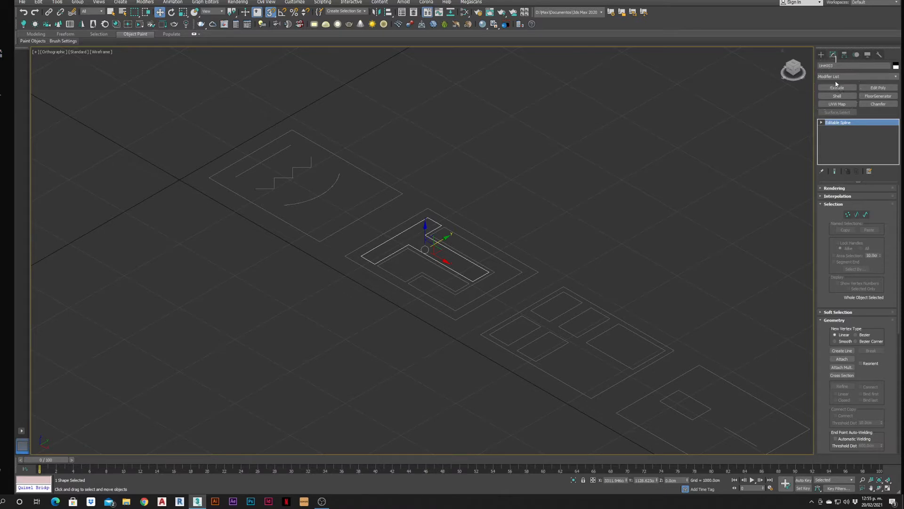
click(869, 77)
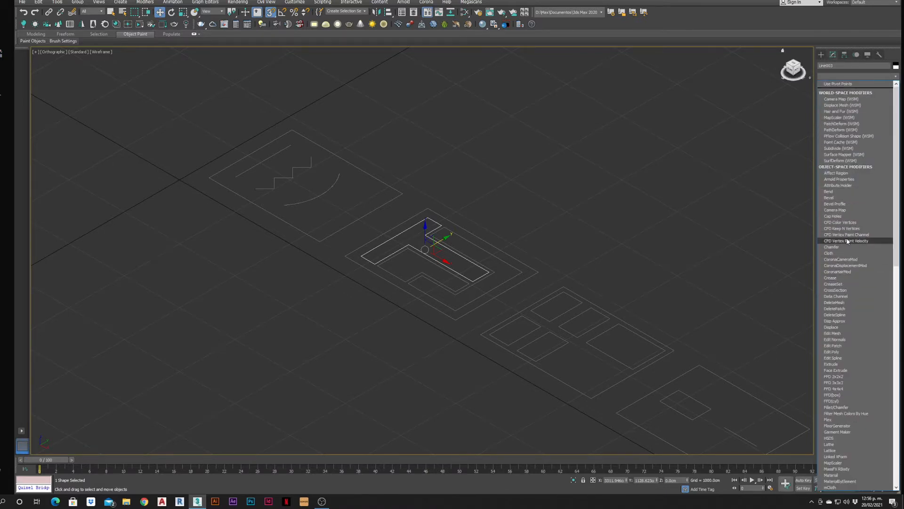
scroll(848, 262, down, 7)
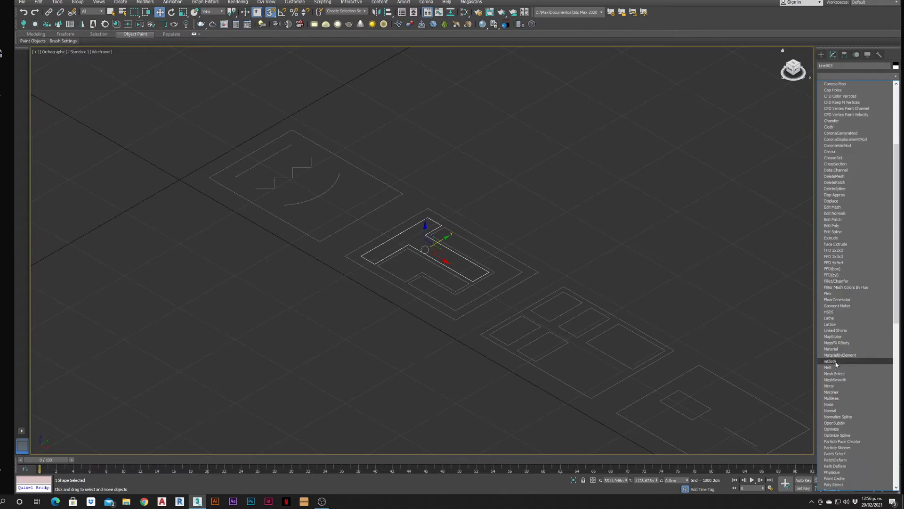
click(790, 238)
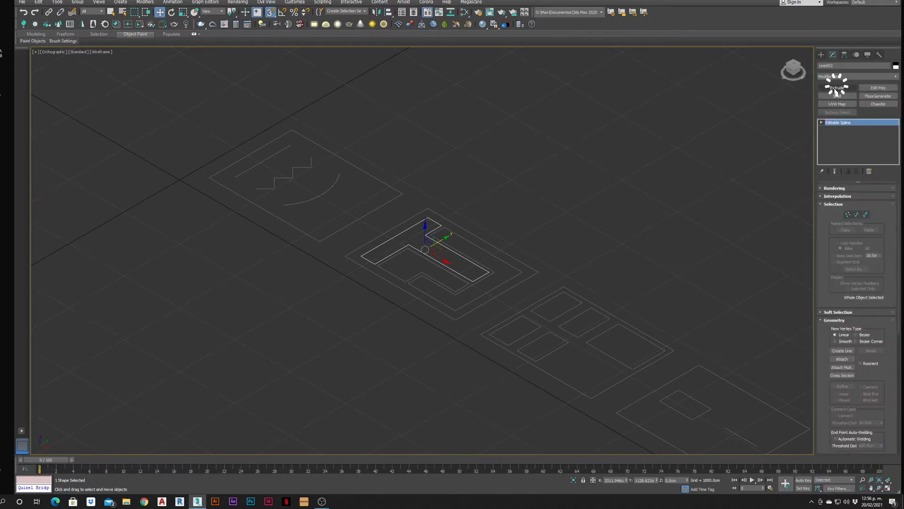
scroll(431, 294, up, 2)
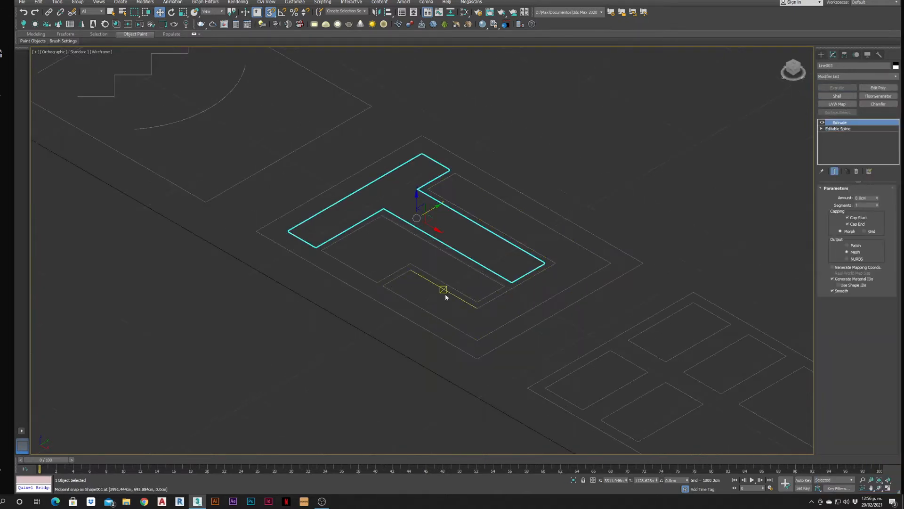
key(F3)
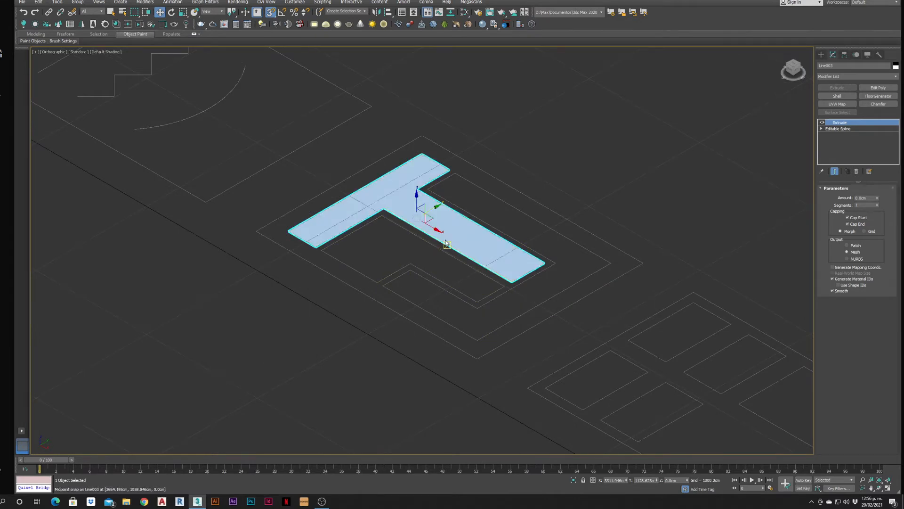
Try Extrude amounts of 1 cm and 10 cm on the T-shaped room.
scroll(435, 210, up, 3)
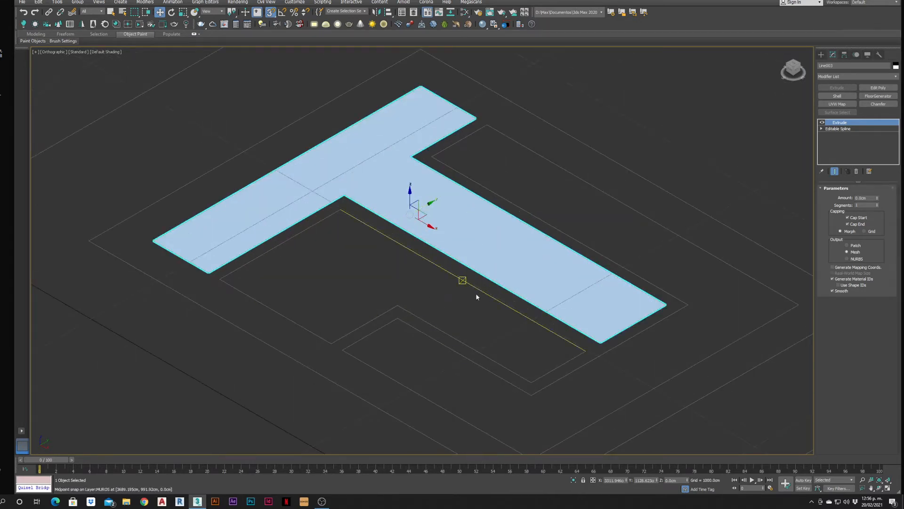
middle_drag(444, 297, 392, 276)
scroll(384, 182, down, 4)
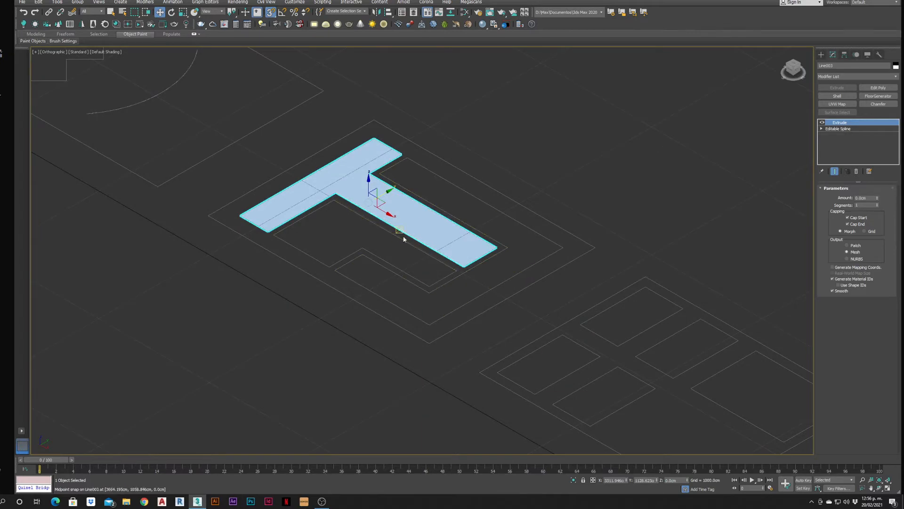
scroll(382, 185, up, 4)
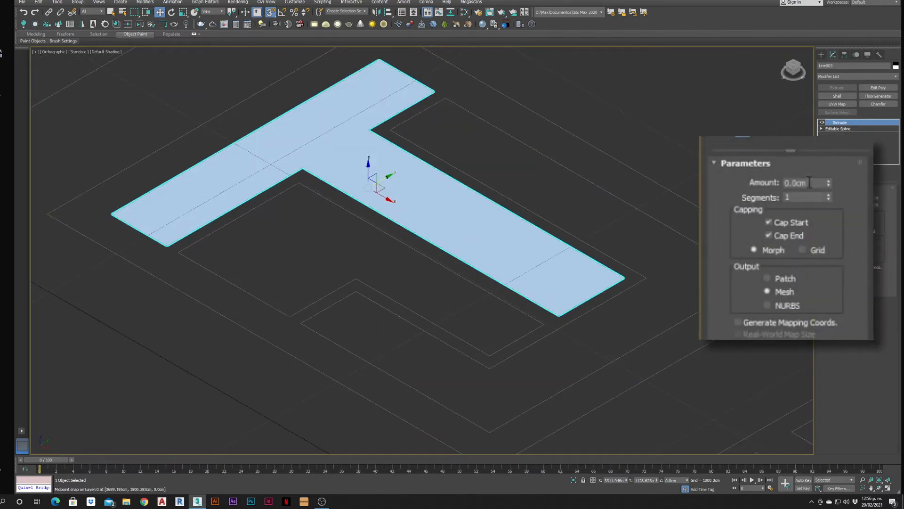
double_click(814, 183)
text(1)
key(Return)
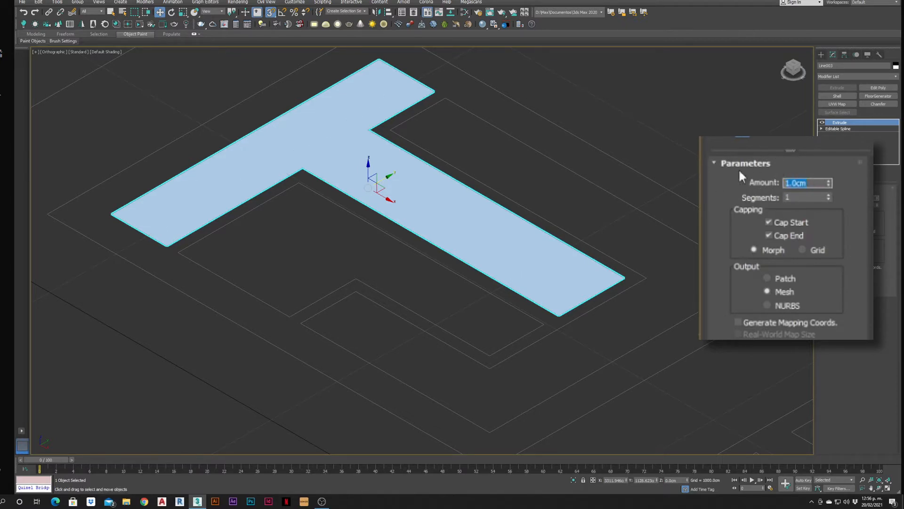
text(10)
key(Return)
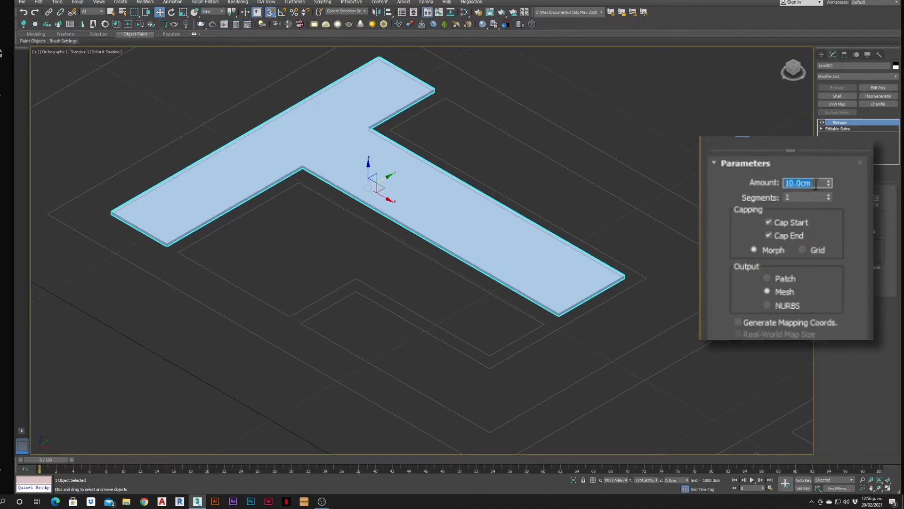
Set the T-shaped room's Extrude amount to 100 cm.
text(100)
key(Return)
scroll(460, 277, down, 2)
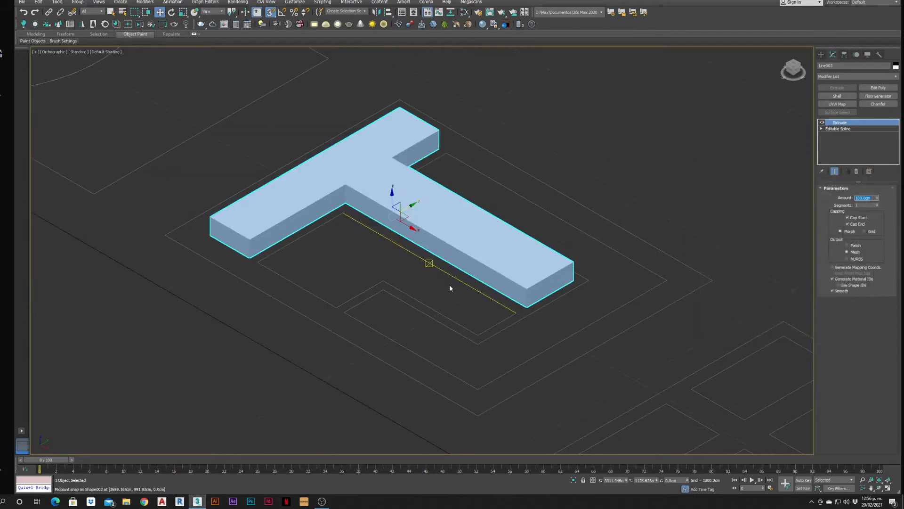
Extrude the lower L-shaped room's outline by 200 cm.
click(460, 279)
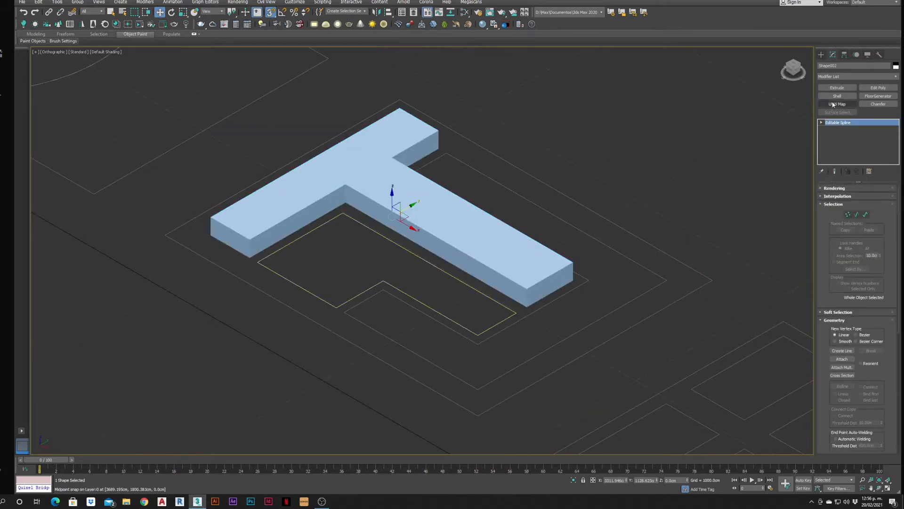
click(837, 88)
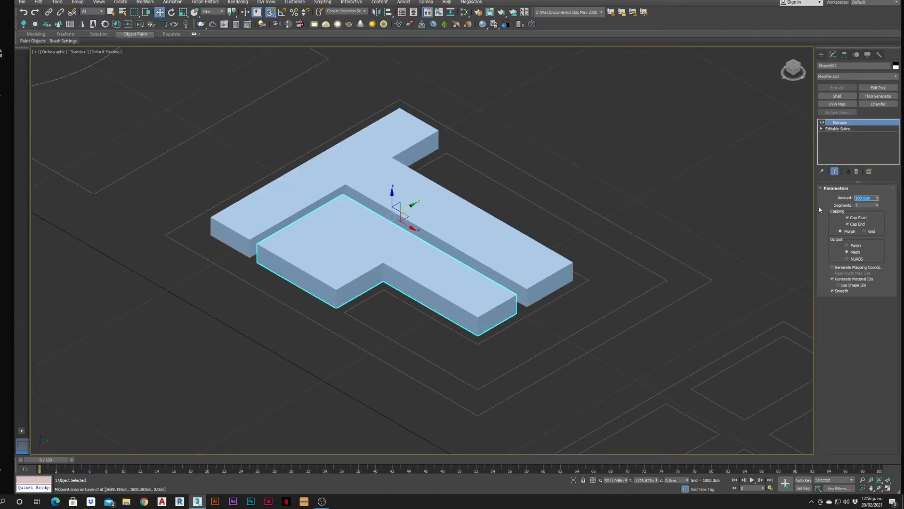
text(200)
key(Return)
Extrude the large U-shaped room's outline by 300 cm.
click(583, 283)
click(583, 283)
click(837, 89)
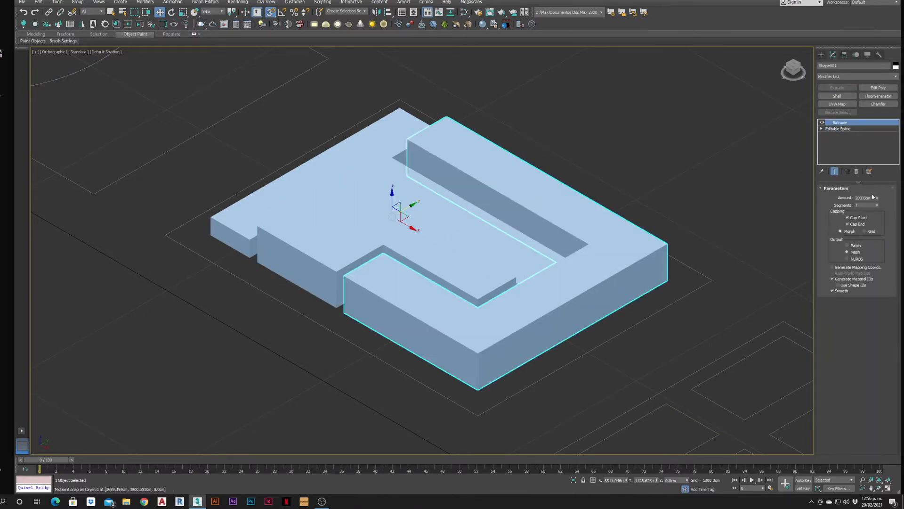
text(300)
key(Return)
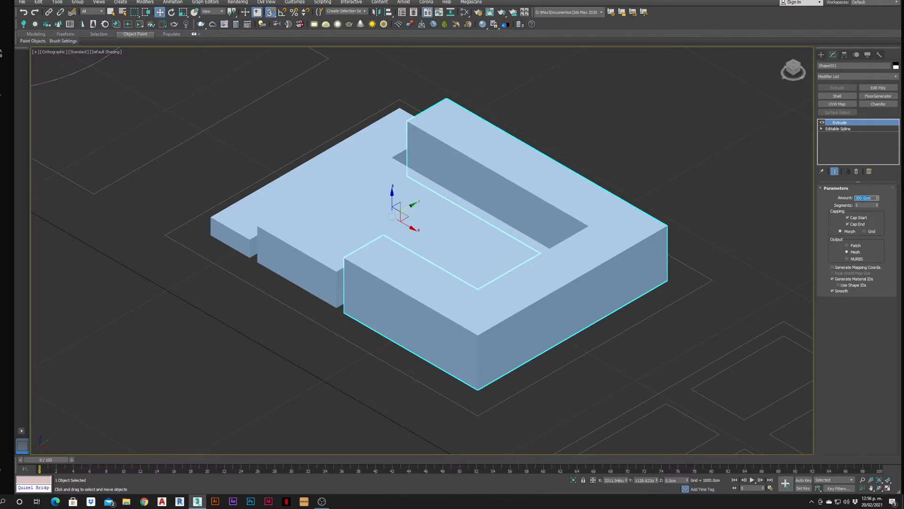
Give the U-shaped solid a magenta object color and the L-shaped solid a yellow-green one.
scroll(428, 216, down, 3)
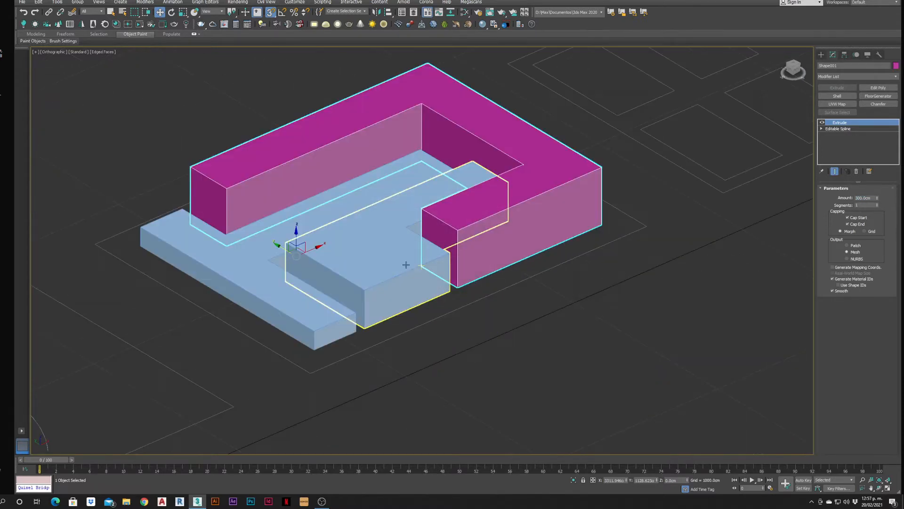
click(405, 264)
click(895, 67)
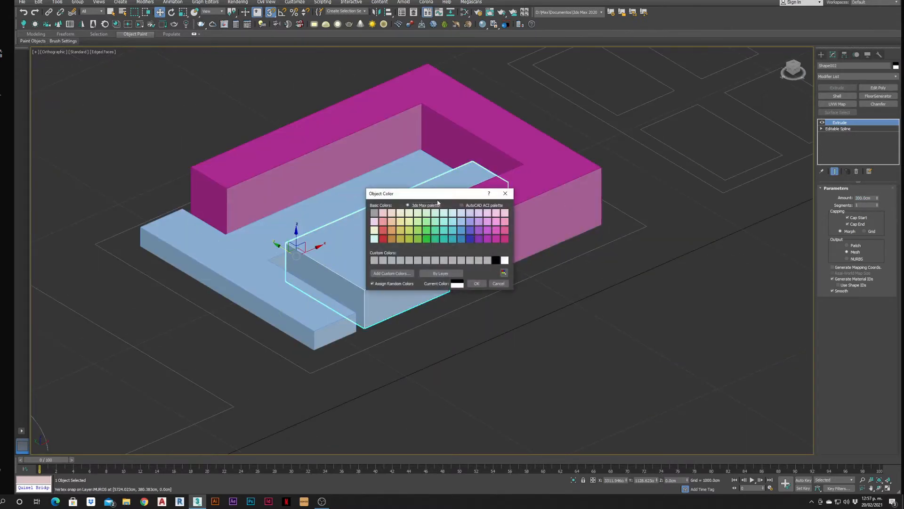
click(477, 283)
scroll(424, 310, down, 2)
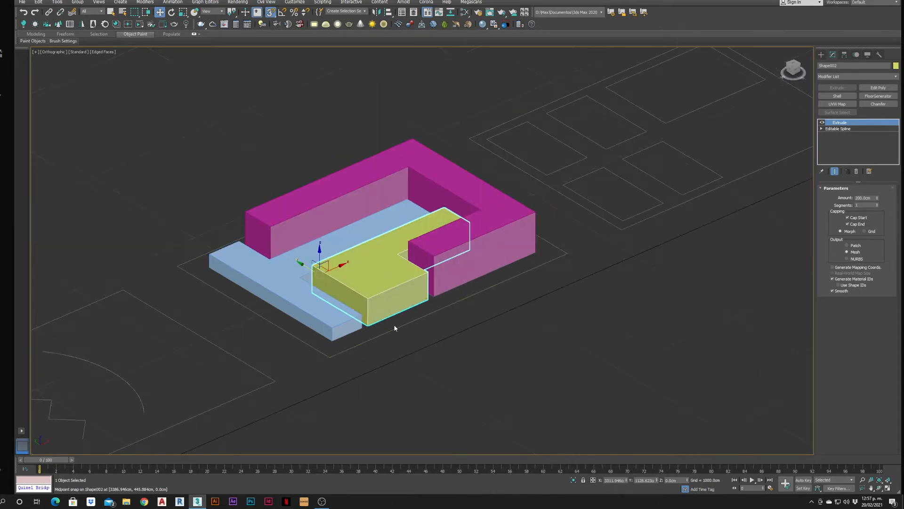
In the top view, trace the upper-left rectangle of the adjacent plan with a snapped, closed Line spline.
alt+middle_drag(404, 336, 395, 307)
scroll(395, 306, down, 3)
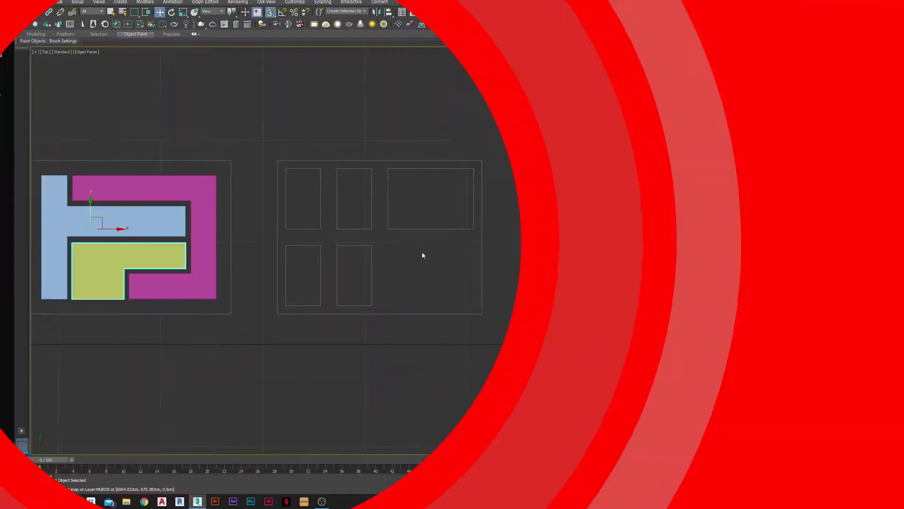
scroll(379, 244, up, 4)
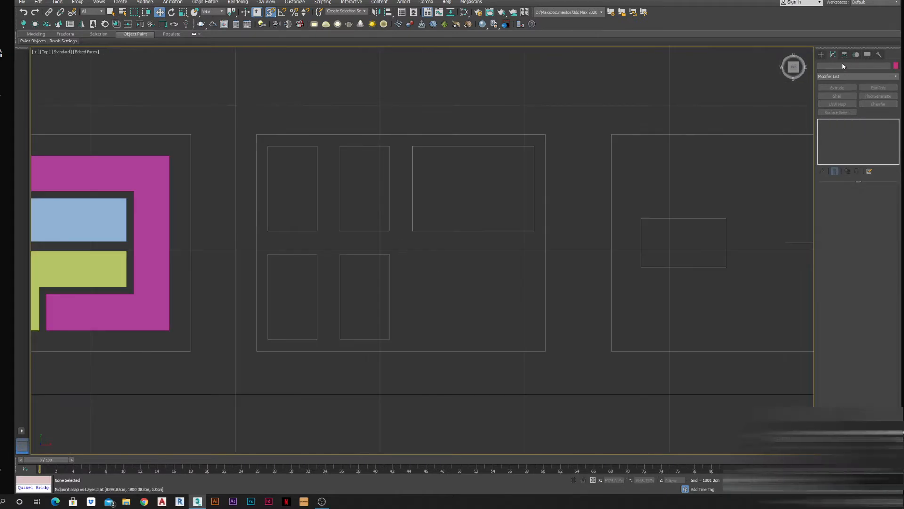
click(820, 55)
scroll(292, 181, up, 3)
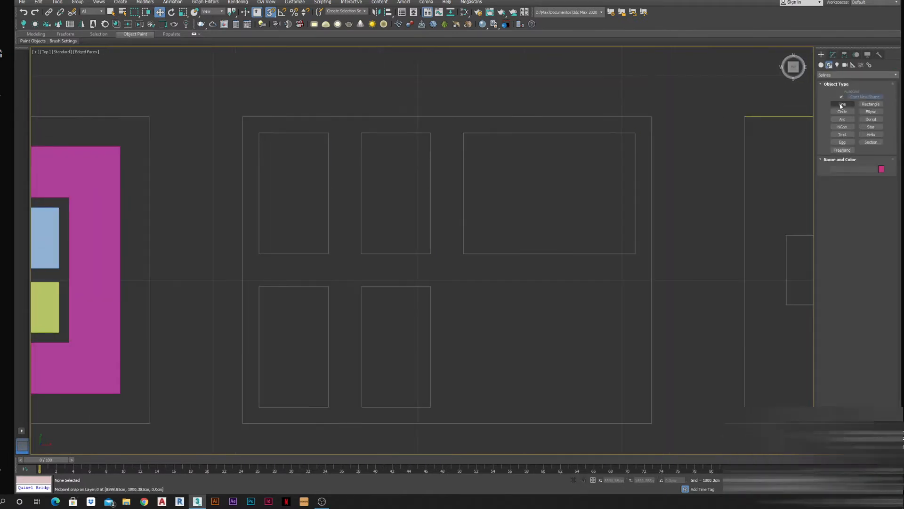
click(842, 104)
click(259, 133)
click(328, 133)
click(328, 253)
click(259, 253)
click(259, 133)
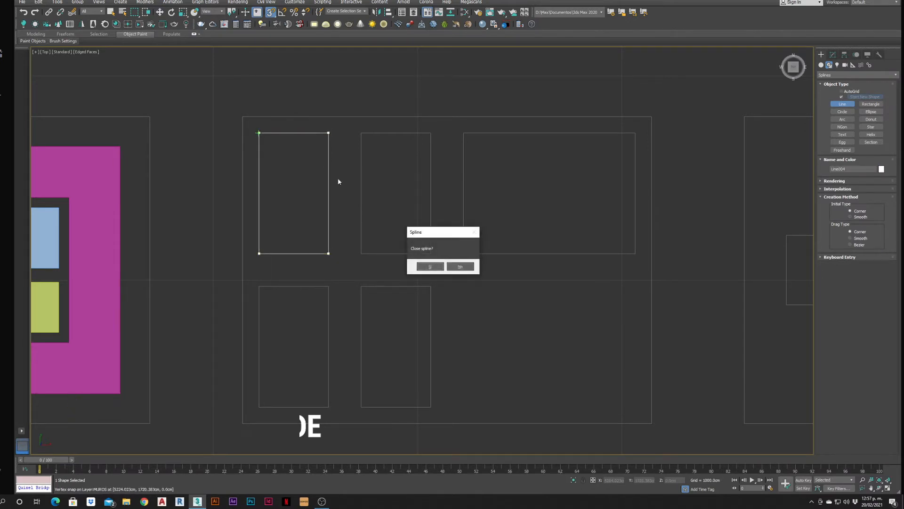
click(430, 267)
Apply an Extrude modifier of 200 cm to the traced rectangle.
click(832, 54)
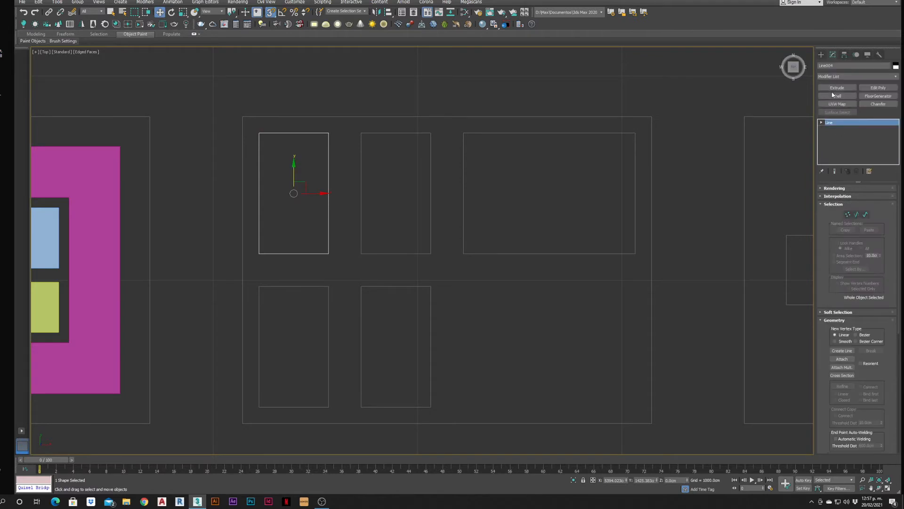
click(834, 87)
alt+middle_drag(423, 312, 398, 247)
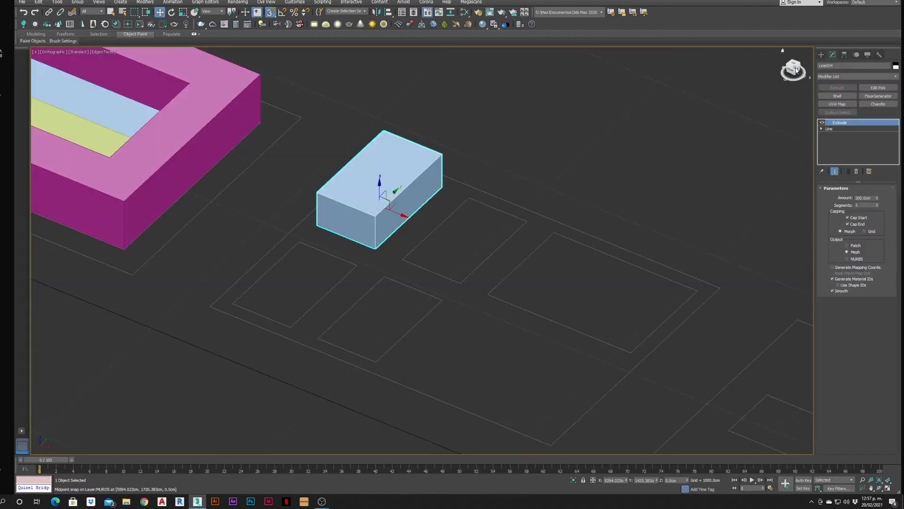
alt+middle_drag(776, 90, 603, 214)
click(667, 207)
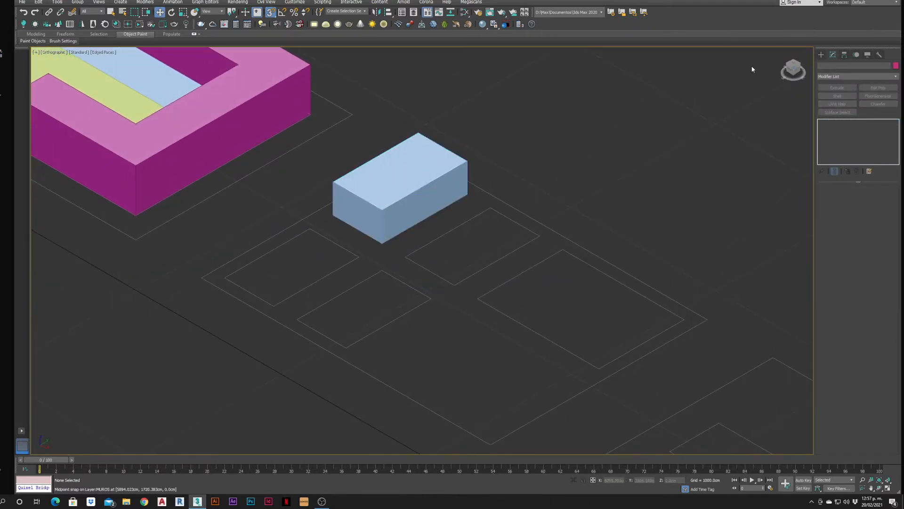
Trace the plan rectangle beside the extruded block with a snapped, closed Line spline in the orthographic view.
scroll(509, 266, up, 4)
middle_drag(502, 182, 524, 205)
scroll(542, 188, down, 2)
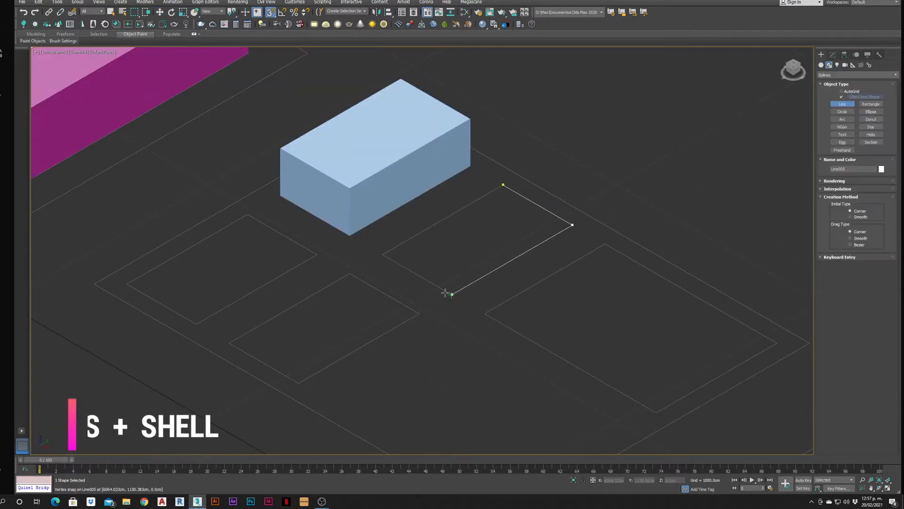
click(452, 295)
click(383, 255)
click(503, 184)
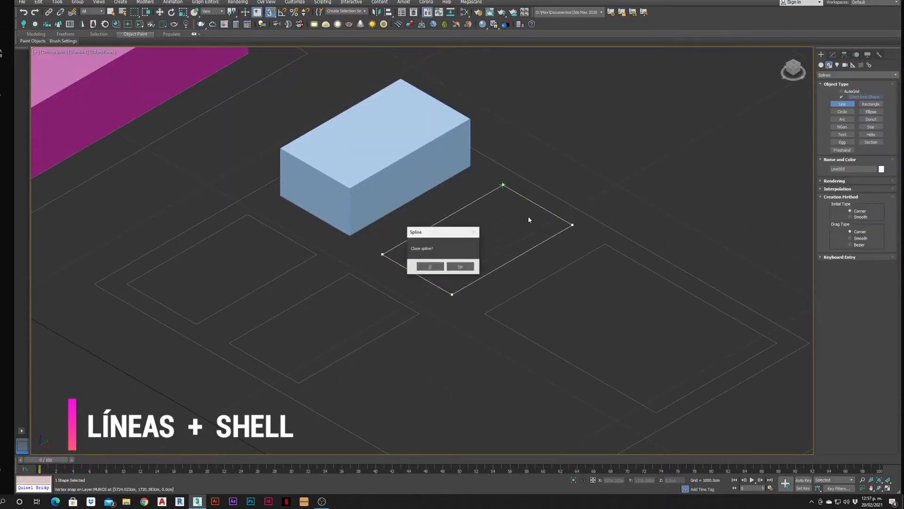
click(430, 267)
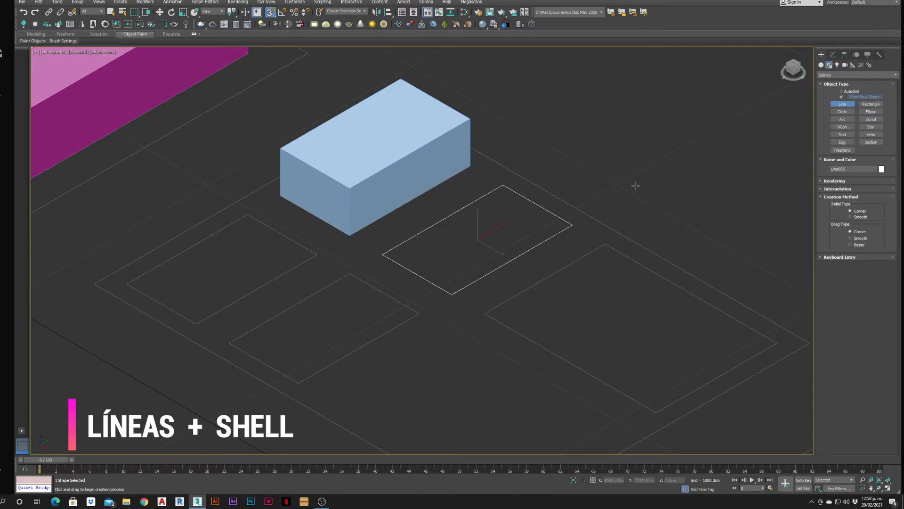
Apply a Shell modifier to the second traced rectangle with an Outer Amount of 200 cm.
click(833, 55)
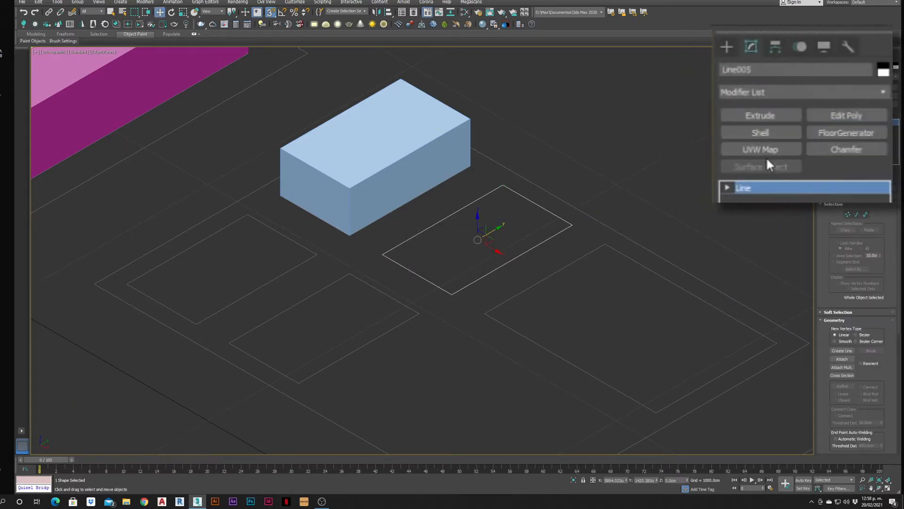
click(841, 97)
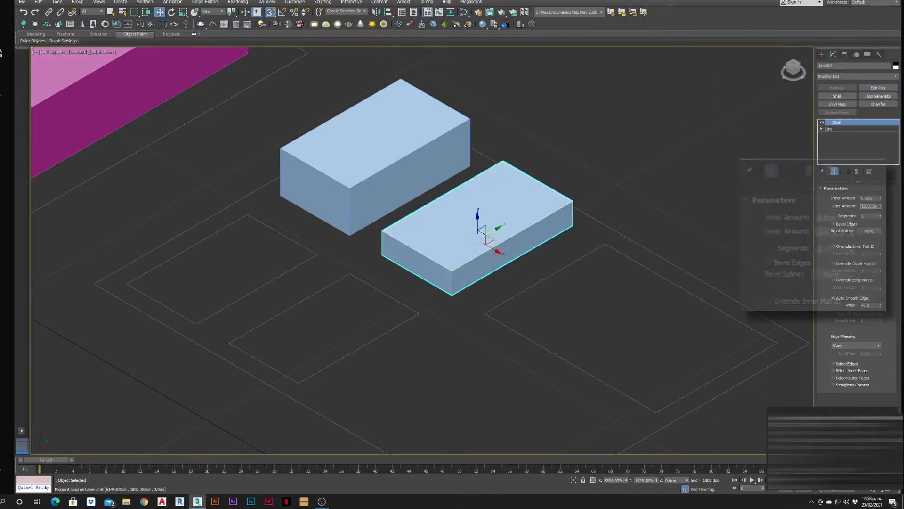
drag(876, 206, 834, 206)
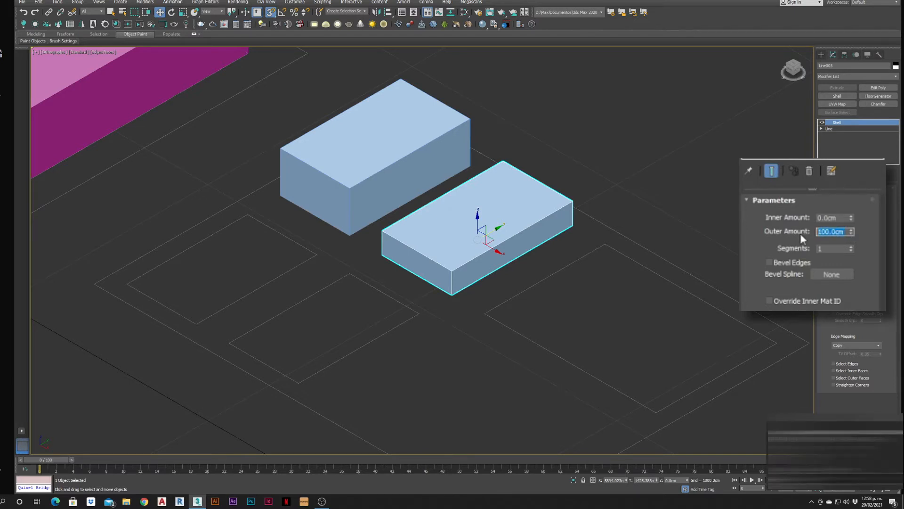
text(200)
key(Return)
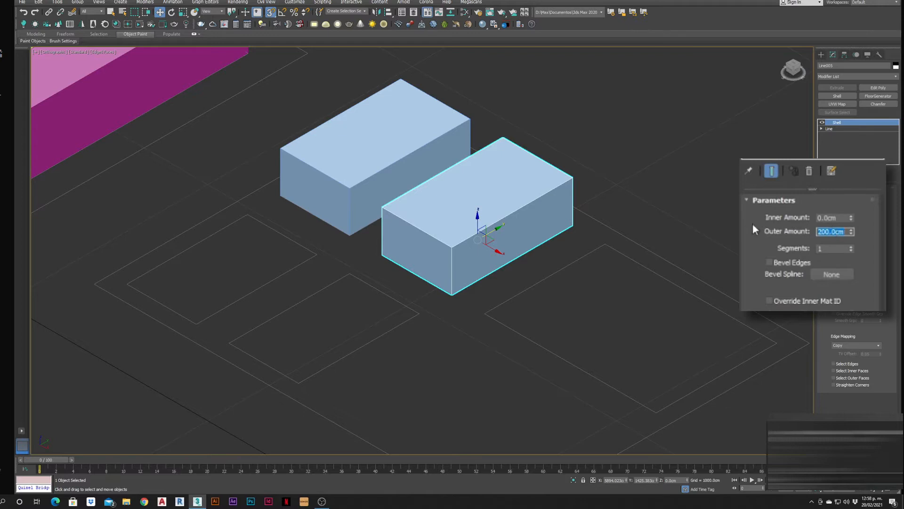
Try a Shell Inner Amount of 200 cm on the second block and restore it to 0 cm.
click(833, 217)
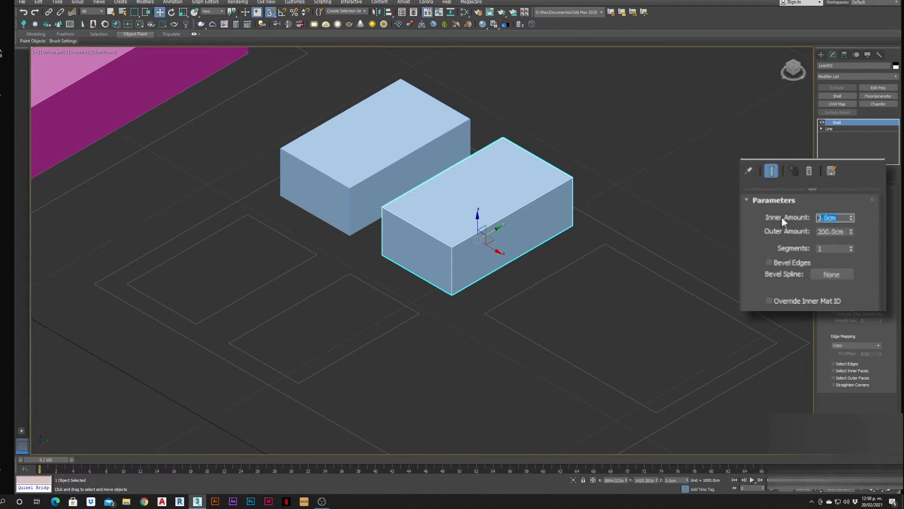
text(200)
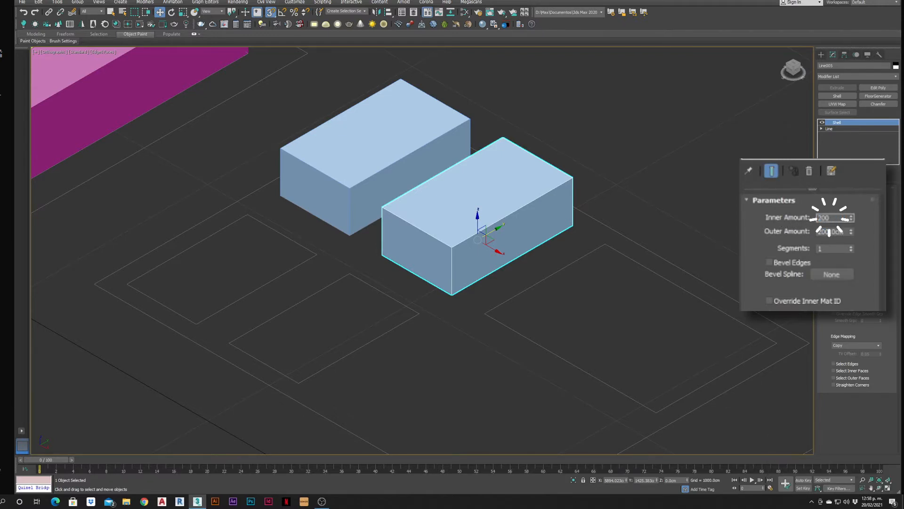
key(Return)
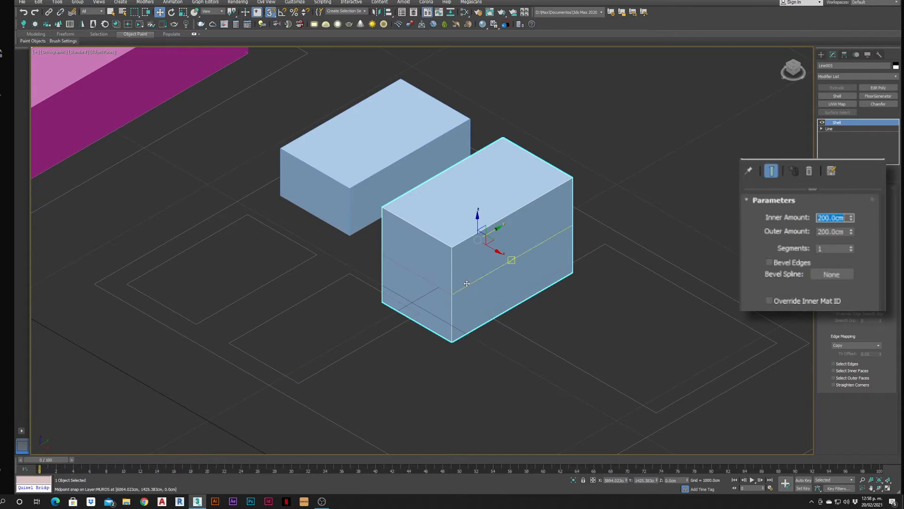
scroll(469, 264, up, 2)
scroll(625, 282, down, 2)
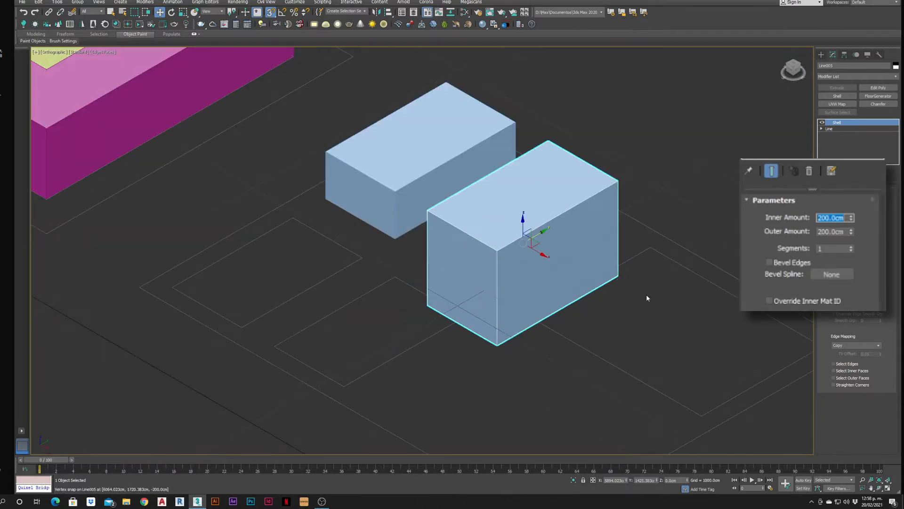
middle_drag(648, 298, 490, 270)
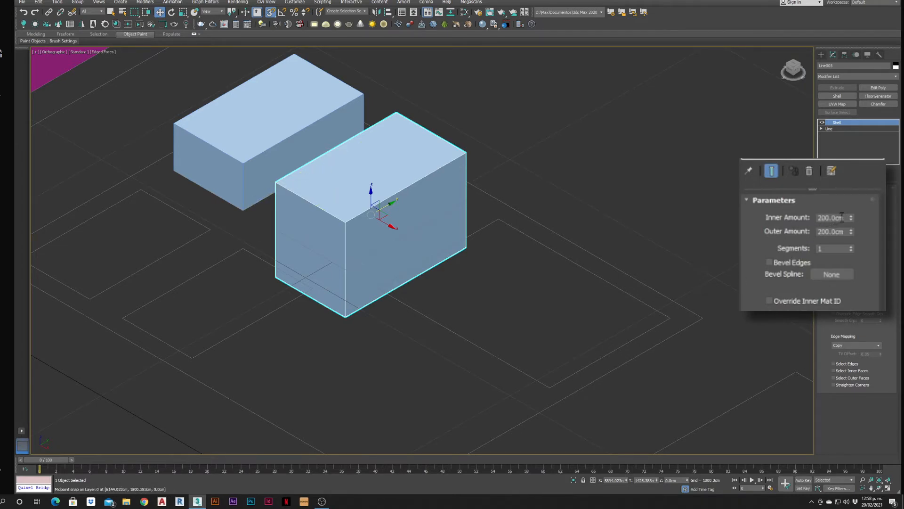
text(0)
key(Return)
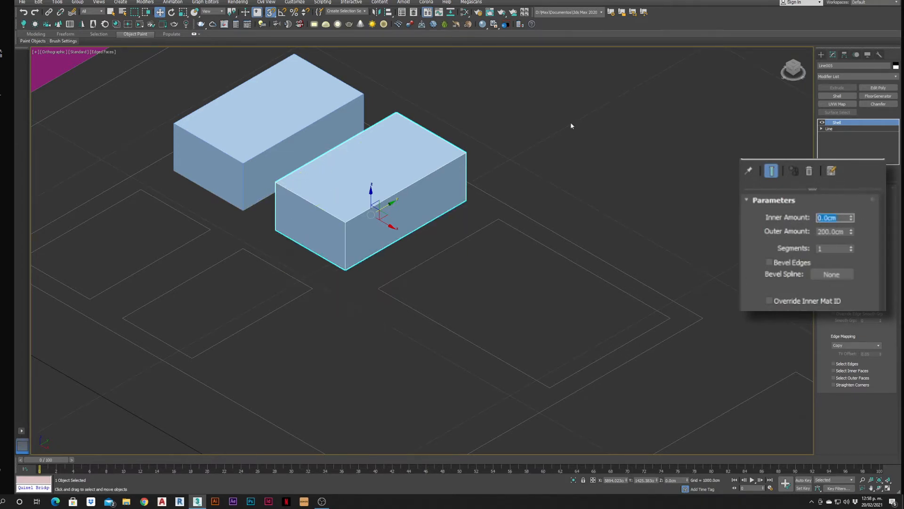
Draw a 590 by 340 cm Rectangle spline snapped to the plan's lower-left room, in front of the first block.
scroll(327, 223, down, 2)
alt+middle_drag(327, 224, 430, 204)
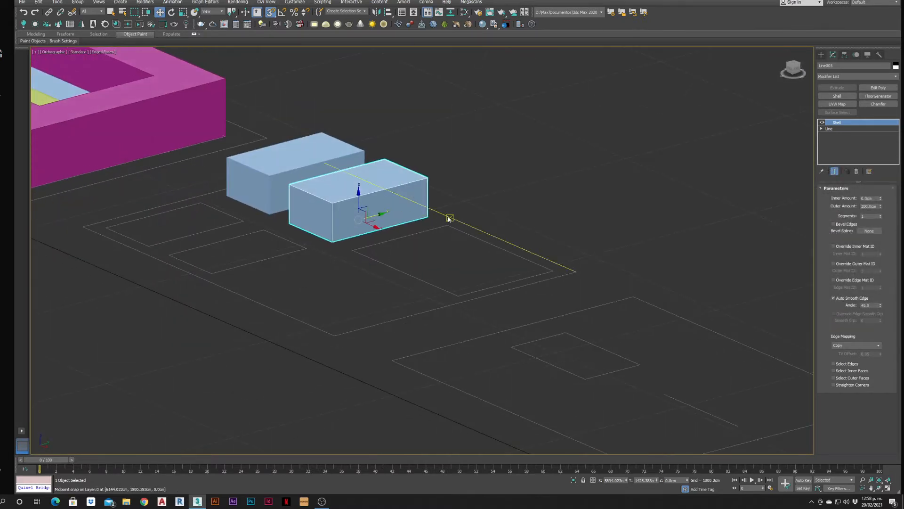
alt+middle_drag(579, 170, 473, 277)
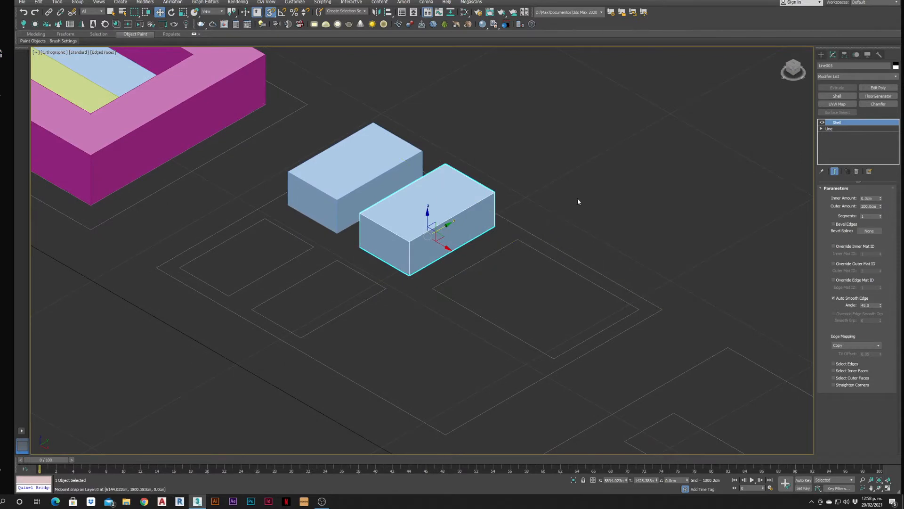
click(662, 153)
click(821, 54)
click(871, 103)
drag(258, 228, 307, 263)
Apply a Shell modifier with a 200 cm Outer Amount to the new Rectangle spline.
click(833, 54)
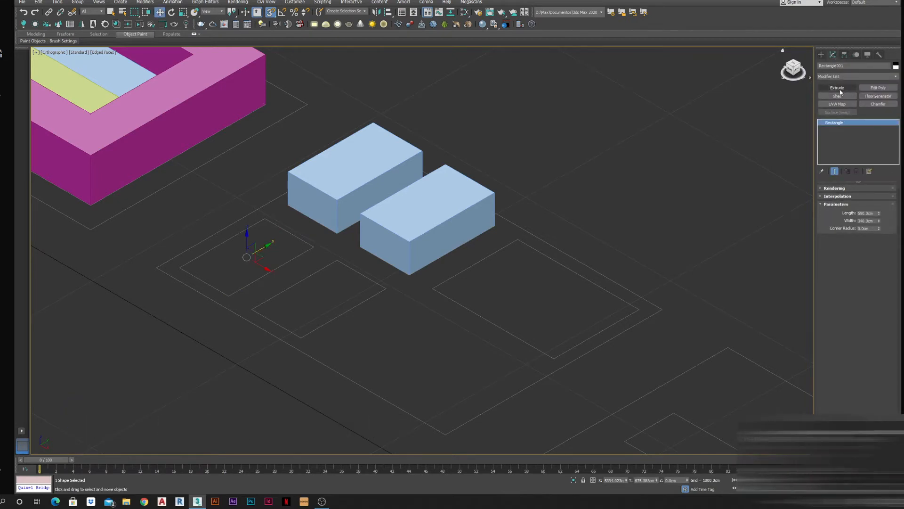
click(844, 99)
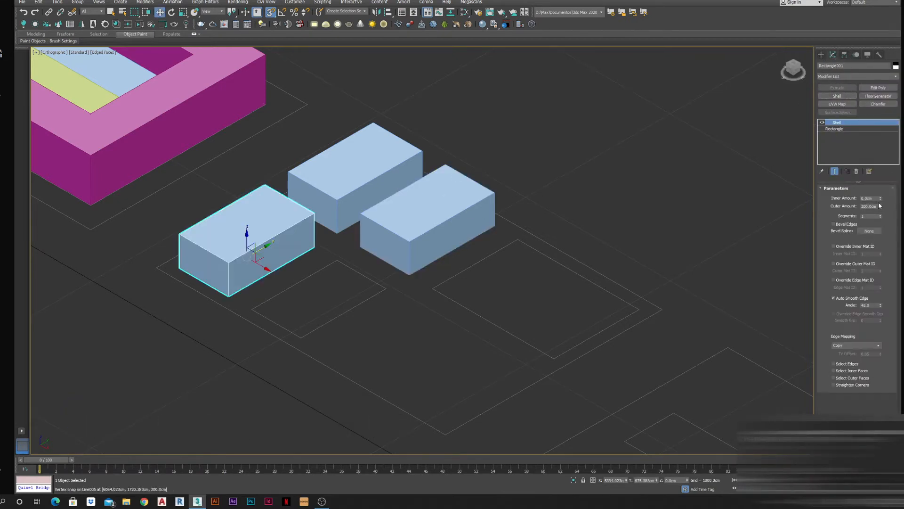
scroll(307, 259, down, 2)
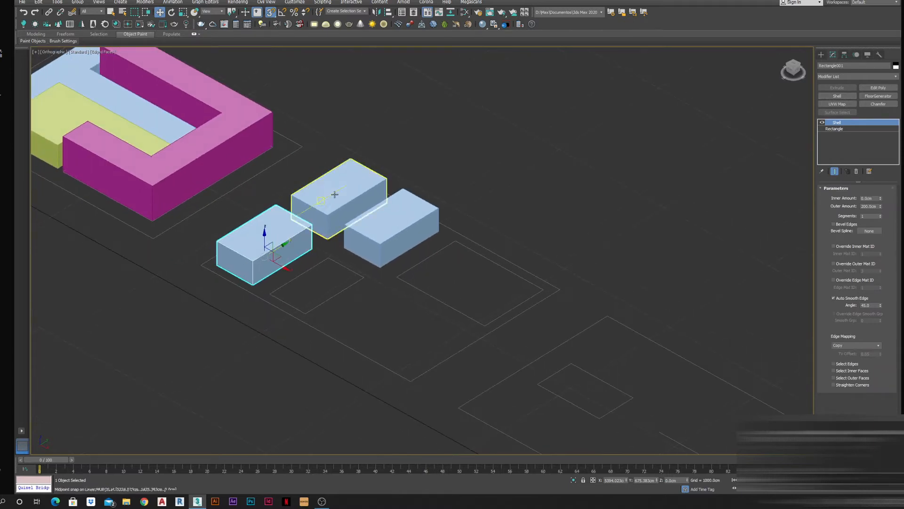
scroll(340, 325, up, 2)
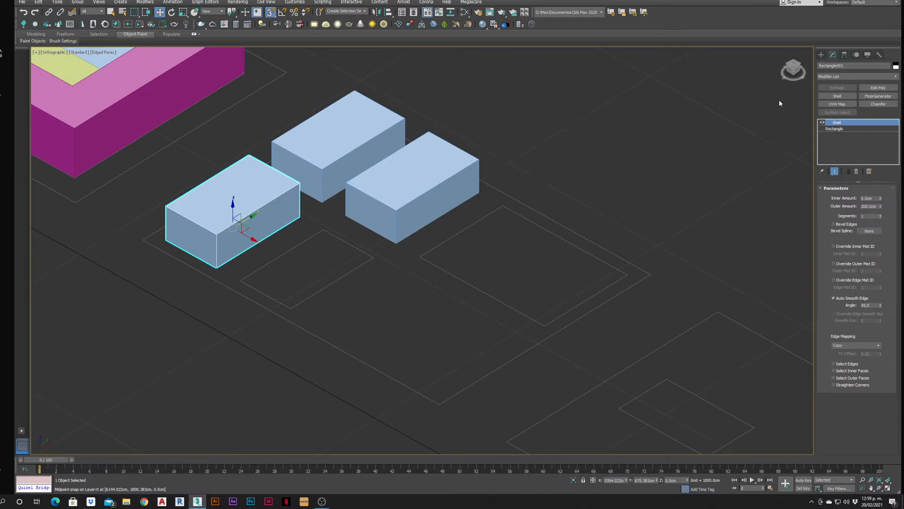
Create a 590 by 340 cm Box over the fourth small room, snapping its 200 cm height to the neighboring block's top.
click(821, 55)
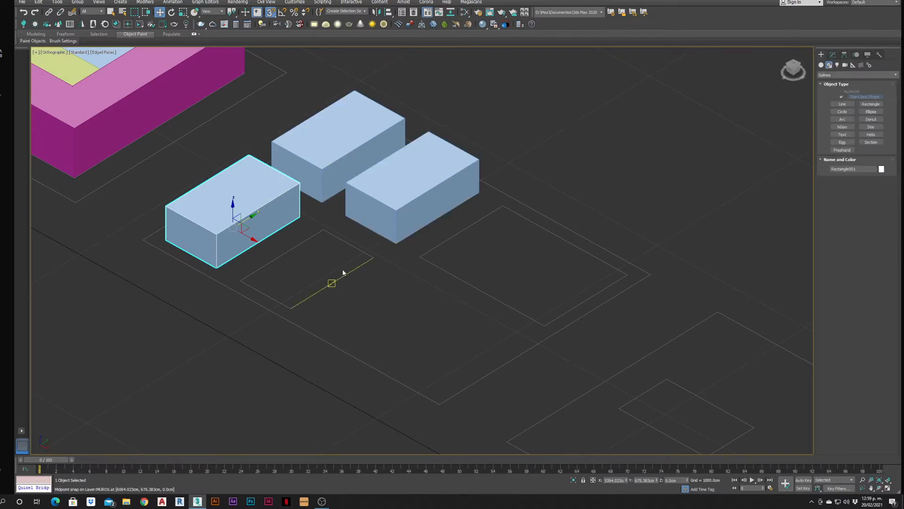
click(821, 65)
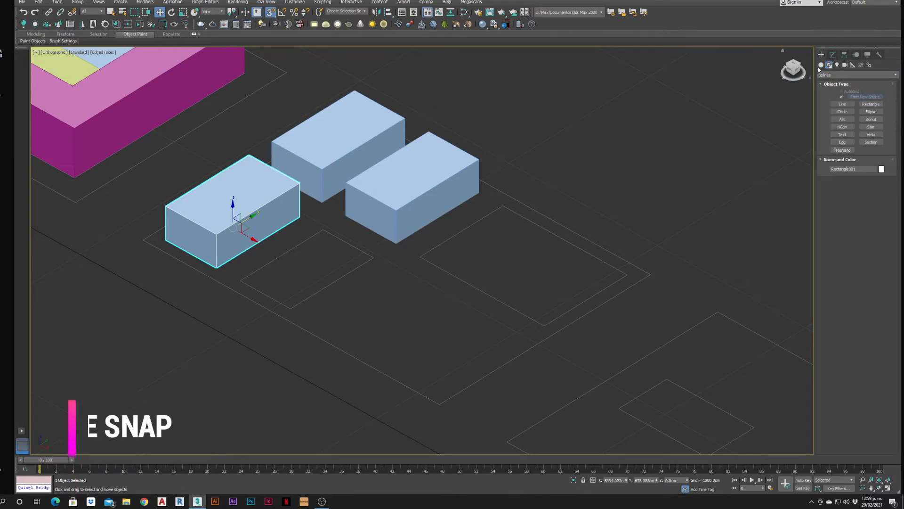
click(849, 100)
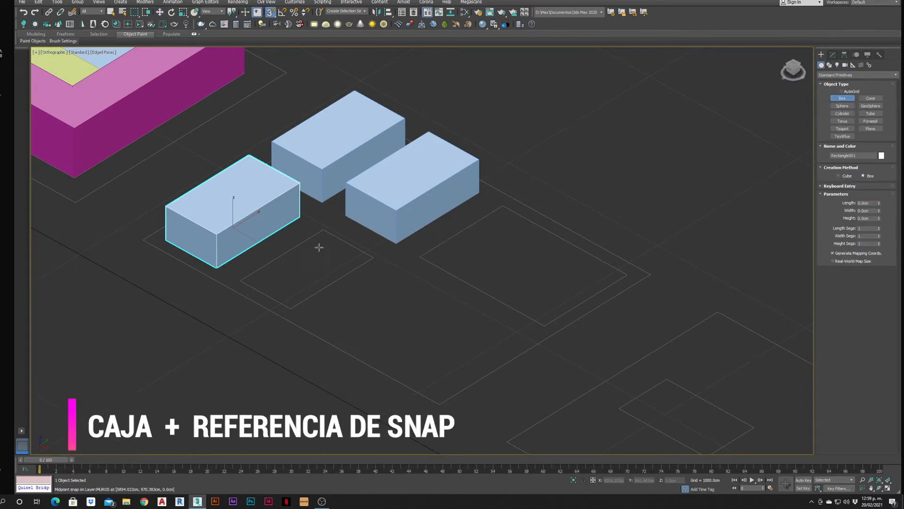
drag(323, 229, 291, 309)
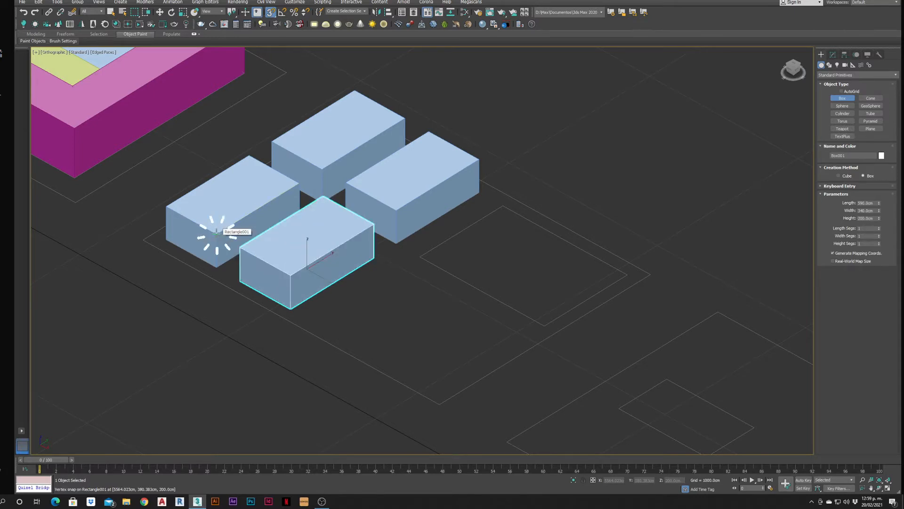
Create a 590 by 840 cm Plane snapped to the empty room beside the four small blocks.
scroll(298, 235, down, 2)
alt+middle_drag(296, 236, 377, 286)
click(870, 129)
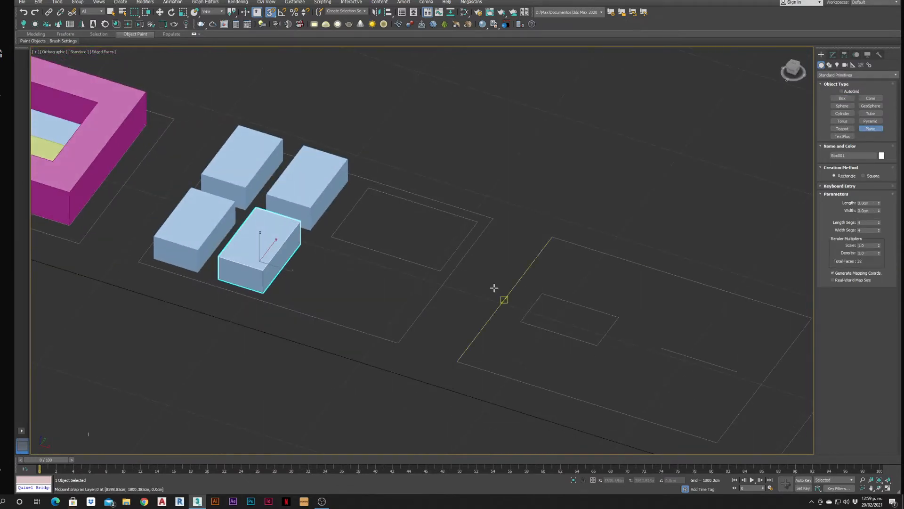
drag(368, 188, 433, 272)
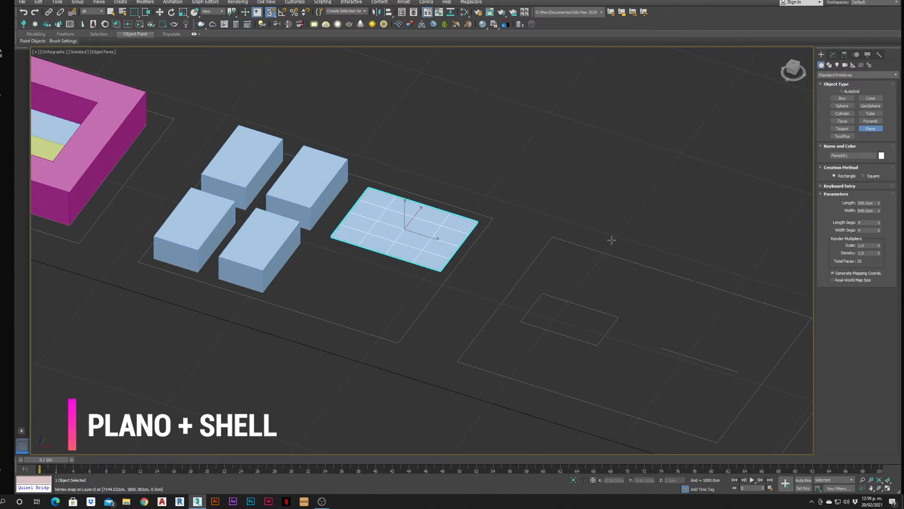
Set the new Plane's length and width segments to 1.
drag(867, 222, 845, 224)
text(1)
key(Tab)
text(1)
key(Tab)
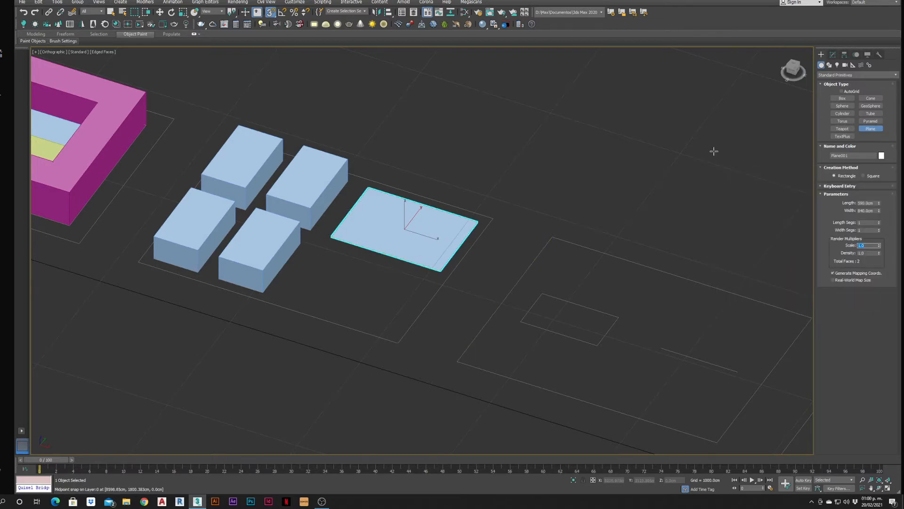
Apply a Shell modifier with a 200 cm Outer Amount to the Plane.
click(833, 55)
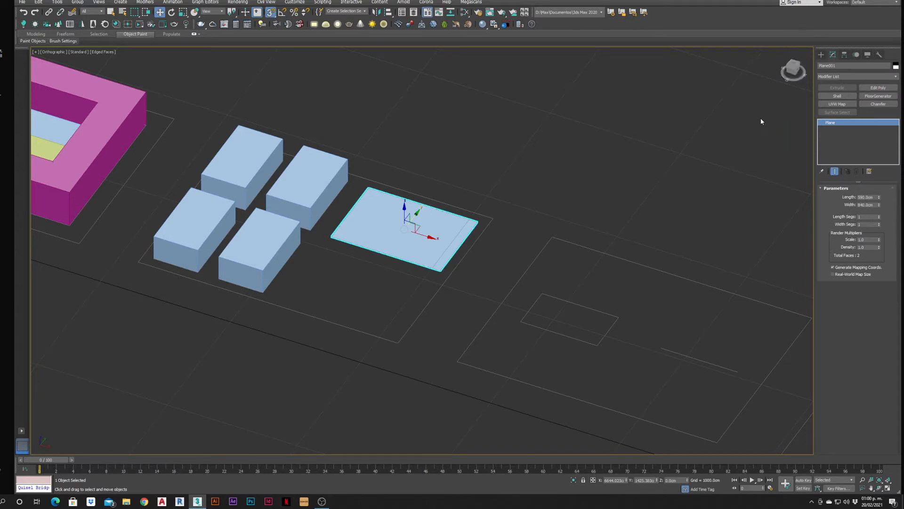
click(837, 96)
alt+middle_drag(636, 237, 542, 236)
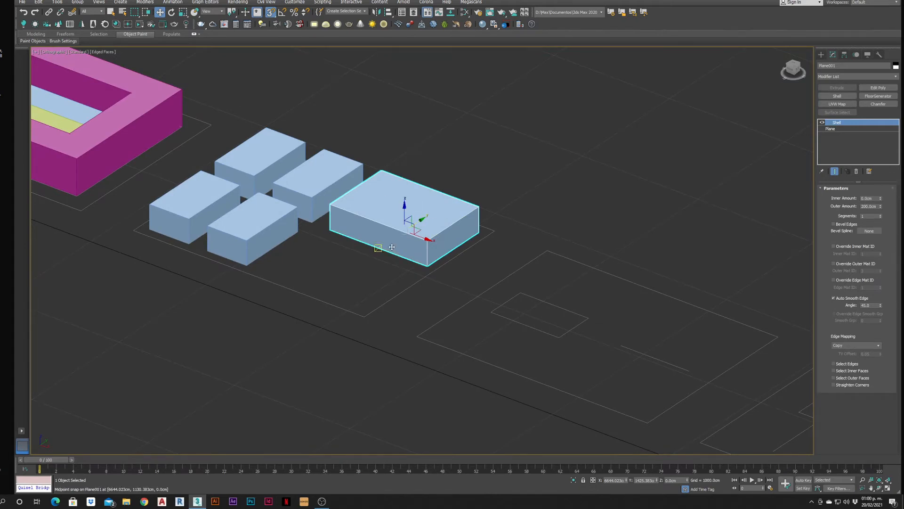
scroll(497, 220, up, 2)
scroll(303, 247, down, 3)
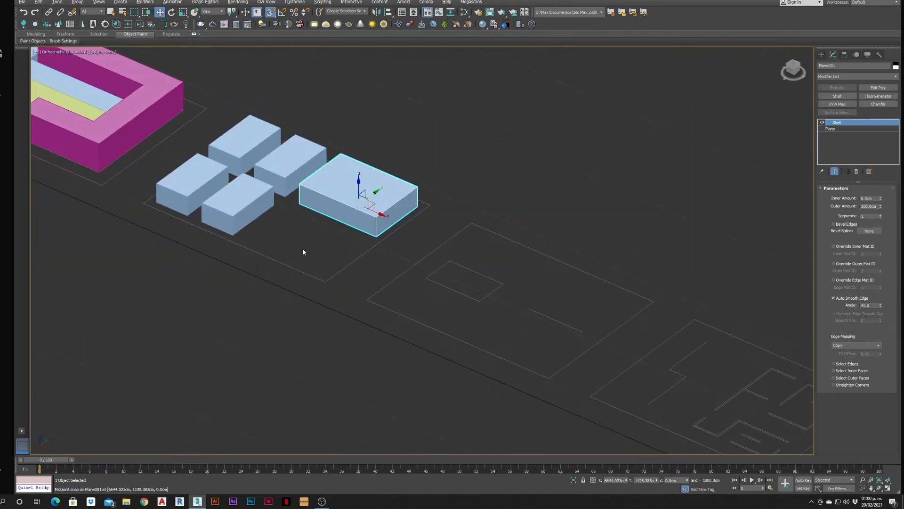
middle_drag(307, 218, 315, 273)
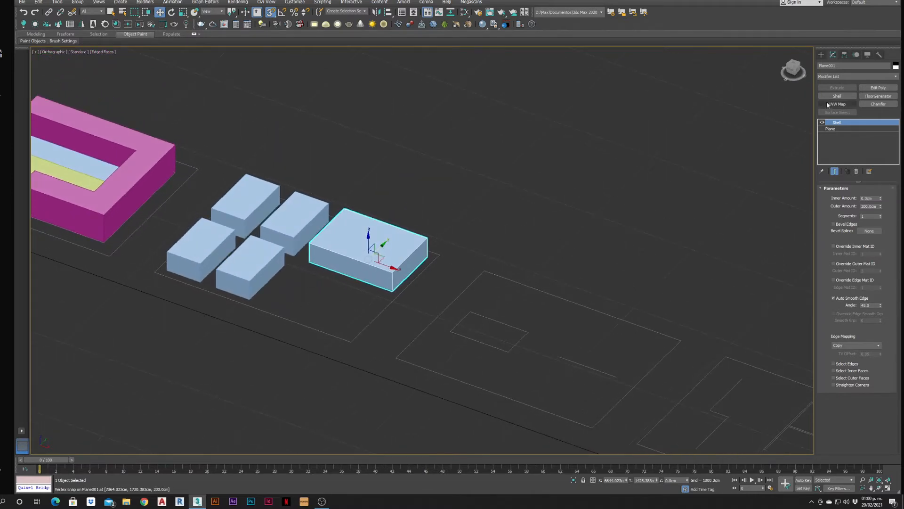
click(795, 69)
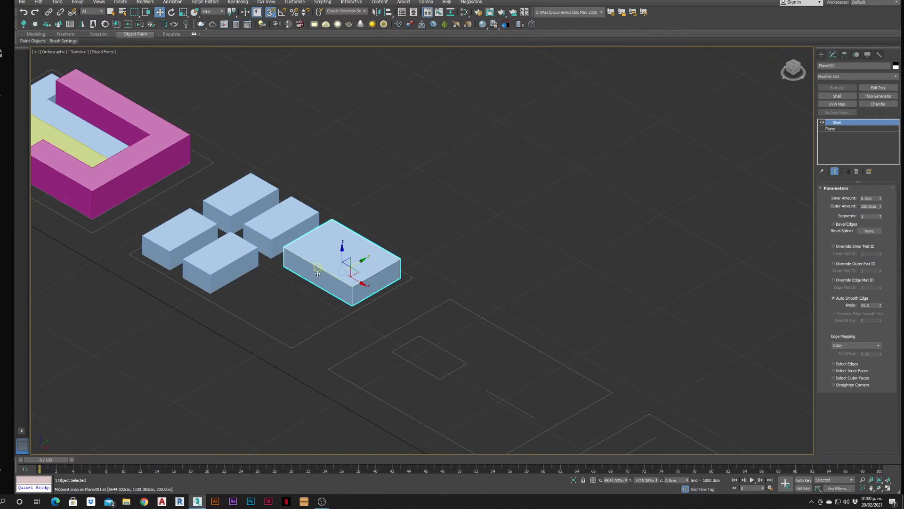
Create a 340 by 590 cm Box snapped to the small rectangle in the next plan and set its height to 400 cm.
middle_drag(459, 434, 470, 354)
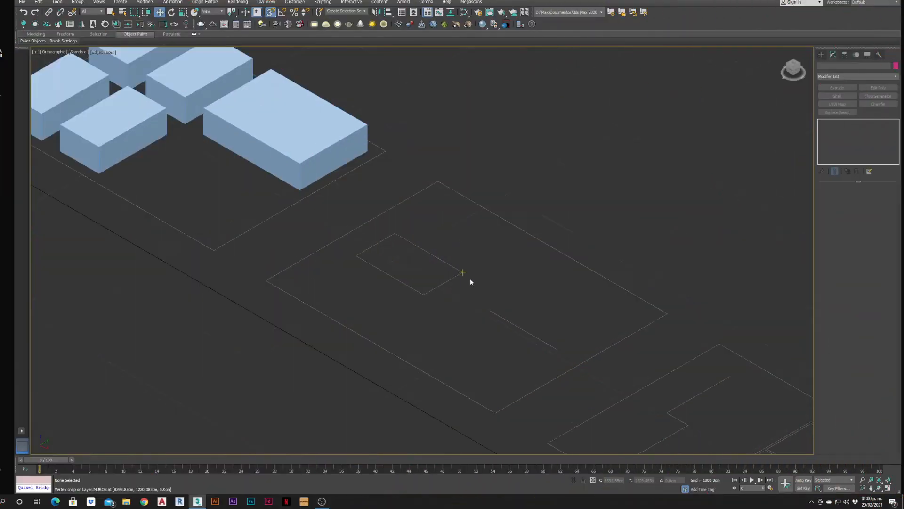
scroll(412, 258, up, 4)
scroll(405, 252, down, 2)
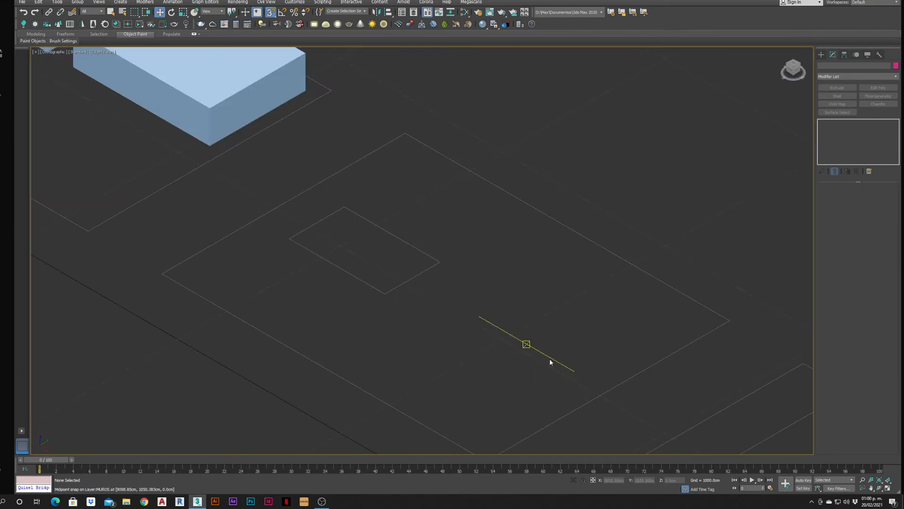
middle_drag(457, 275, 455, 293)
click(820, 54)
click(842, 98)
drag(342, 225, 380, 315)
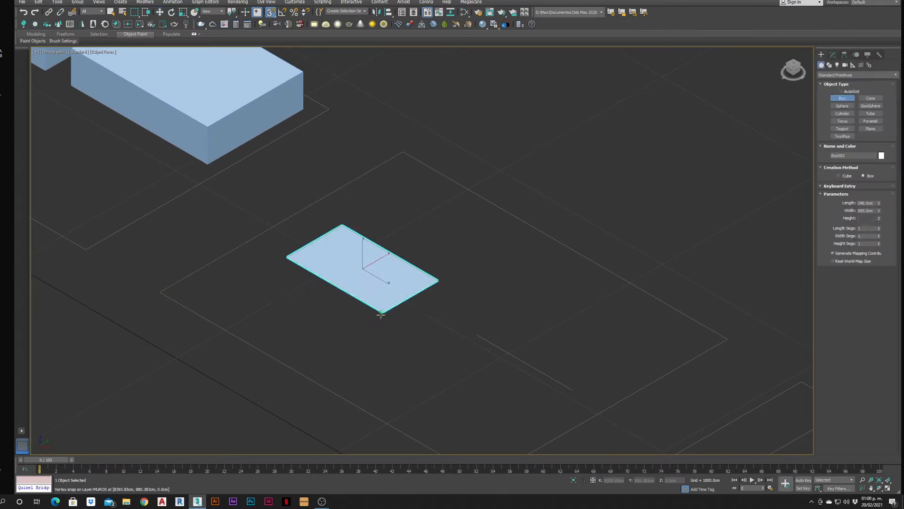
click(207, 126)
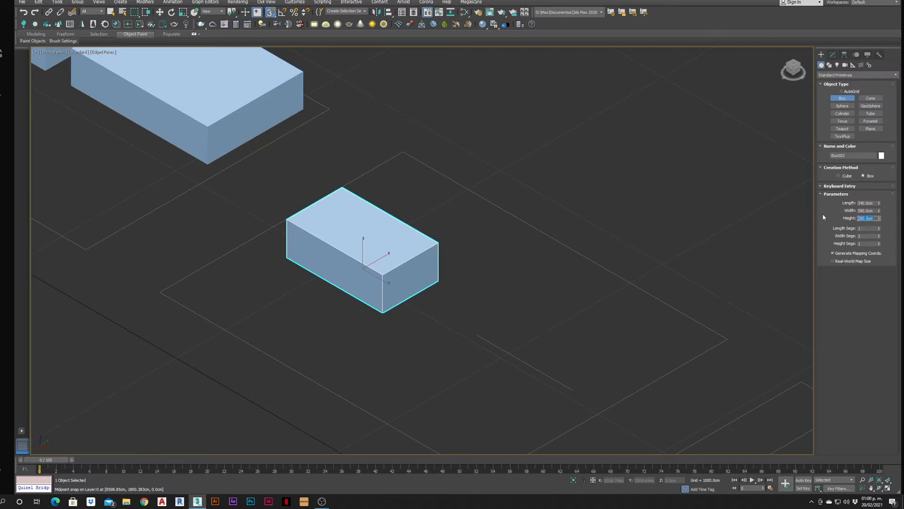
text(400)
key(Return)
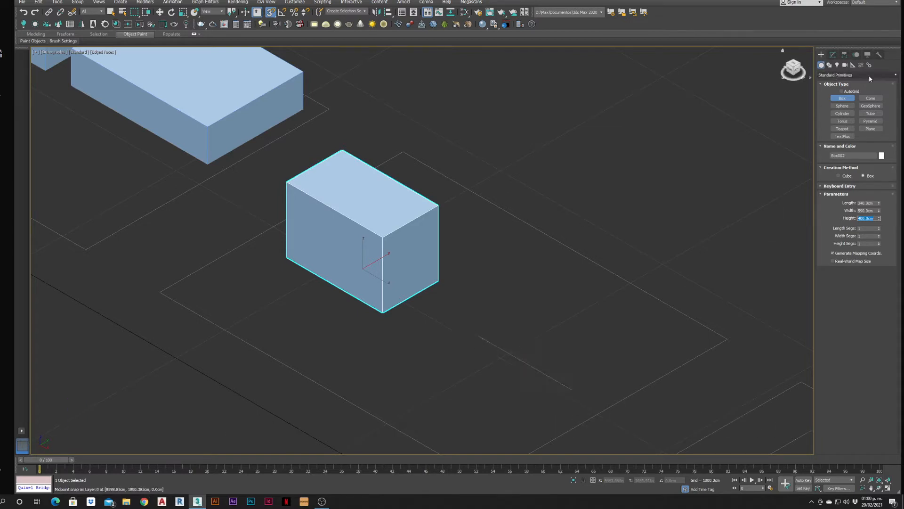
Draw a straight Line spline snapped to both ends of the single plan line beside the tall box.
click(830, 65)
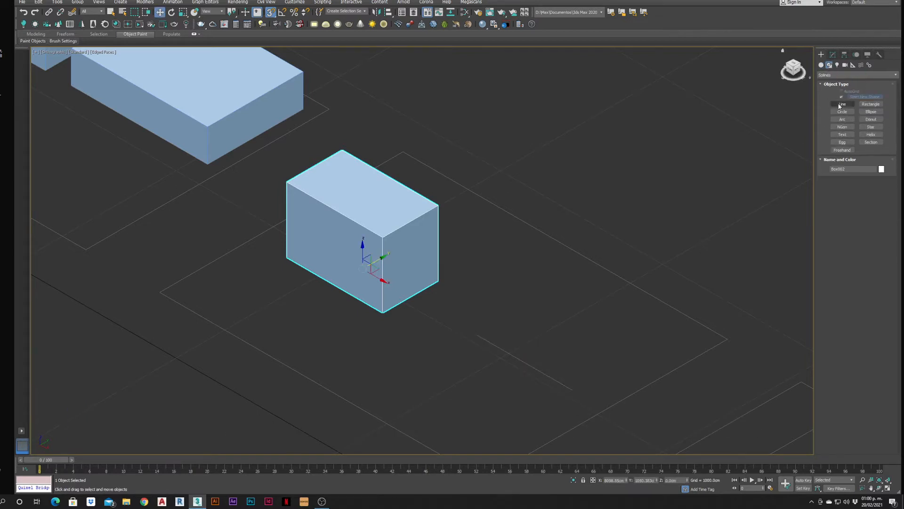
click(842, 104)
click(476, 335)
click(571, 390)
right_click(607, 340)
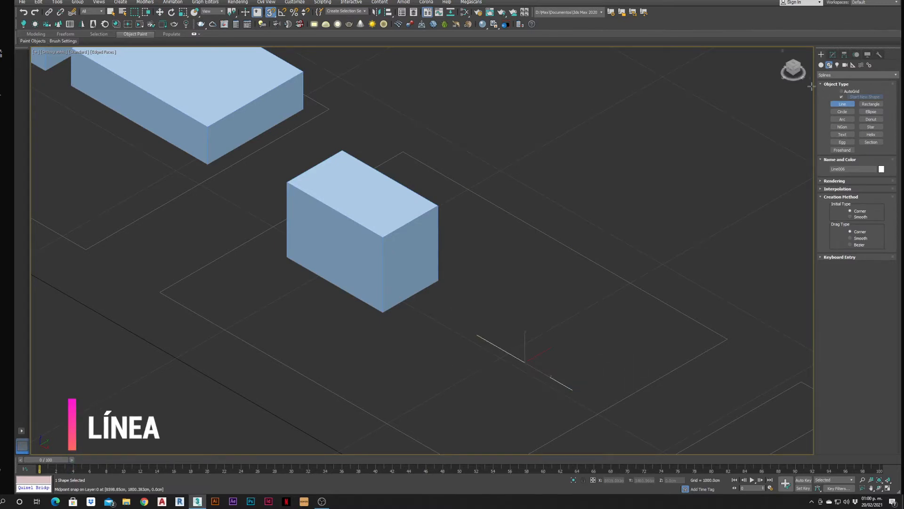
Extrude the new Line spline 400 cm into a thin wall.
click(832, 54)
click(836, 88)
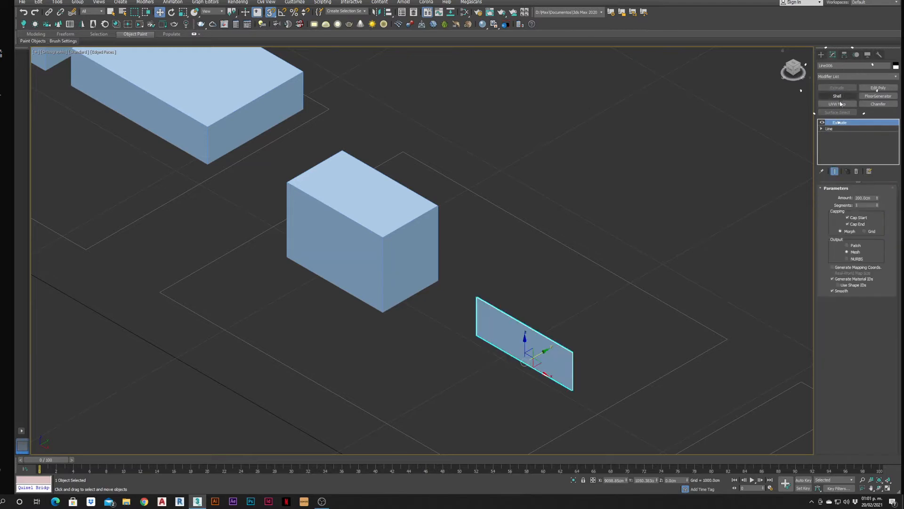
text(400)
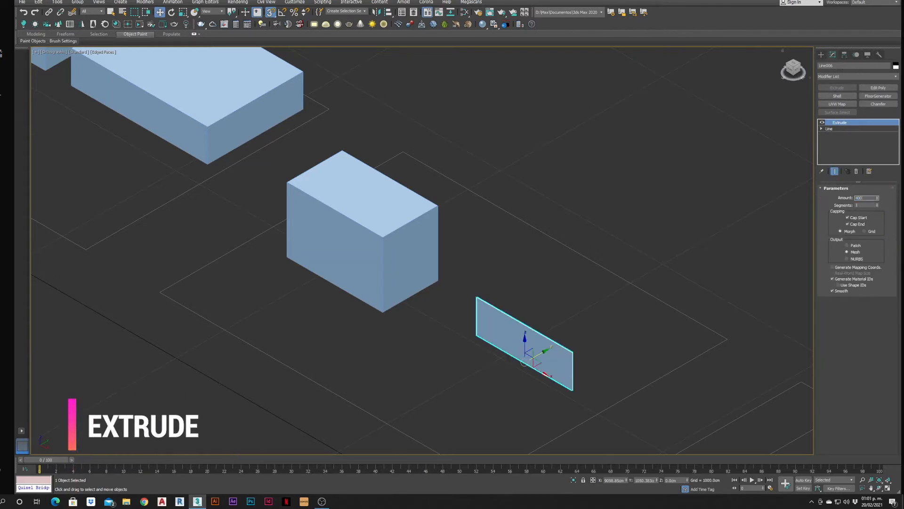
key(Return)
right_click(531, 264)
click(506, 256)
alt+middle_drag(507, 273, 465, 255)
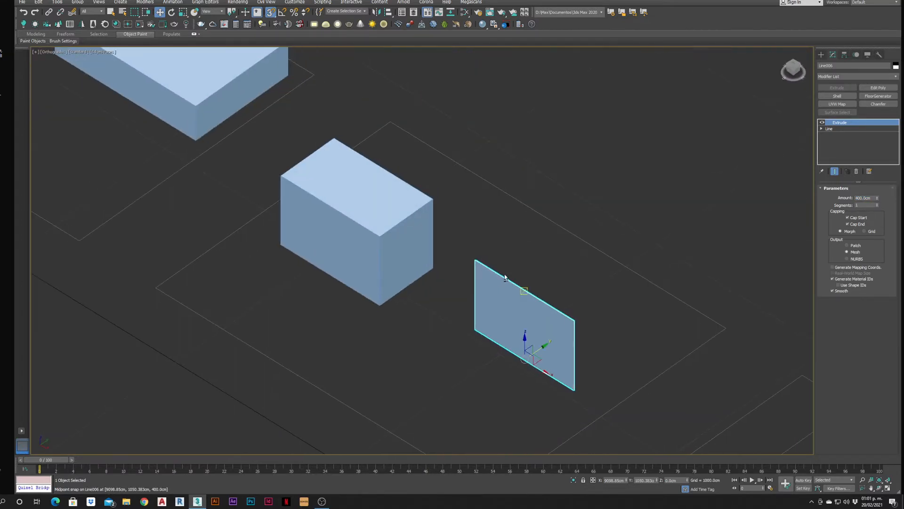
Isolate the extruded wall together with the 400 cm tall box.
ctrl+click(409, 251)
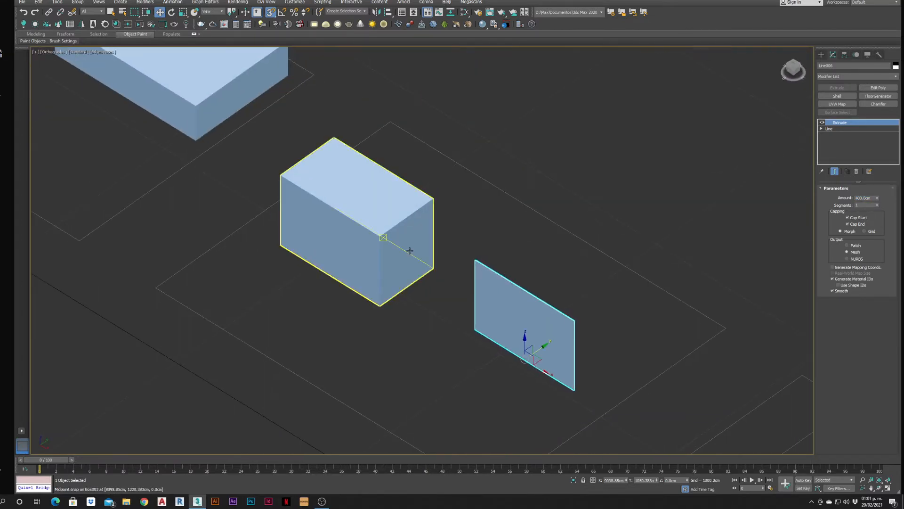
key(alt+q)
mouse_move(450, 264)
alt+middle_down()
mouse_move(430, 263)
mouse_move(441, 260)
alt+middle_up()
scroll(442, 260, down, 3)
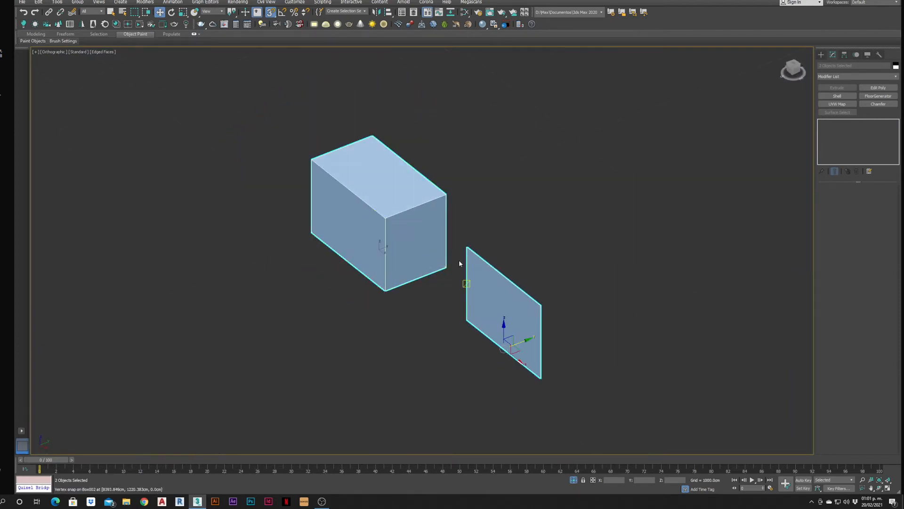
Examine the isolated pair from the right side to check how the wall lines up with the box.
click(795, 73)
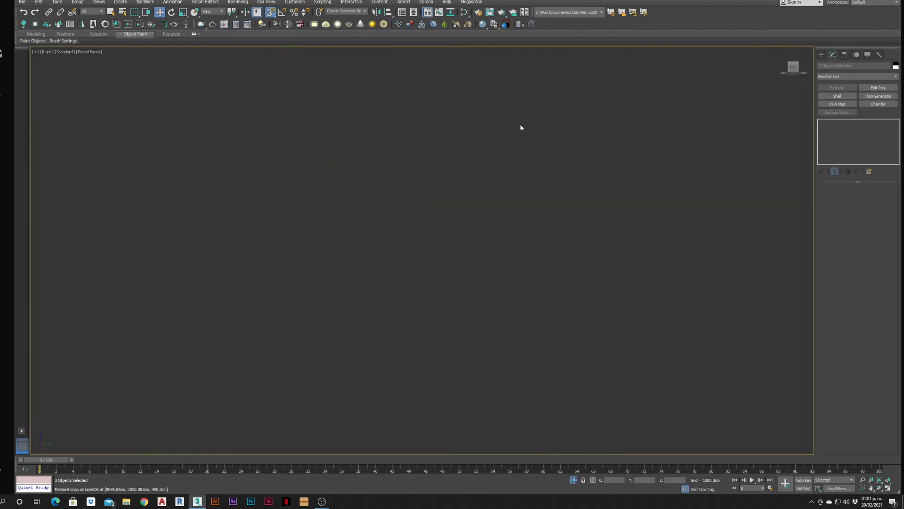
key(z)
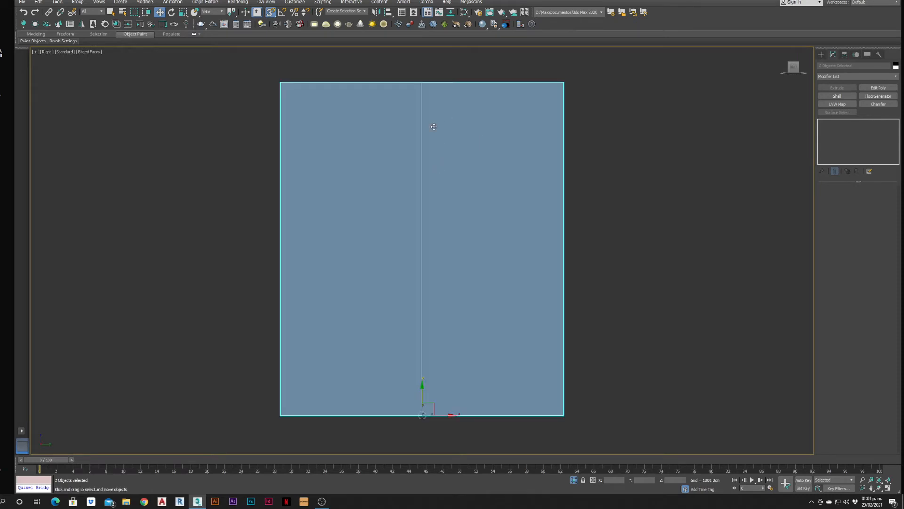
click(422, 250)
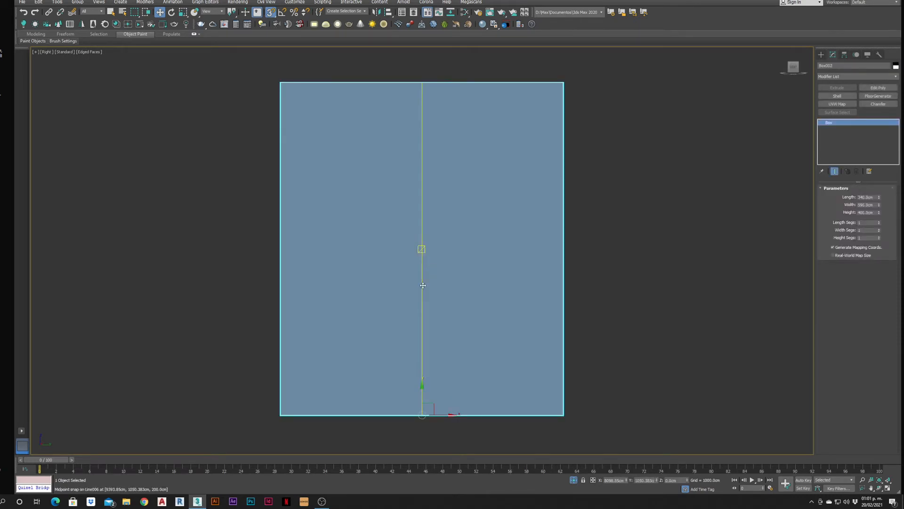
drag(443, 415, 593, 484)
right_click(593, 484)
alt+middle_drag(423, 311, 480, 280)
scroll(468, 345, down, 5)
Apply a Shell modifier to the extruded wall with Inner and Outer Amounts of 200 cm.
click(555, 322)
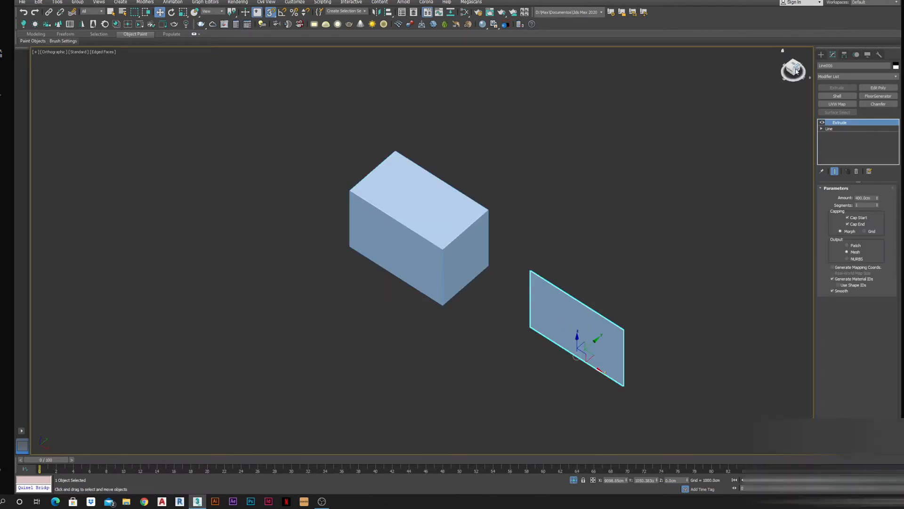
click(836, 95)
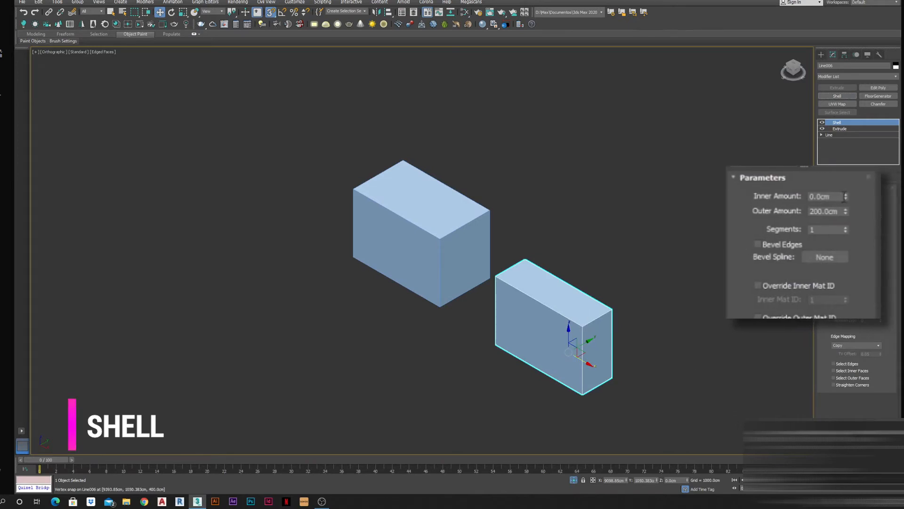
double_click(825, 197)
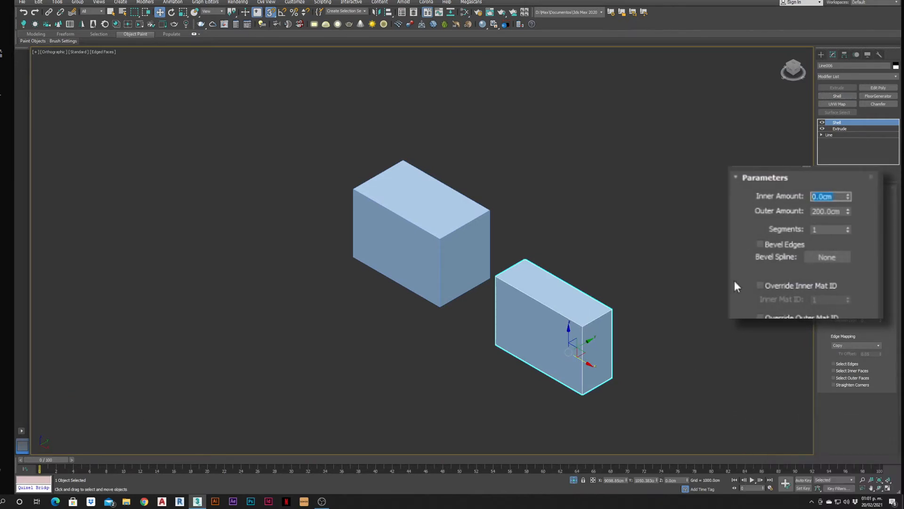
text(200)
key(Return)
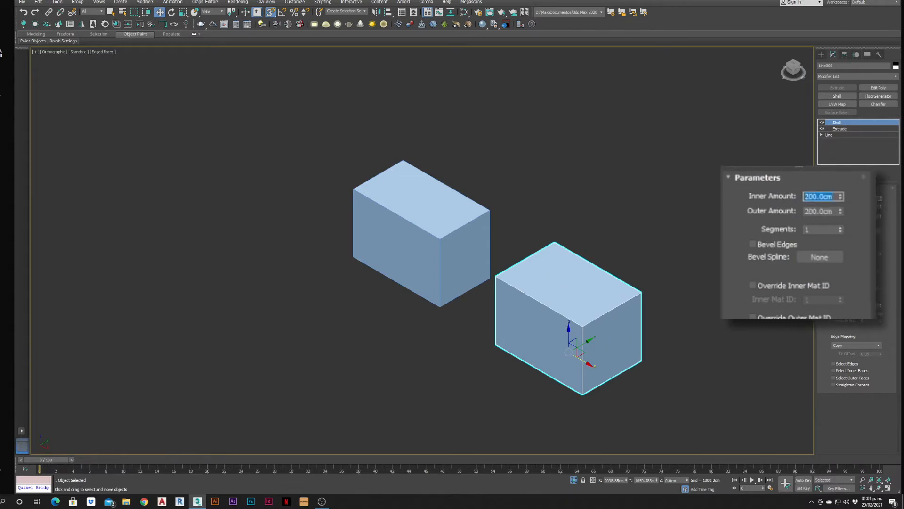
Set the wall's Shell Inner and Outer Amounts to 160 cm and compare its width with the neighboring box.
text(1)
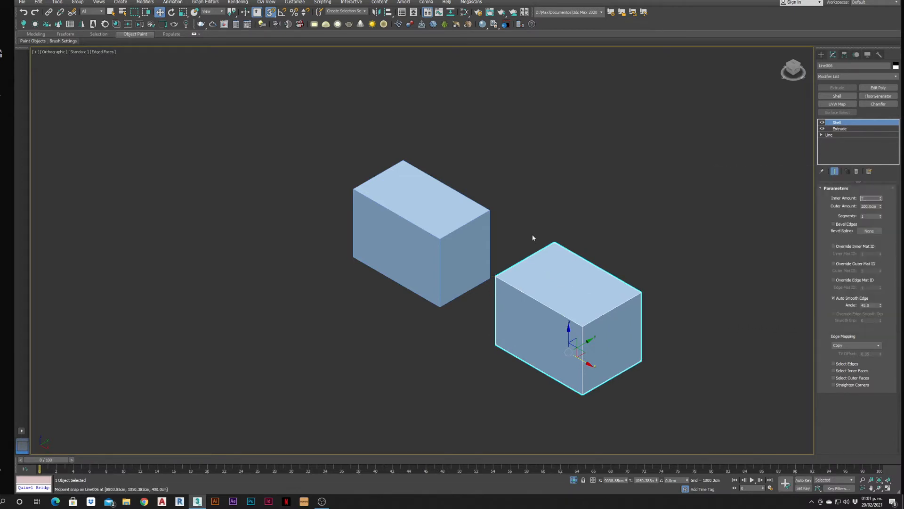
click(498, 241)
key(t)
key(z)
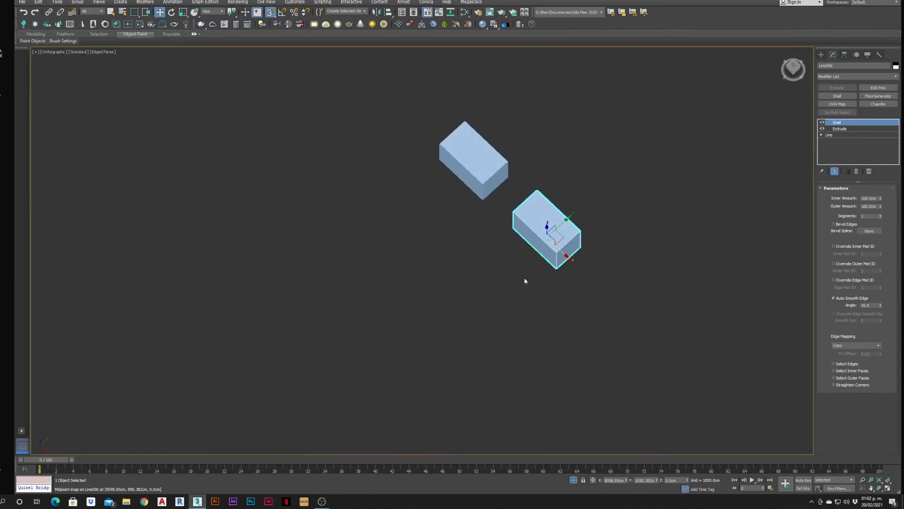
alt+middle_drag(524, 281, 552, 268)
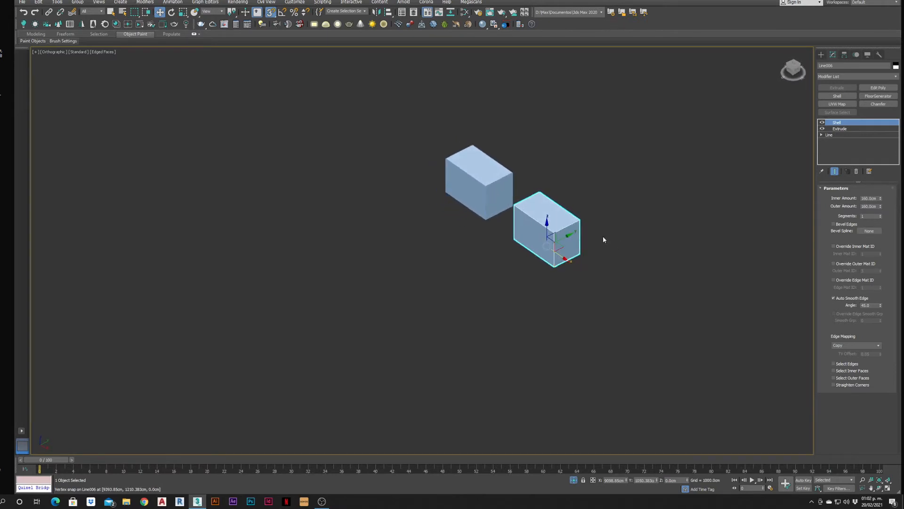
alt+middle_drag(604, 240, 595, 242)
alt+middle_drag(545, 212, 526, 209)
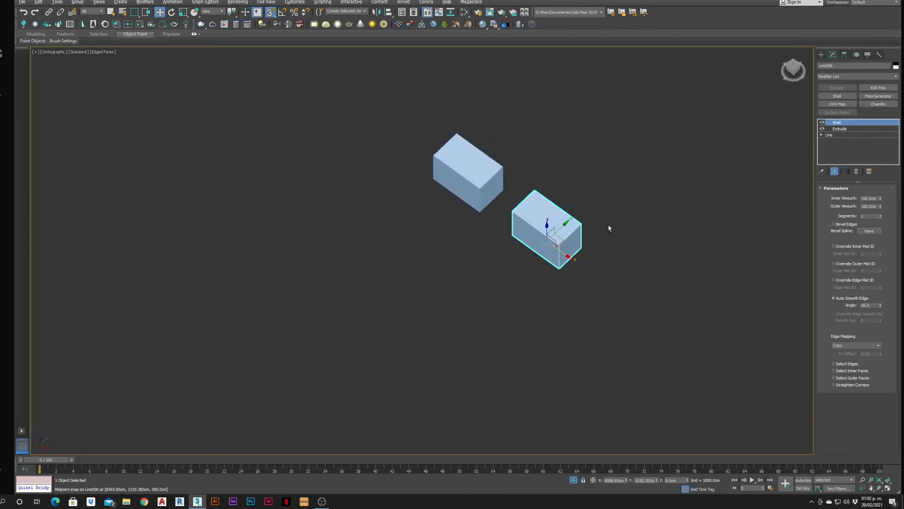
Convert the shelled wall to an Editable Poly and enter its Vertex sub-object level.
scroll(561, 220, up, 5)
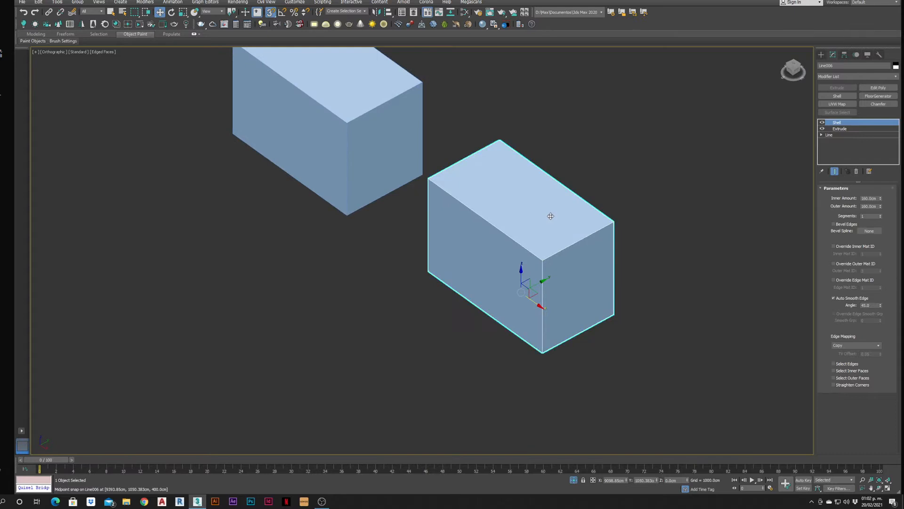
right_click(550, 216)
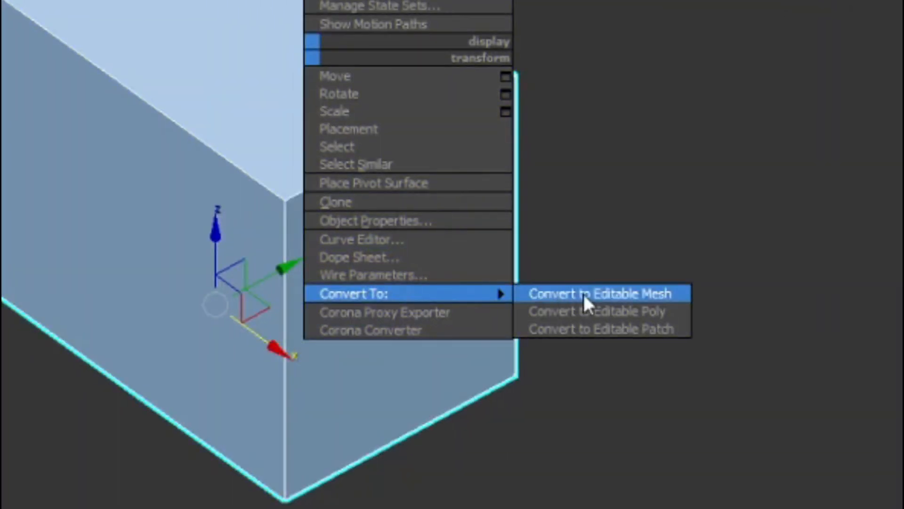
click(584, 311)
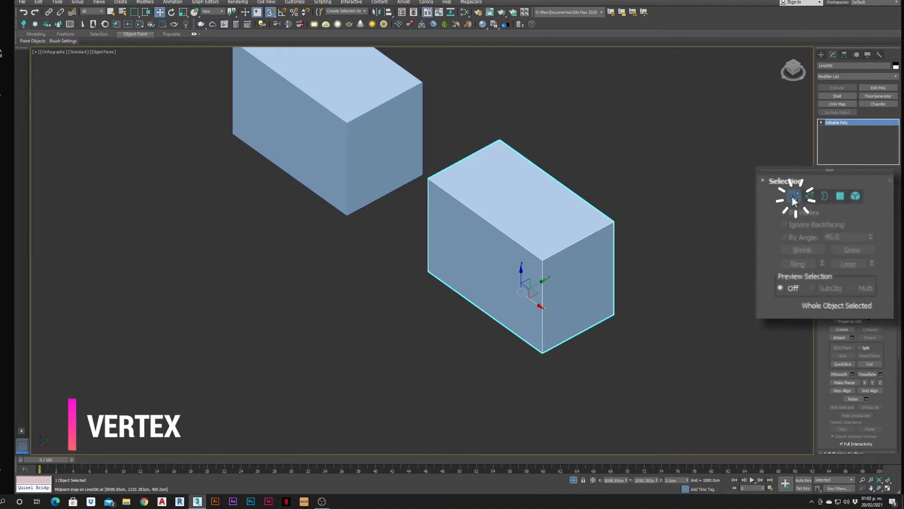
click(794, 198)
alt+middle_drag(609, 267, 601, 293)
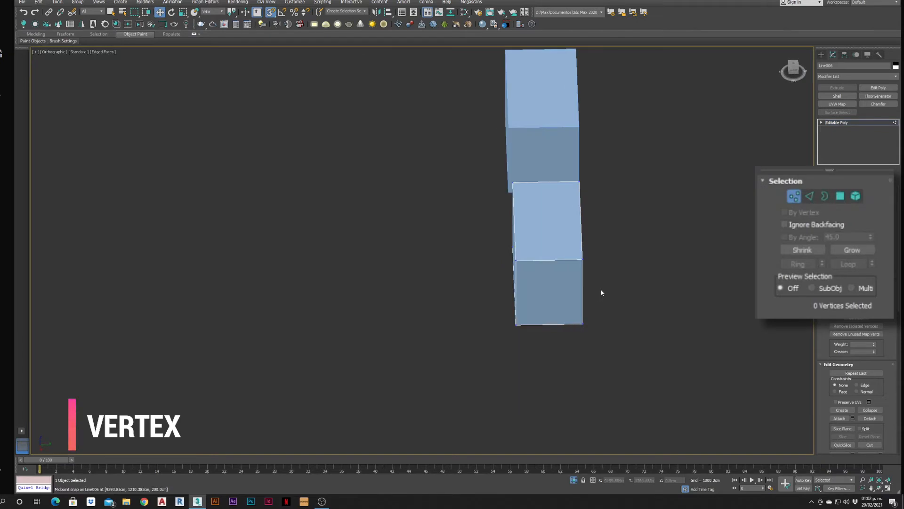
In the top view, snap the vertices along both long sides of the wall solid to align with the neighboring box's edges.
key(t)
scroll(595, 306, down, 3)
scroll(539, 288, down, 2)
drag(689, 400, 397, 304)
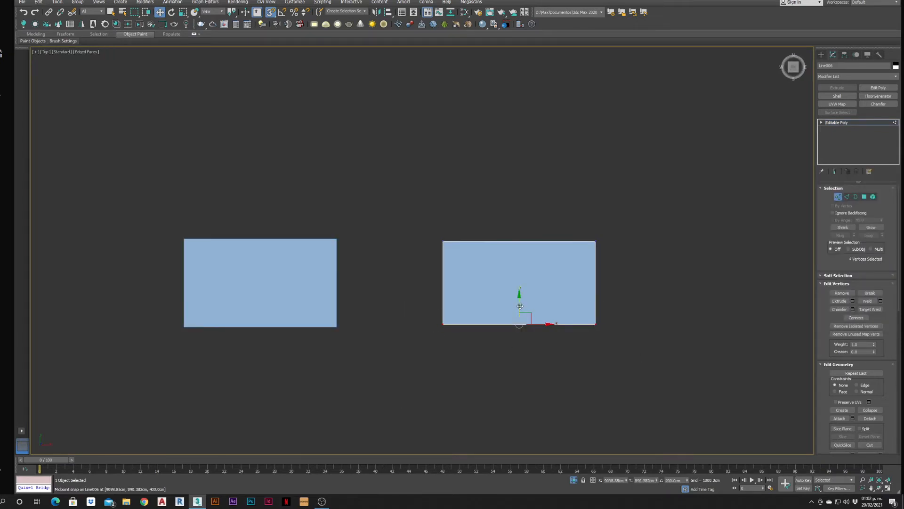
drag(520, 306, 337, 326)
drag(640, 269, 409, 213)
drag(519, 223, 336, 238)
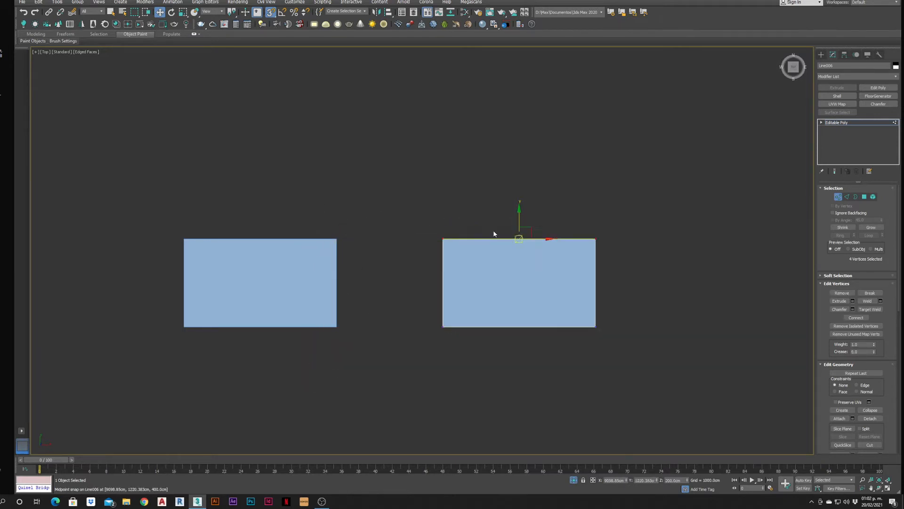
Leave the Vertex sub-object level, deselect the solid and end the isolation of the pair.
alt+middle_drag(531, 337, 490, 282)
right_click(613, 209)
right_click(583, 256)
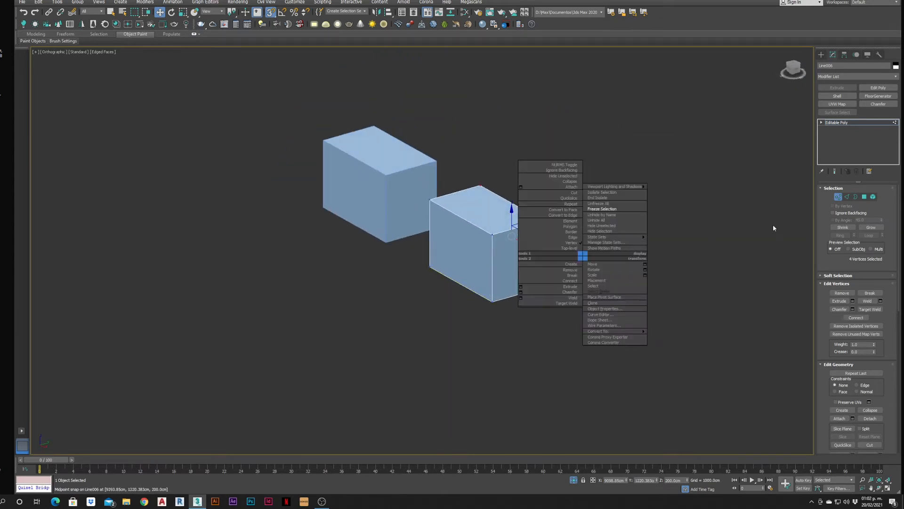
click(837, 198)
scroll(487, 264, up, 3)
middle_drag(567, 239, 542, 259)
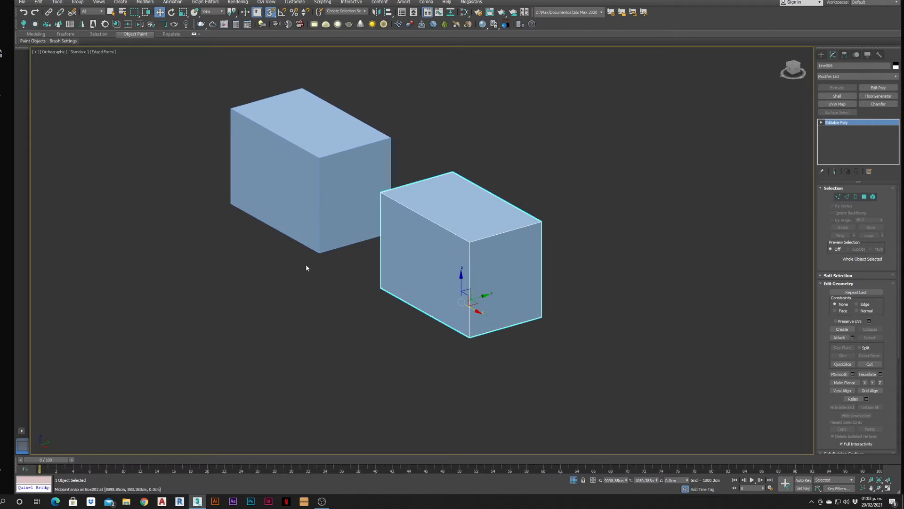
click(608, 254)
scroll(456, 224, down, 4)
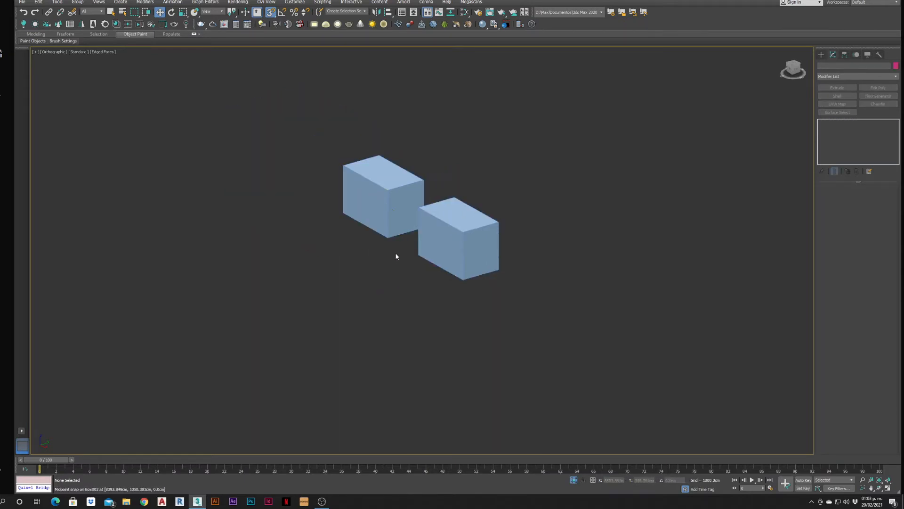
middle_drag(423, 212, 421, 250)
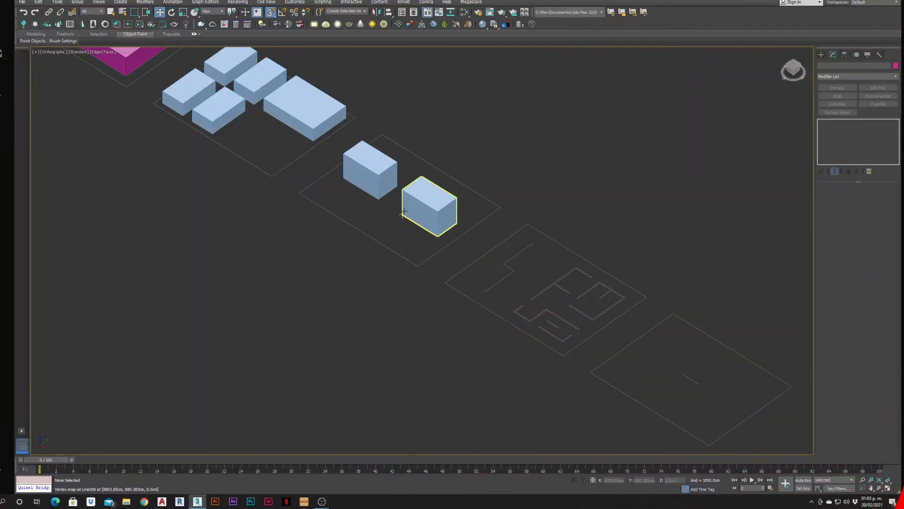
Trace the stepped wall line in the adjacent plan frame with a four-point Line spline snapped to its vertices.
middle_drag(466, 271, 386, 298)
scroll(424, 301, up, 8)
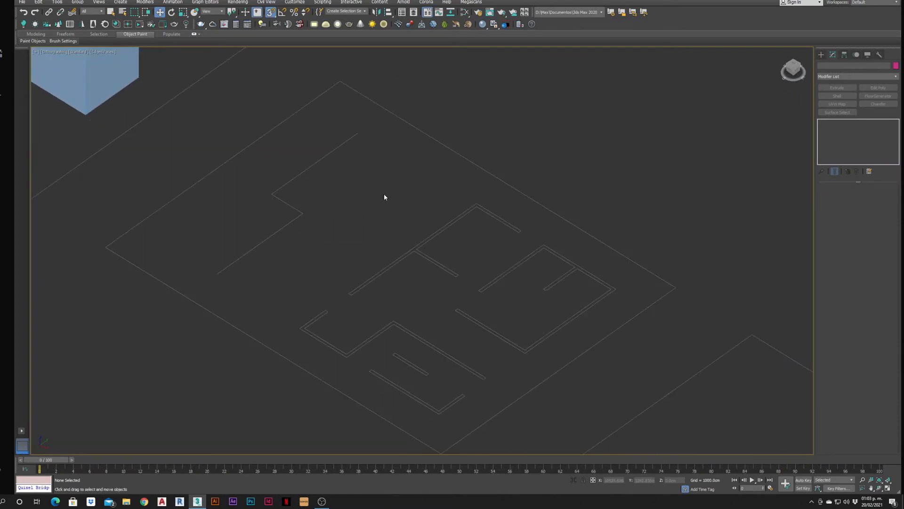
scroll(339, 198, down, 5)
scroll(336, 197, up, 4)
scroll(358, 201, up, 4)
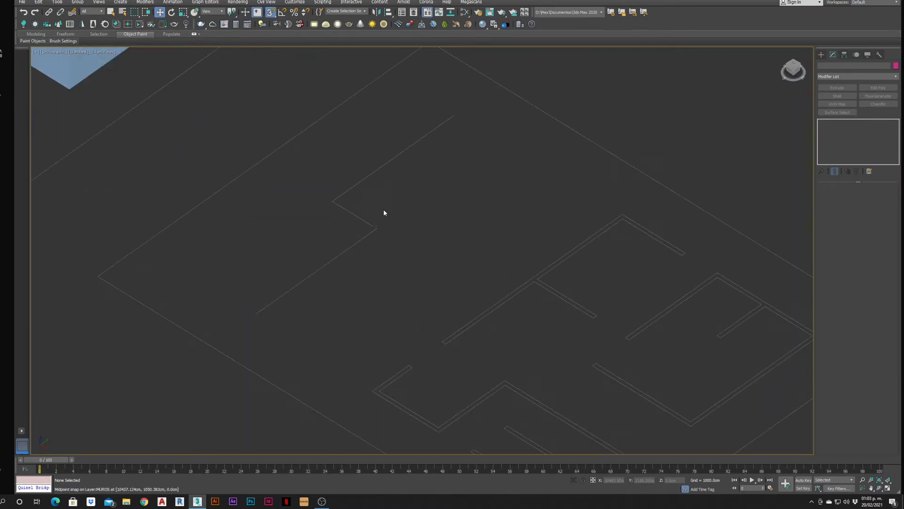
middle_drag(435, 230, 406, 202)
scroll(356, 199, down, 4)
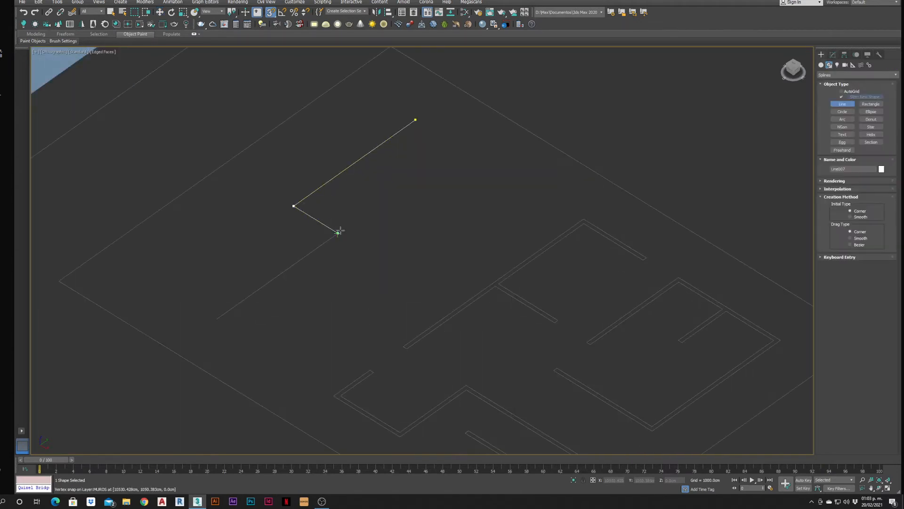
click(338, 232)
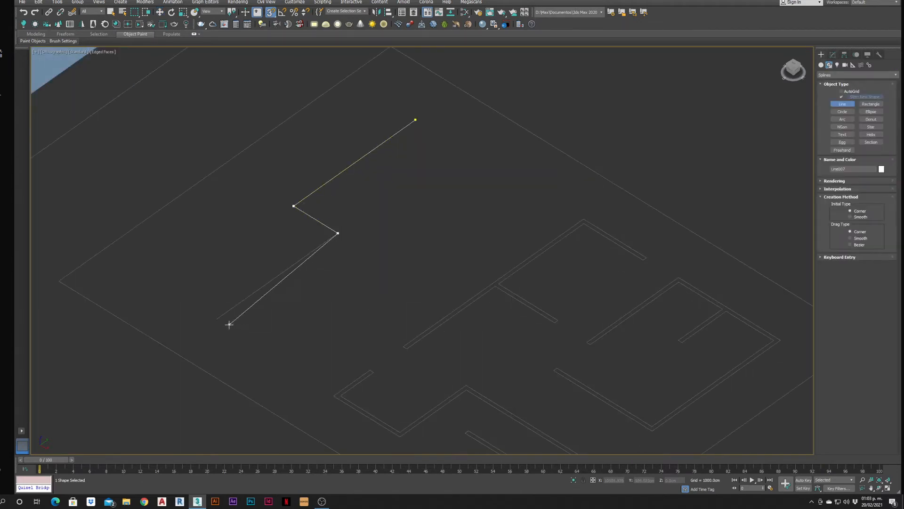
click(216, 319)
scroll(230, 301, down, 2)
right_click(223, 282)
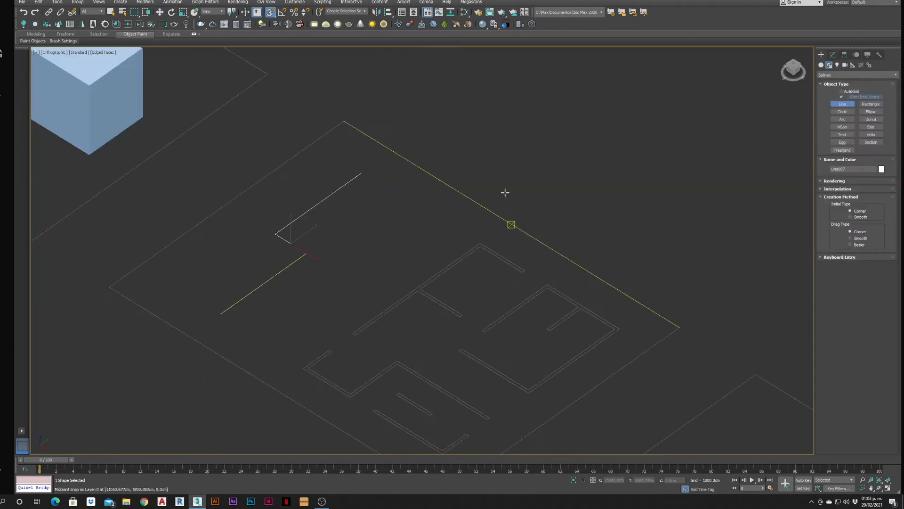
Apply an Extrude modifier to the stepped line with an Amount of 300 cm.
scroll(315, 274, up, 2)
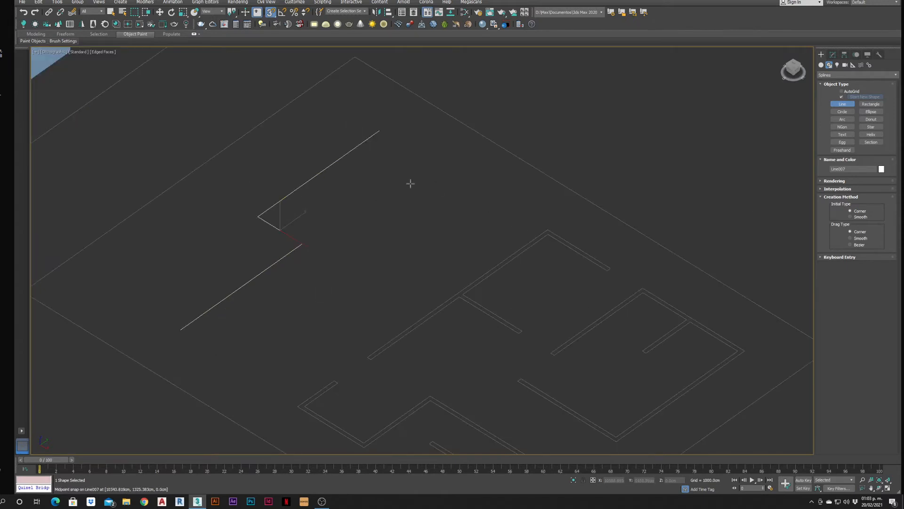
middle_drag(156, 105, 252, 148)
scroll(282, 165, down, 2)
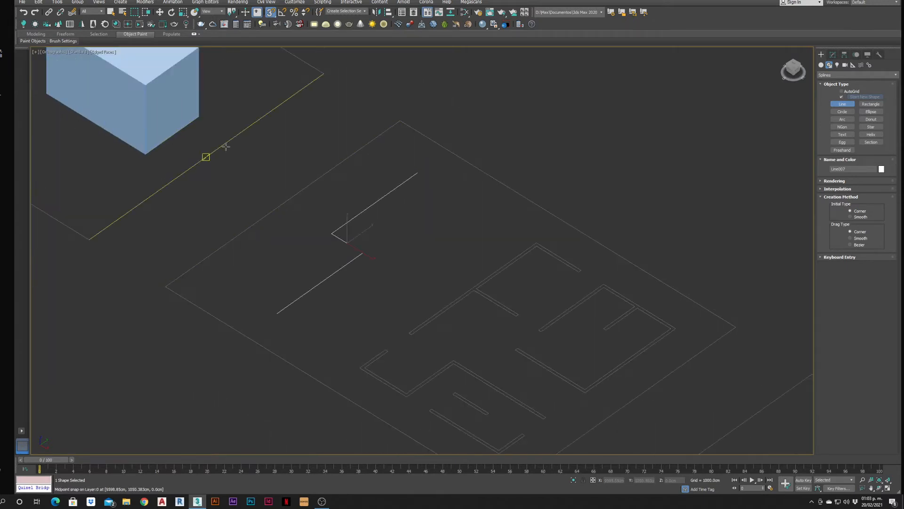
middle_drag(473, 265, 448, 217)
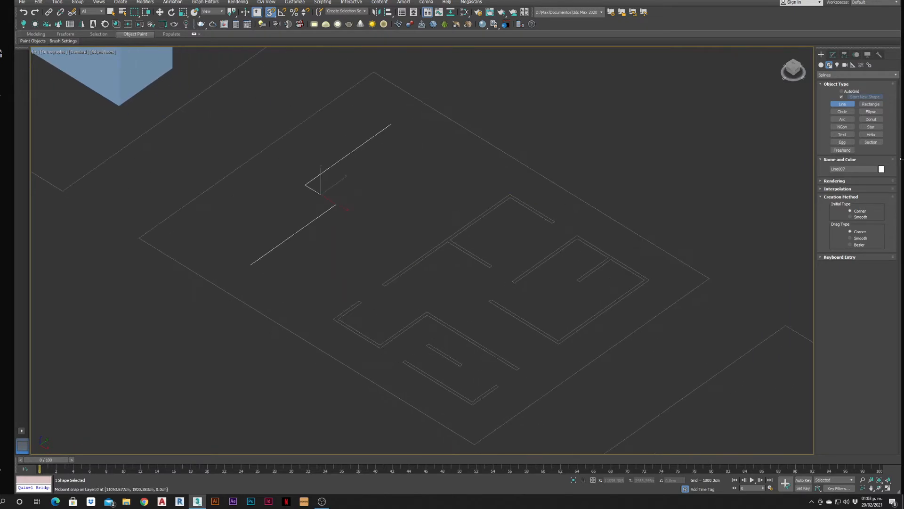
click(832, 54)
click(837, 87)
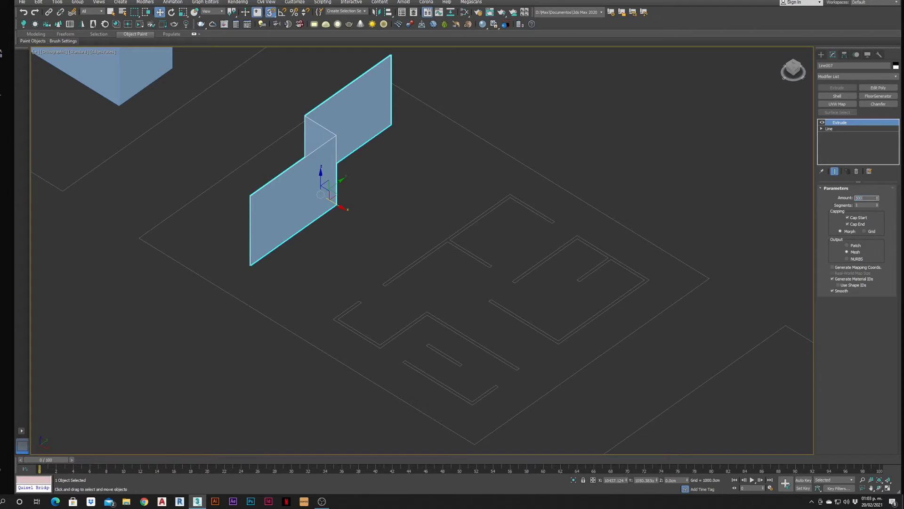
text(300)
key(Return)
Add a Shell modifier to the extruded stepped wall and show it from the top view.
middle_drag(468, 160, 515, 196)
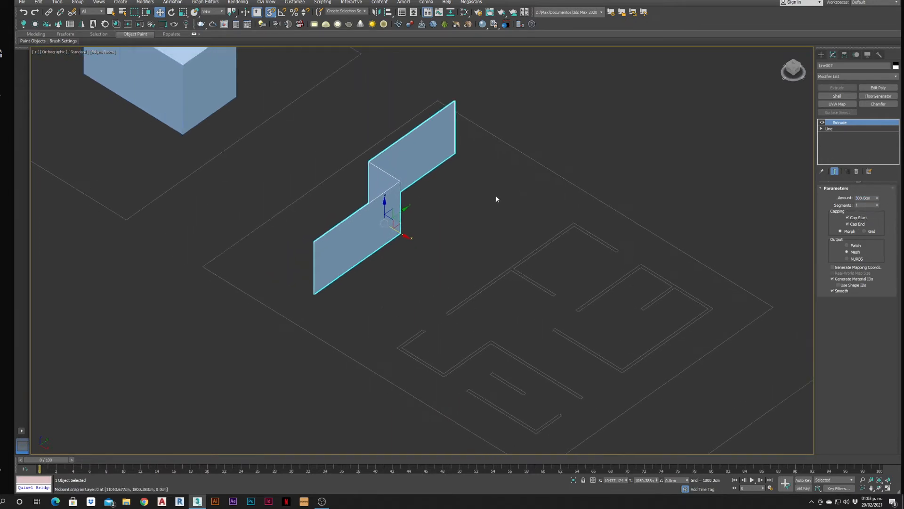
scroll(427, 220, up, 4)
middle_drag(385, 231, 405, 229)
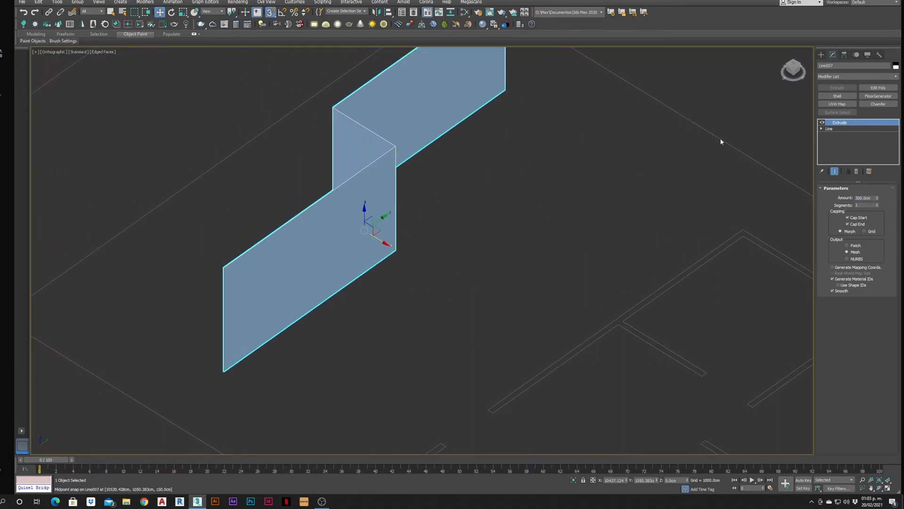
scroll(402, 234, down, 2)
key(t)
key(z)
scroll(467, 252, up, 2)
middle_drag(456, 244, 437, 216)
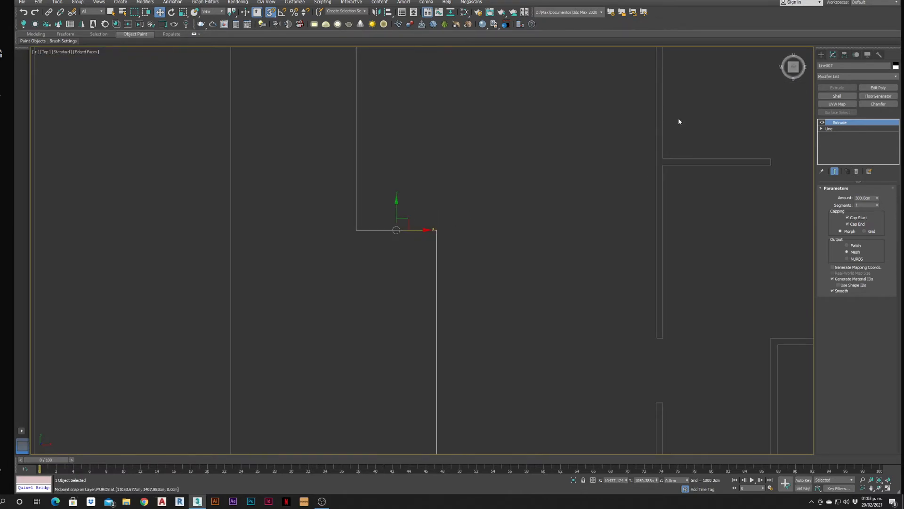
click(837, 96)
scroll(529, 213, down, 3)
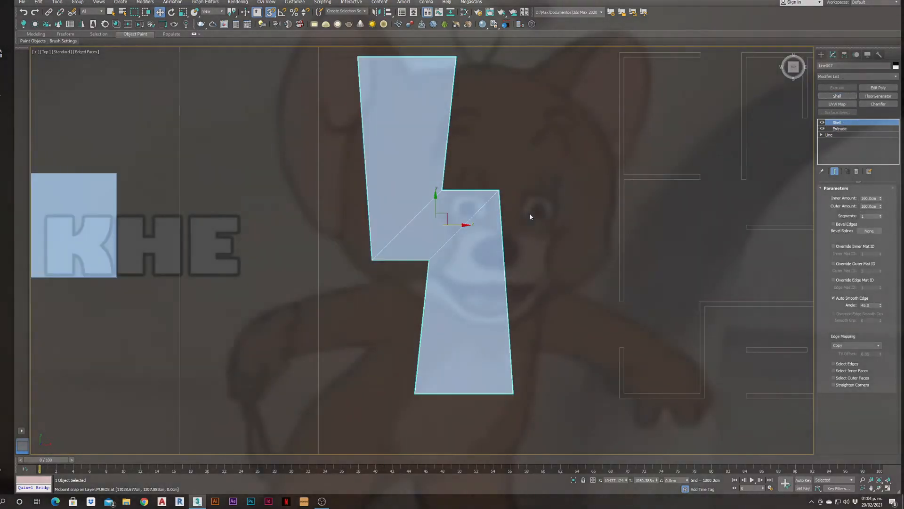
Set the stepped wall's Shell Inner and Outer Amounts to 7.5 cm.
middle_drag(547, 228, 529, 242)
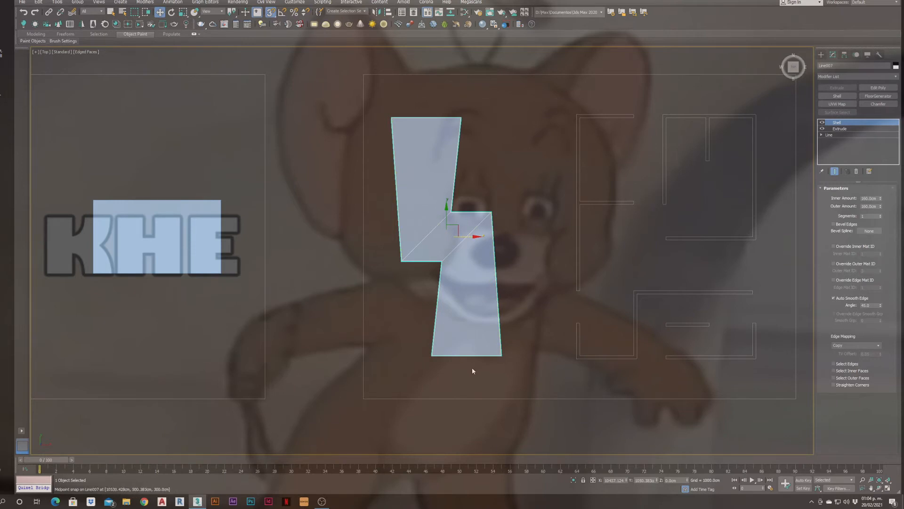
middle_drag(502, 234, 486, 232)
scroll(486, 232, up, 3)
scroll(535, 283, down, 2)
middle_drag(535, 283, 493, 268)
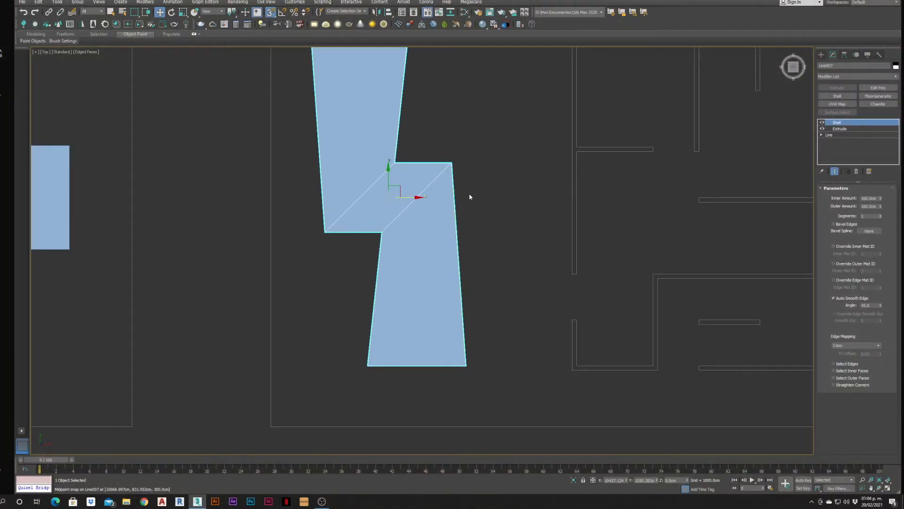
middle_drag(469, 196, 445, 208)
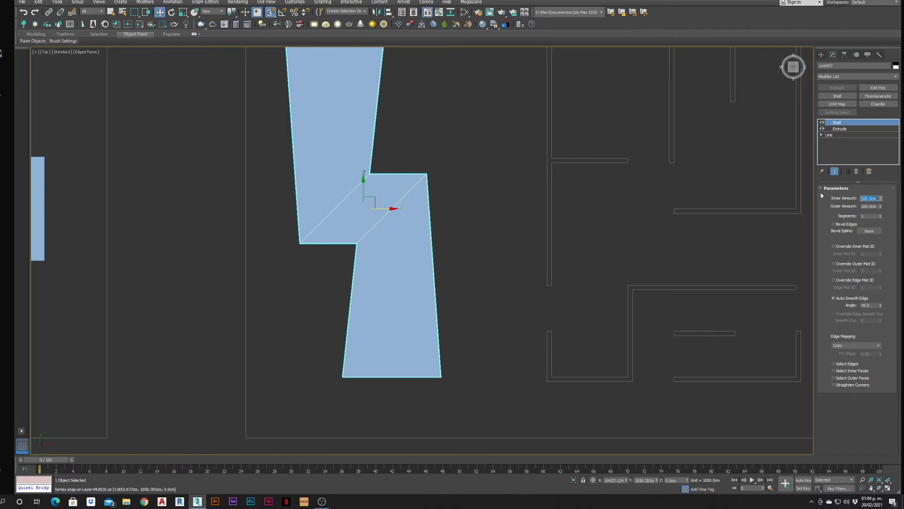
text(7.5)
key(Tab)
text(75)
key(Return)
text(5)
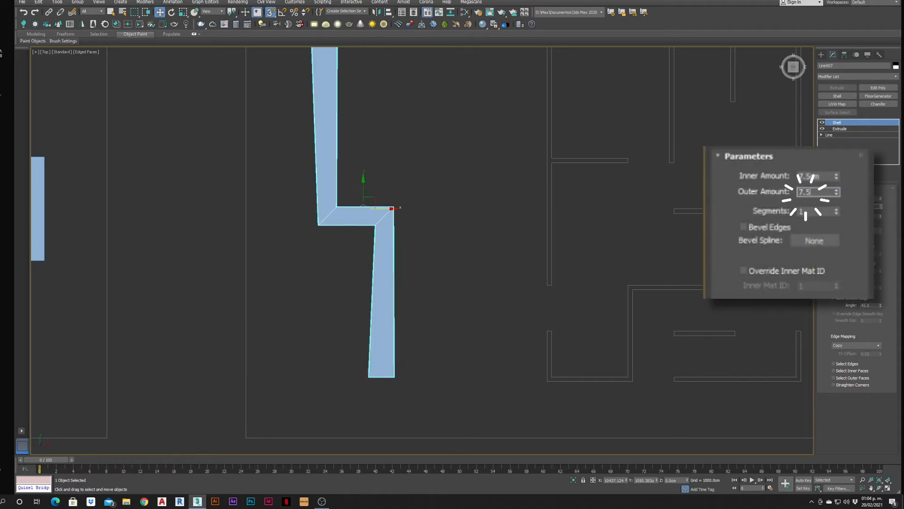
key(Return)
Examine the stepped wall's thickness along its segments, corners and ends from above.
scroll(422, 332, up, 3)
scroll(426, 260, down, 2)
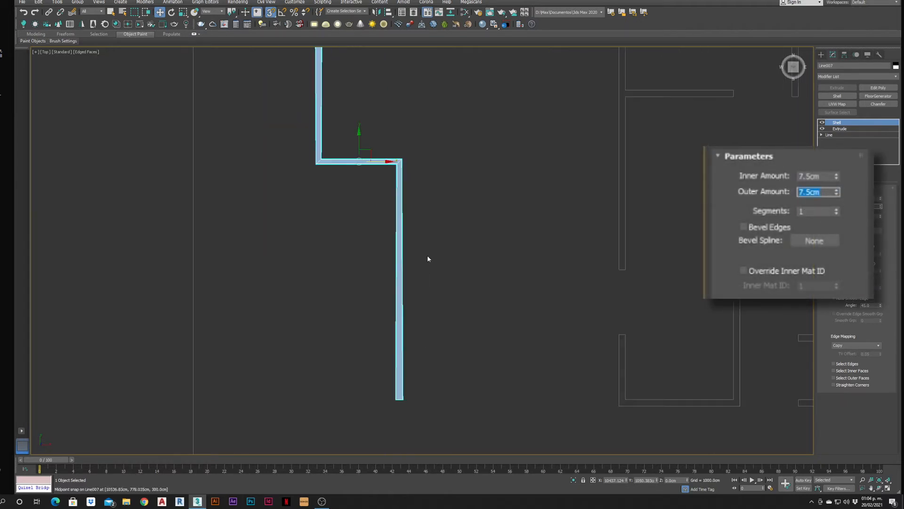
scroll(387, 225, up, 3)
middle_drag(385, 200, 395, 250)
scroll(396, 250, down, 2)
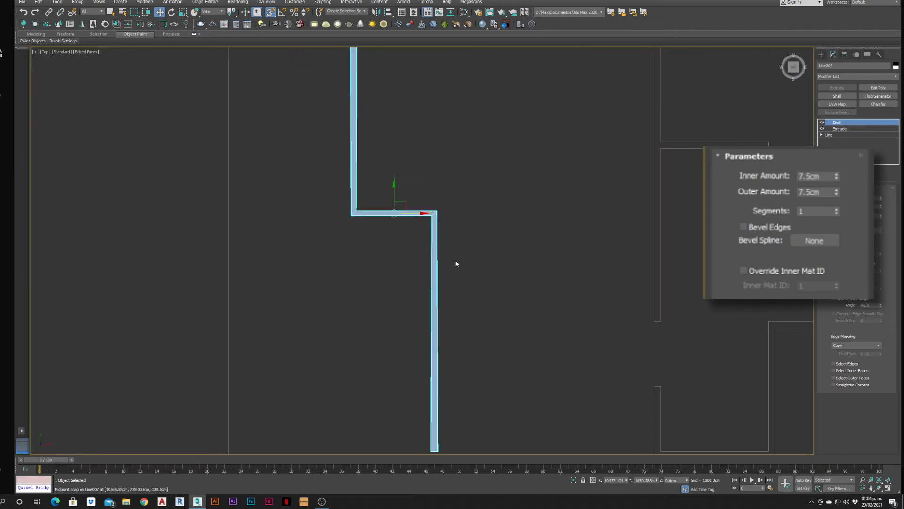
middle_drag(426, 361, 430, 318)
middle_drag(430, 170, 439, 230)
middle_drag(396, 164, 414, 269)
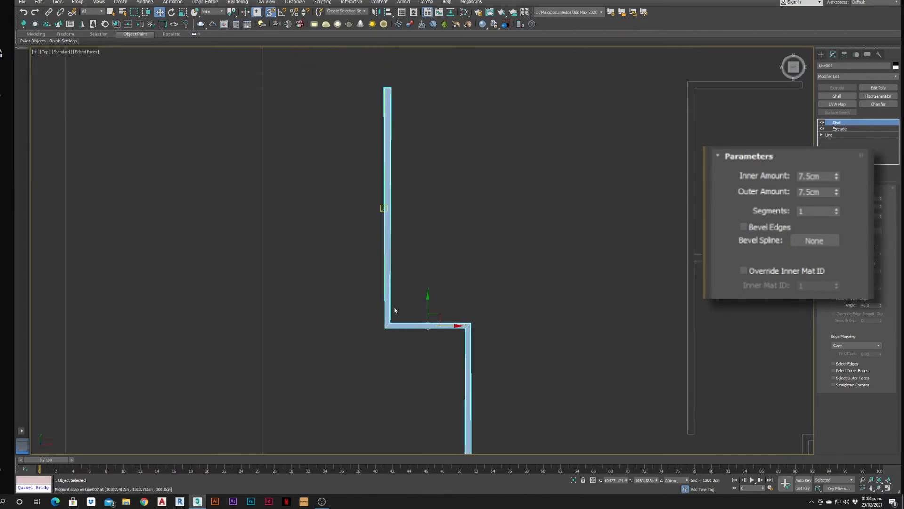
middle_drag(456, 230, 436, 197)
scroll(378, 300, up, 1)
scroll(387, 284, down, 2)
middle_drag(491, 293, 448, 207)
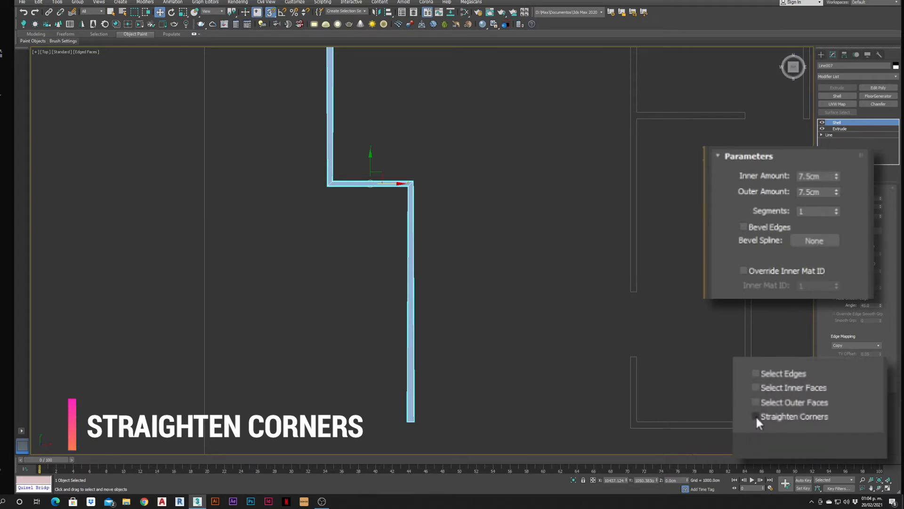
Enable Straighten Corners on the wall's Shell and set its Inner and Outer Amounts to 15 cm.
click(751, 416)
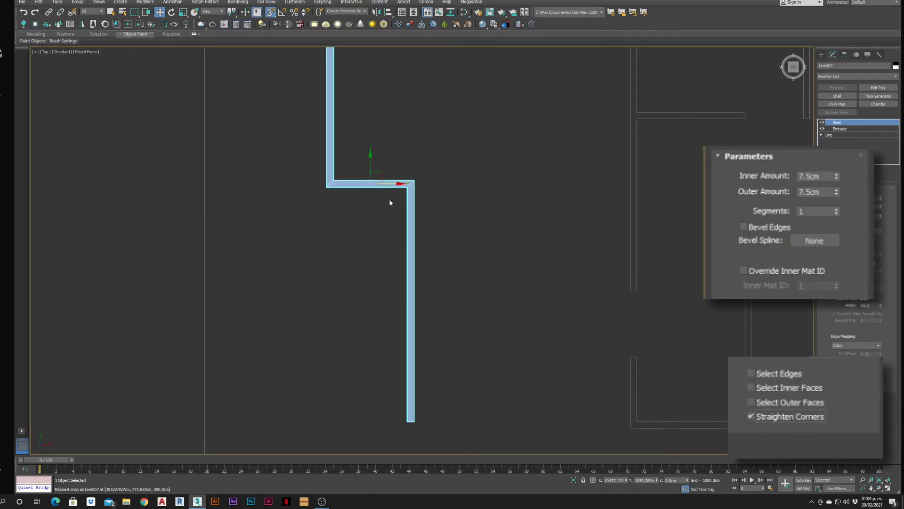
middle_drag(446, 204, 460, 247)
click(822, 178)
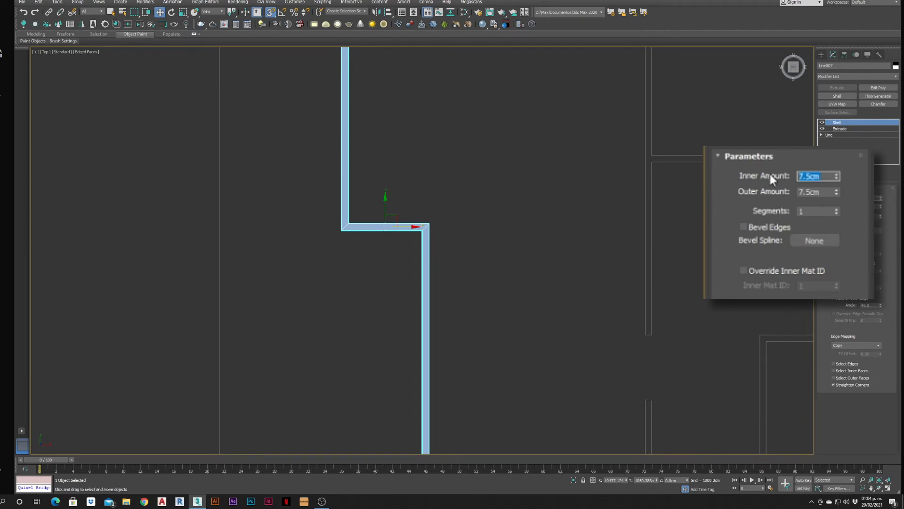
text(15)
key(Tab)
text(15)
key(Return)
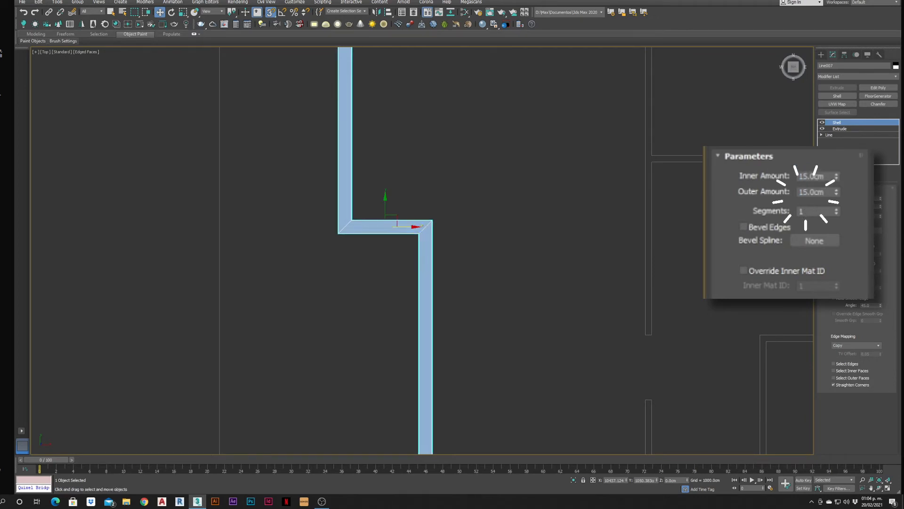
Toggle Straighten Corners on the stepped wall's Shell to compare both states, leaving it turned off.
scroll(531, 226, down, 2)
middle_drag(485, 191, 377, 137)
scroll(407, 134, up, 2)
scroll(386, 280, down, 2)
middle_drag(418, 293, 358, 194)
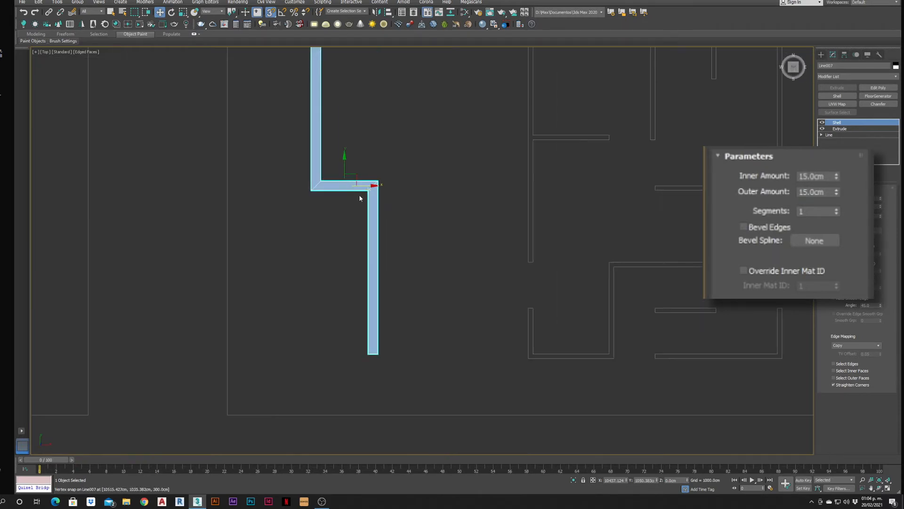
click(834, 385)
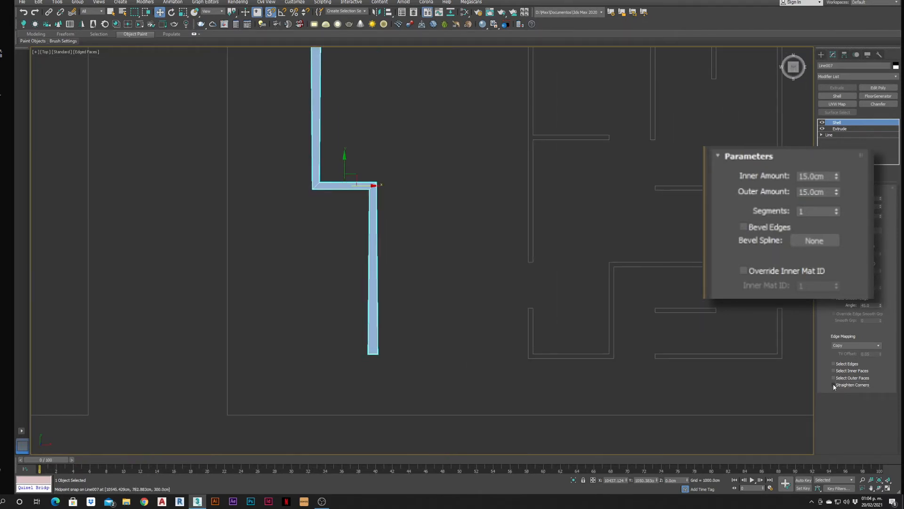
click(834, 385)
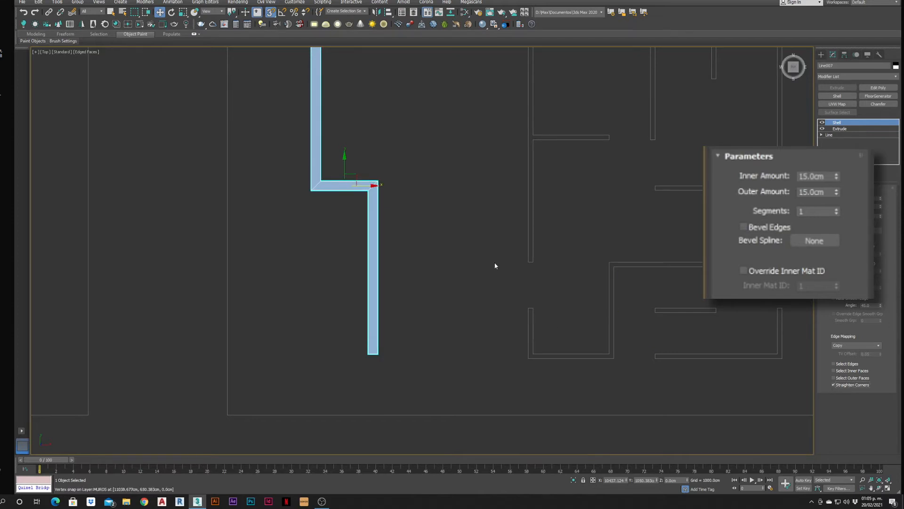
click(834, 385)
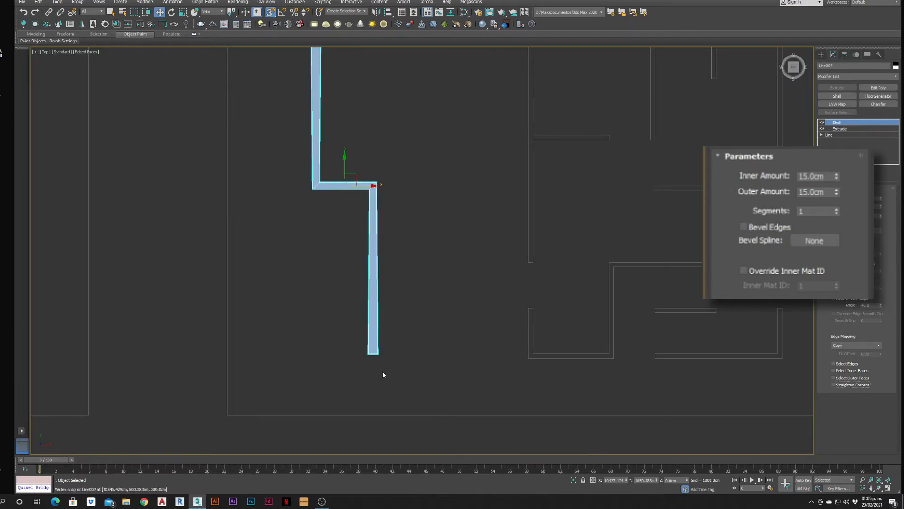
Examine the stepped wall's thickness at its lower end and around its corners with Straighten Corners off.
scroll(368, 360, up, 3)
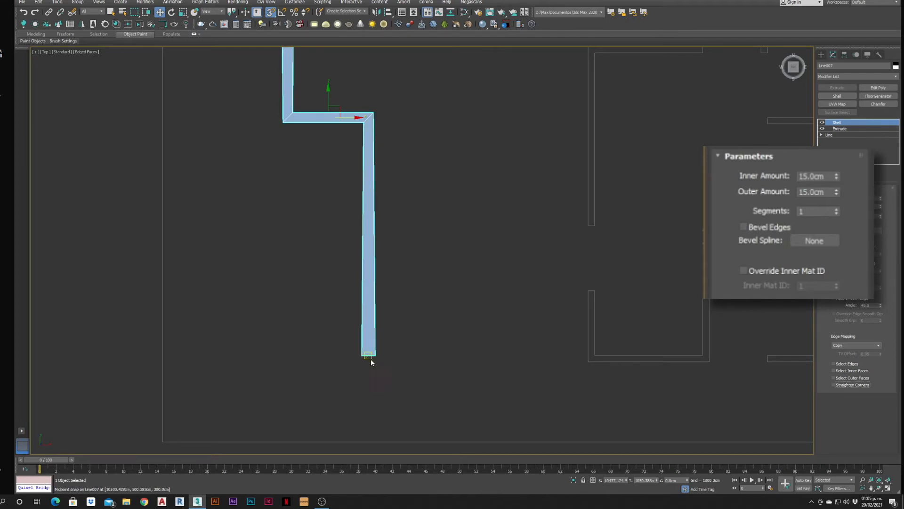
scroll(365, 359, up, 2)
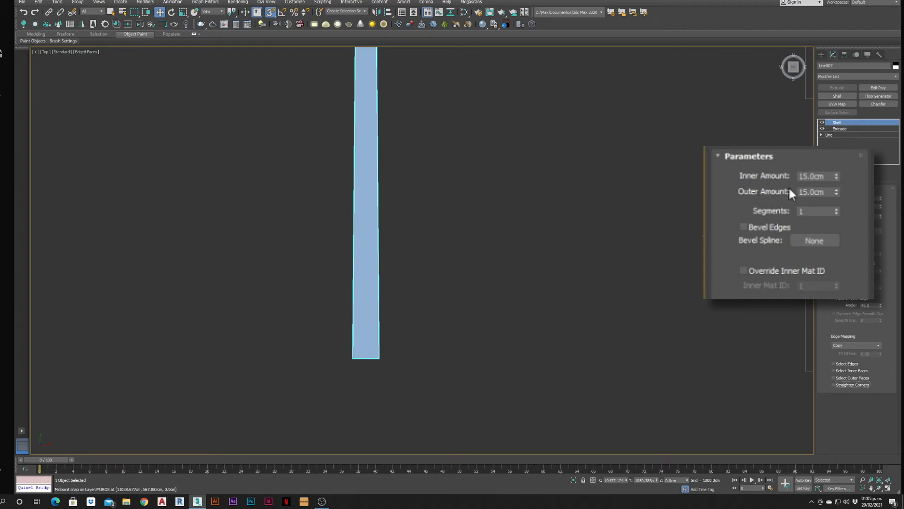
middle_drag(433, 192, 477, 338)
middle_drag(494, 113, 510, 207)
scroll(508, 206, down, 2)
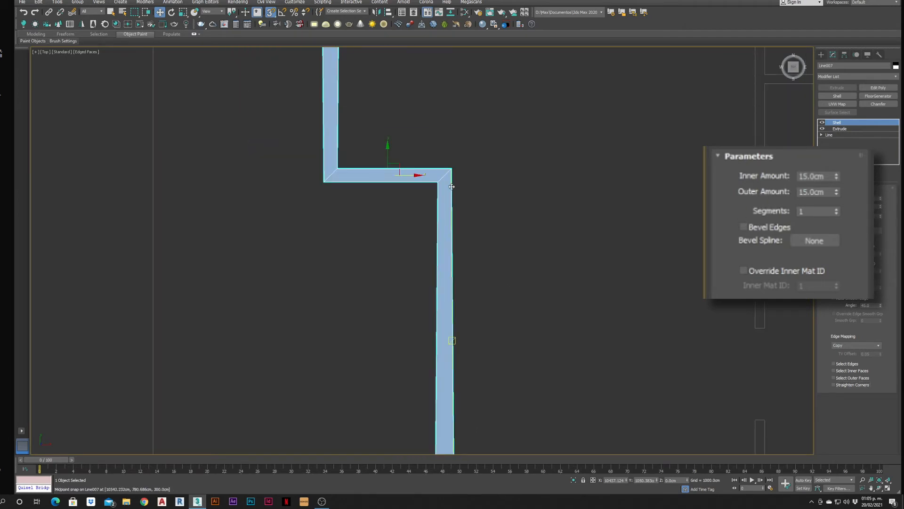
scroll(452, 186, up, 2)
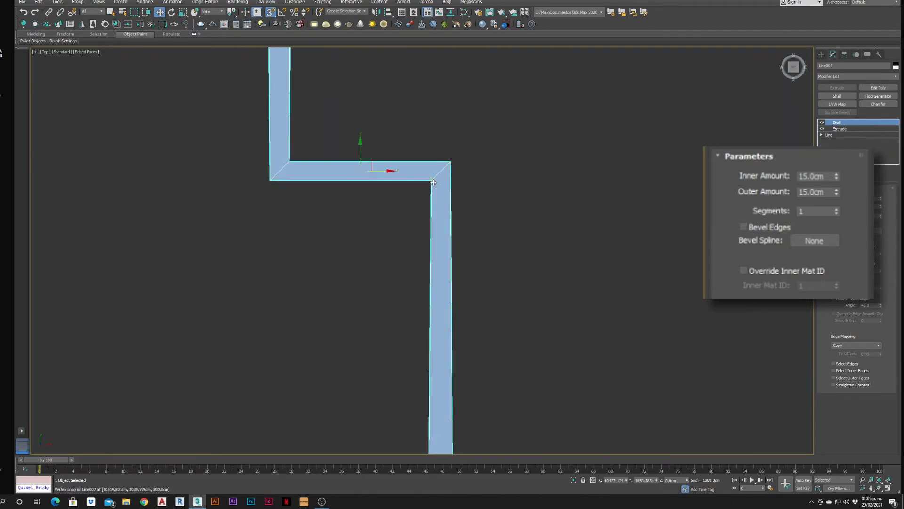
scroll(433, 182, up, 2)
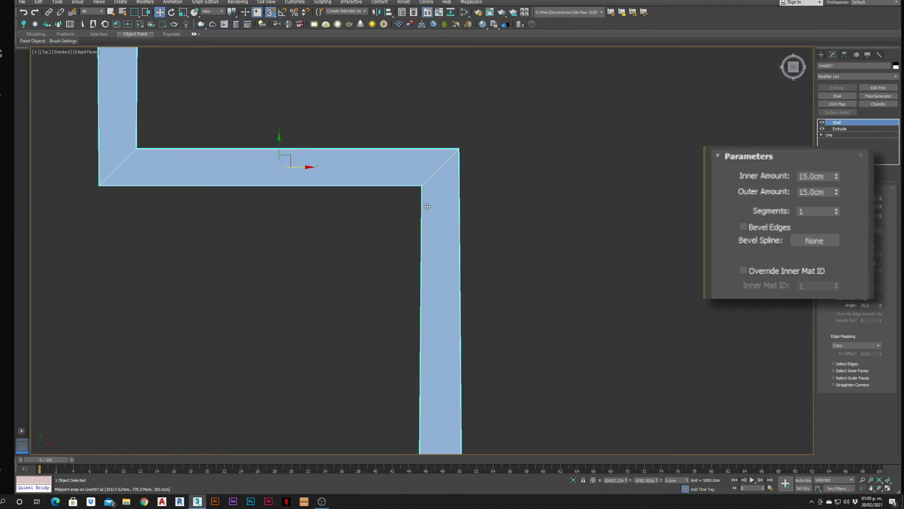
scroll(427, 205, down, 2)
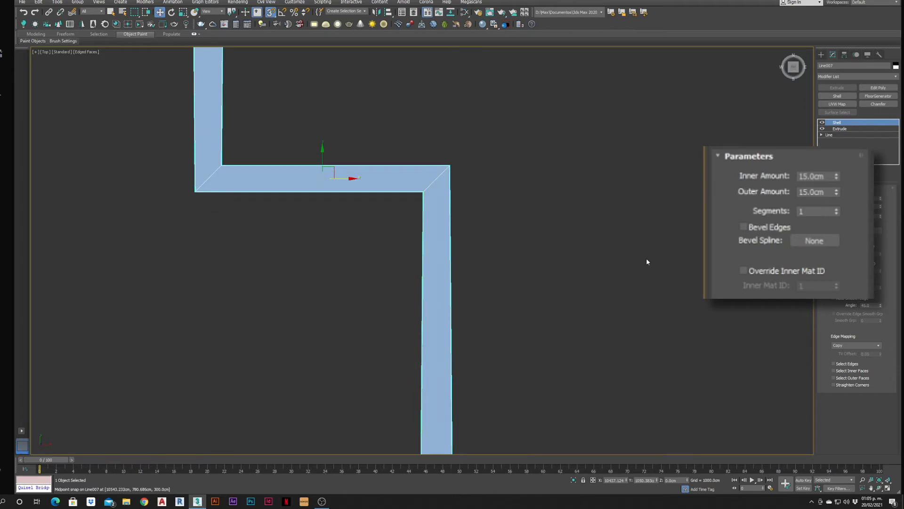
Turn Straighten Corners back on in the stepped wall's Shell modifier.
click(834, 384)
scroll(538, 240, down, 4)
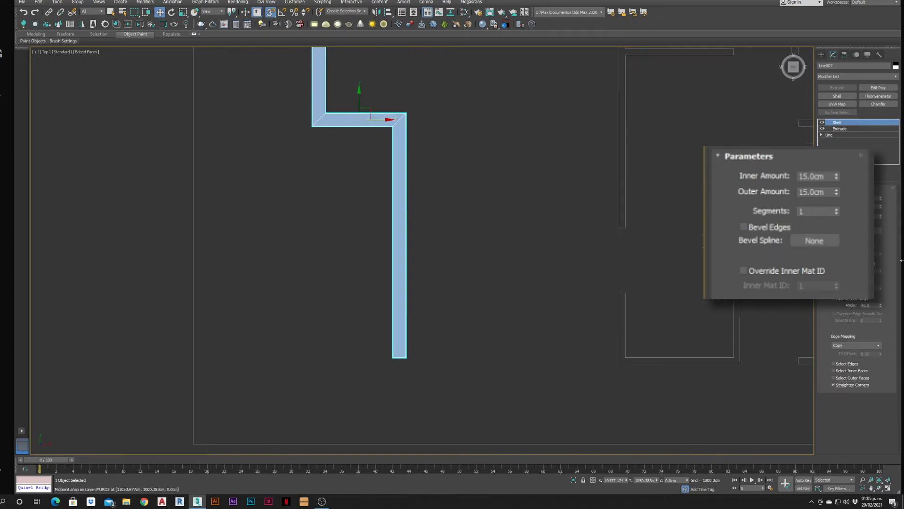
scroll(472, 253, down, 3)
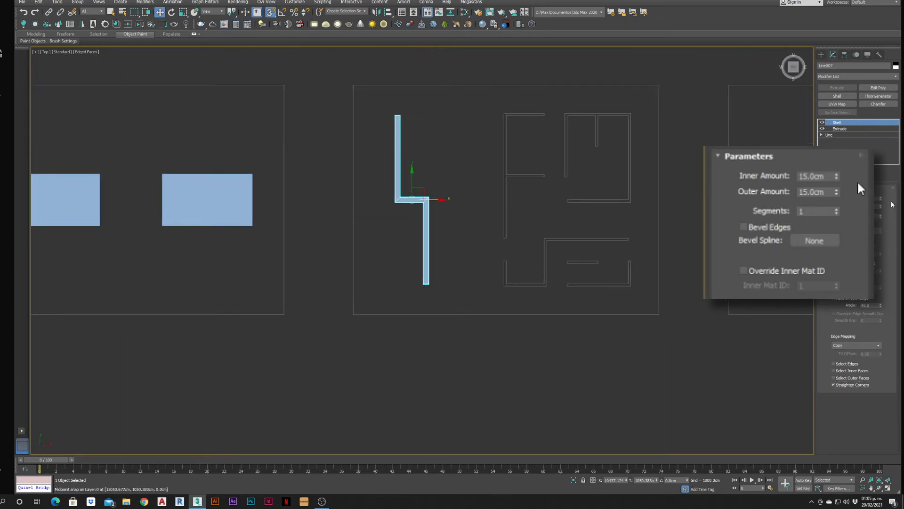
double_click(830, 176)
scroll(456, 201, up, 4)
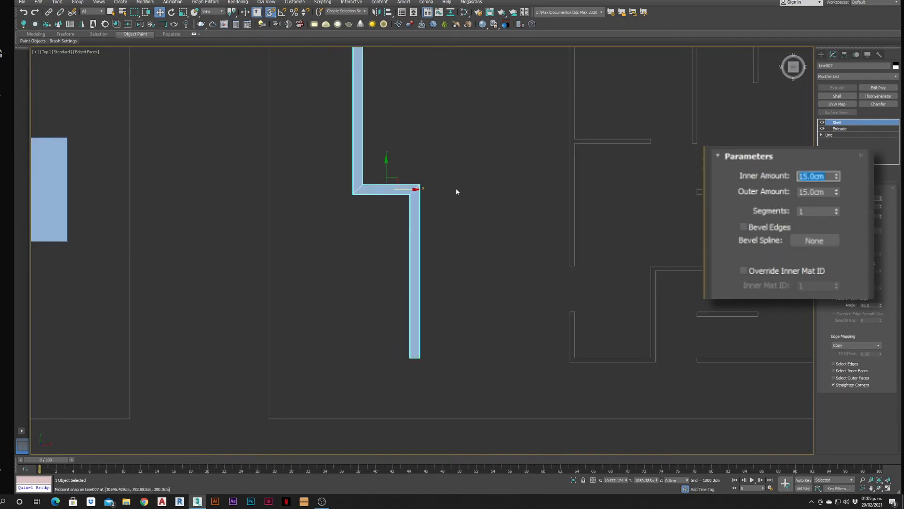
middle_drag(600, 205, 509, 192)
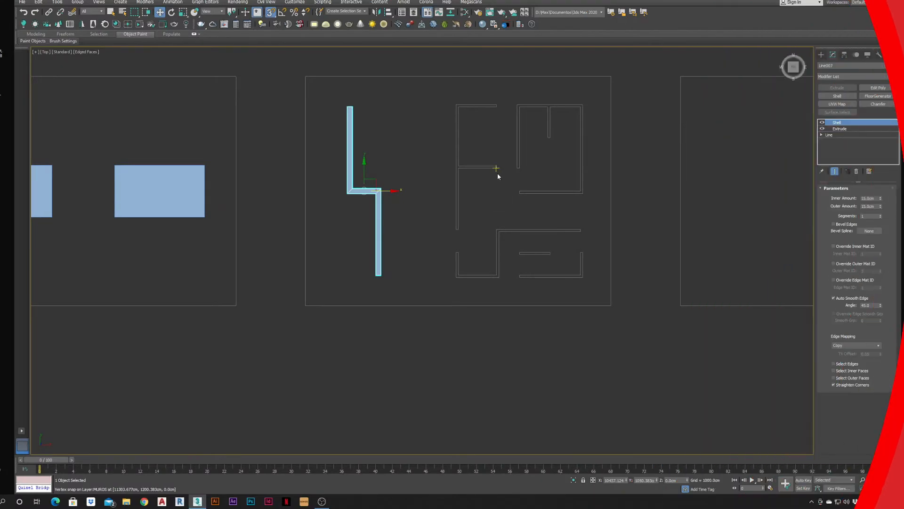
Start a Line spline at the open end of the upper-left room's top wall and trace to its outer corner.
middle_drag(497, 173, 440, 242)
scroll(441, 243, up, 3)
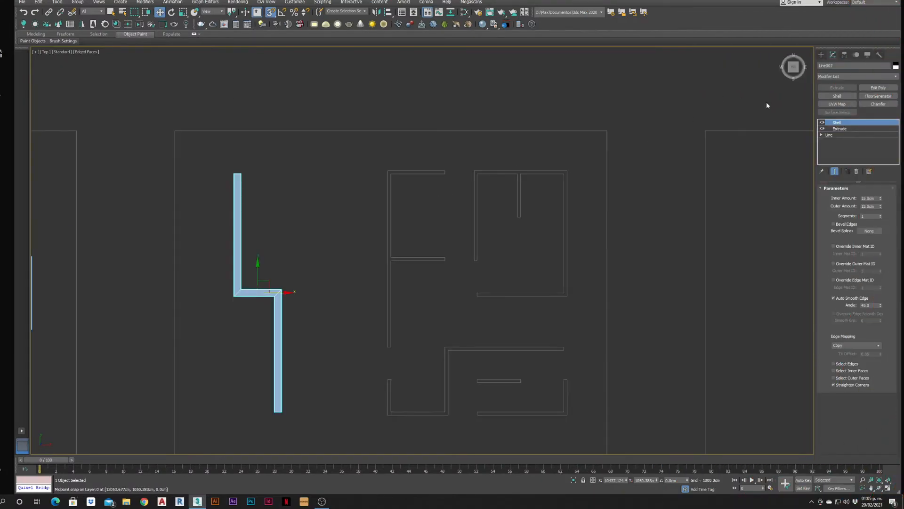
middle_drag(548, 322, 489, 295)
middle_drag(416, 309, 417, 317)
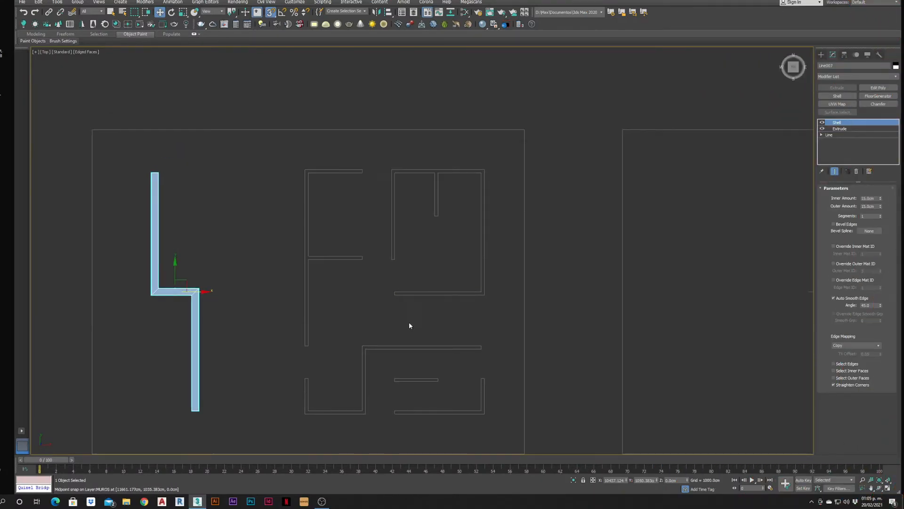
middle_drag(375, 274, 347, 243)
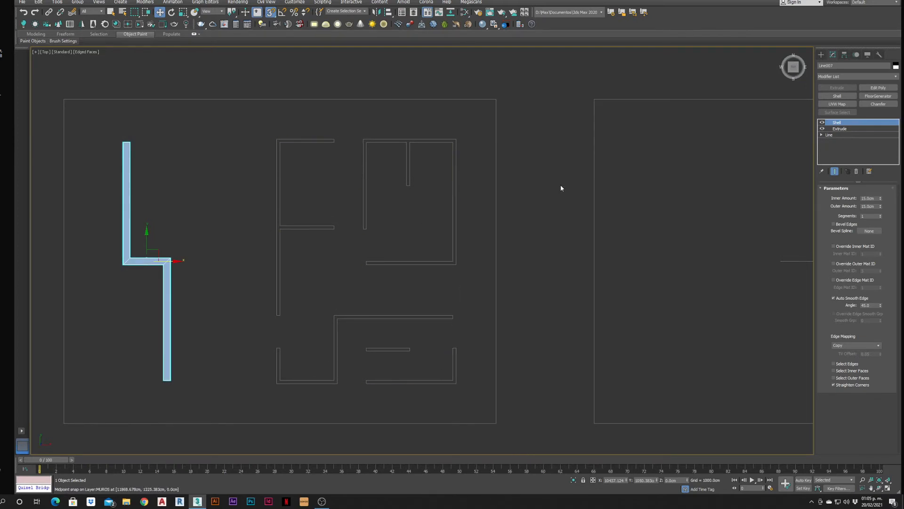
click(821, 55)
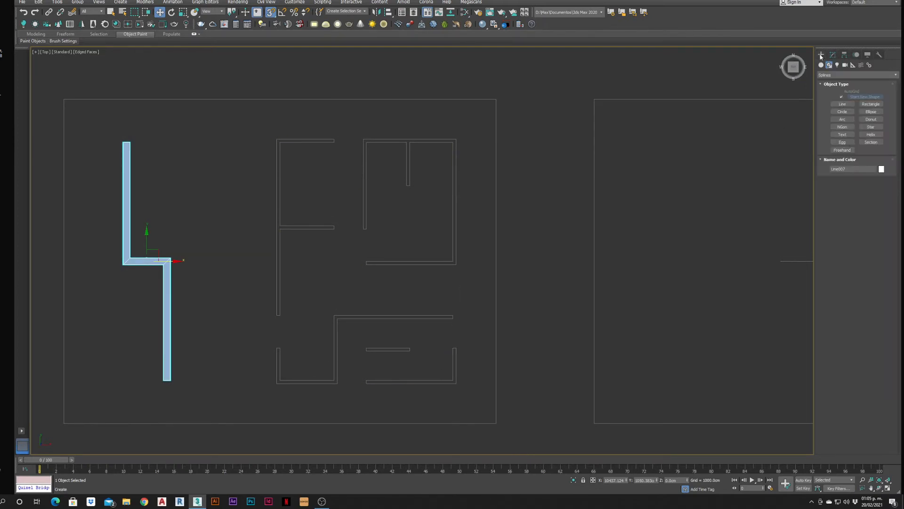
click(842, 105)
scroll(332, 142, up, 4)
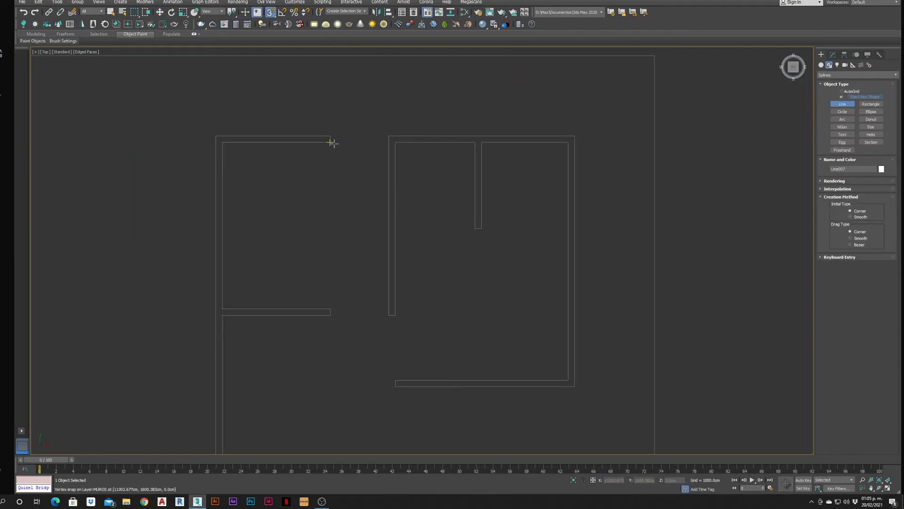
middle_drag(330, 161, 359, 171)
click(359, 151)
click(359, 145)
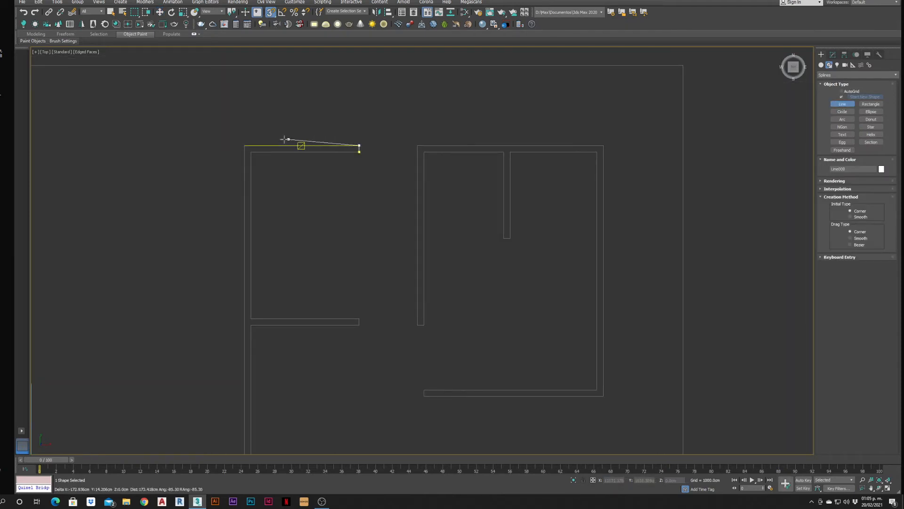
click(244, 146)
Trace the rest of the upper-left wall outline, including its interior partition, and close the spline.
scroll(271, 278, down, 5)
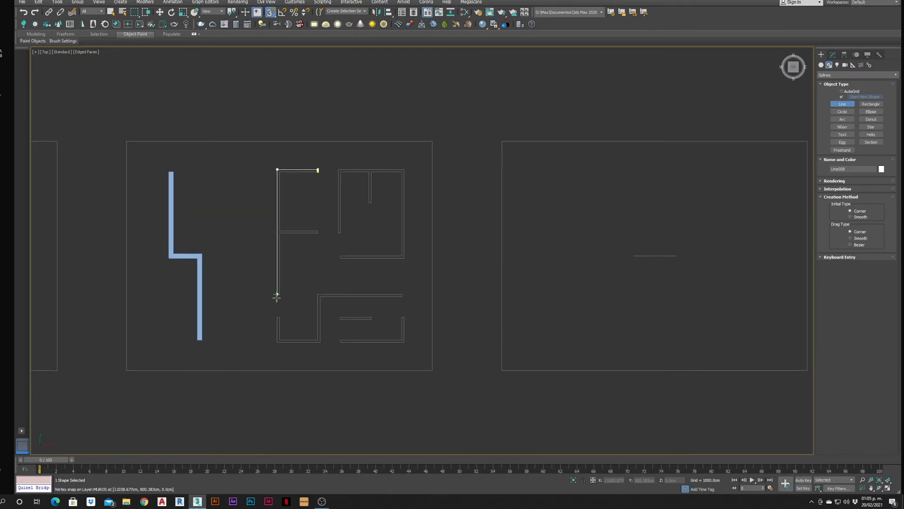
scroll(275, 294, up, 5)
click(274, 292)
click(276, 170)
click(353, 170)
middle_drag(280, 66, 287, 140)
click(360, 121)
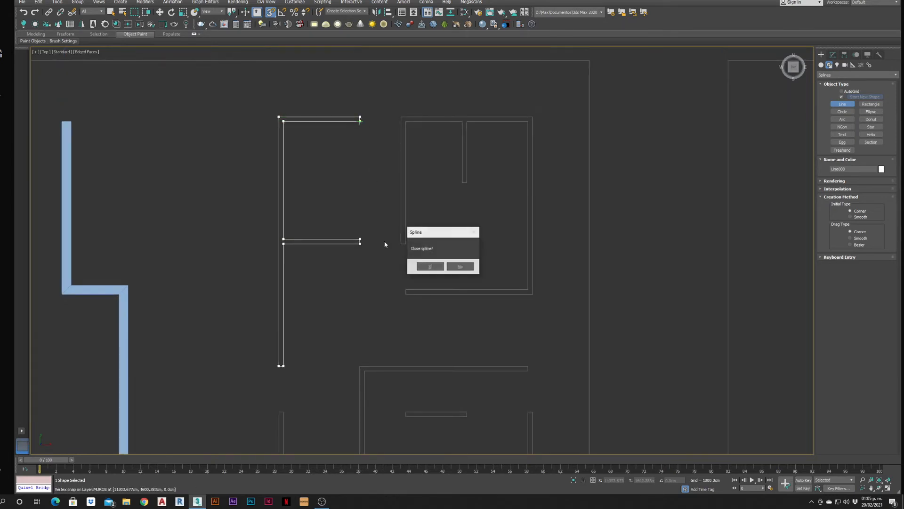
click(430, 267)
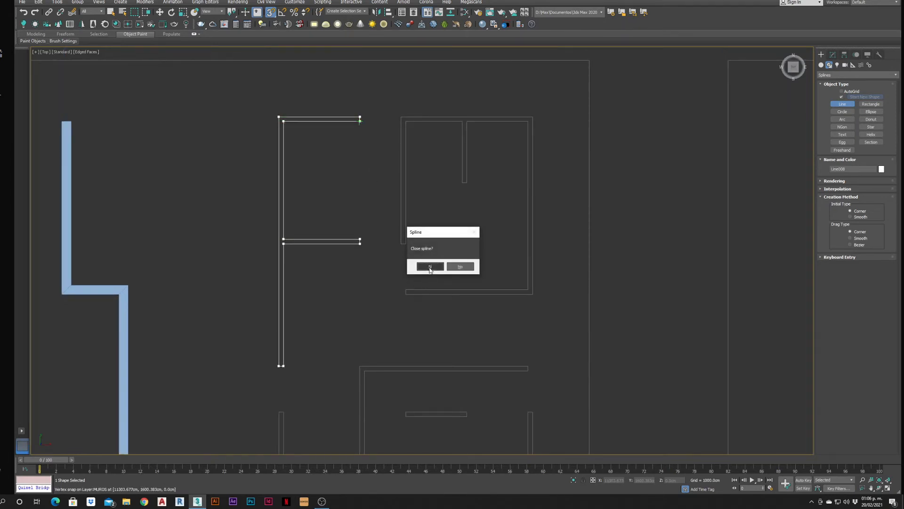
Turn off Start New Shape and trace the upper-right room's wall outline up to its interior partition, within the same shape.
click(841, 97)
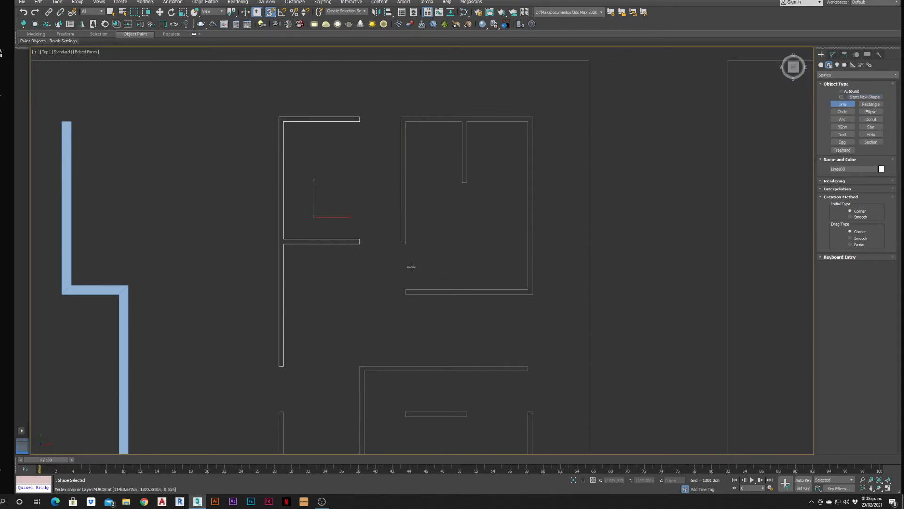
click(406, 244)
click(401, 244)
click(401, 116)
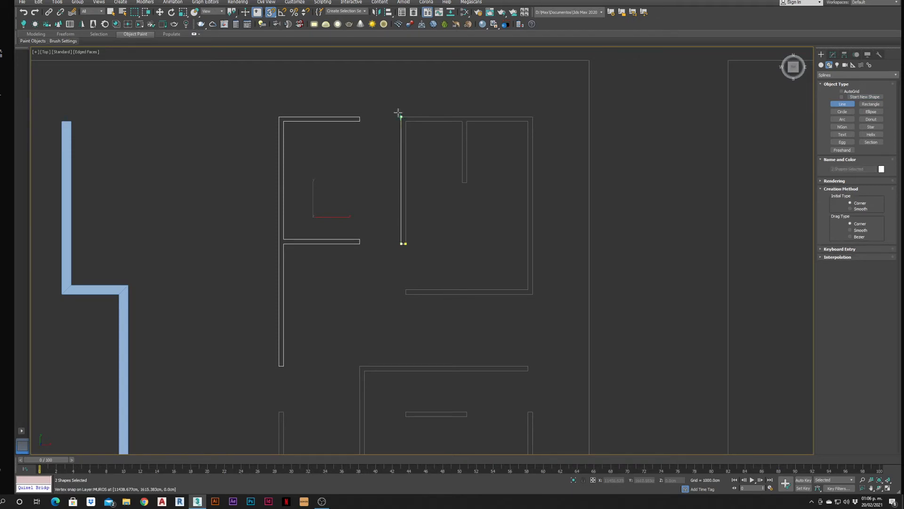
click(533, 117)
click(532, 294)
click(405, 294)
click(406, 290)
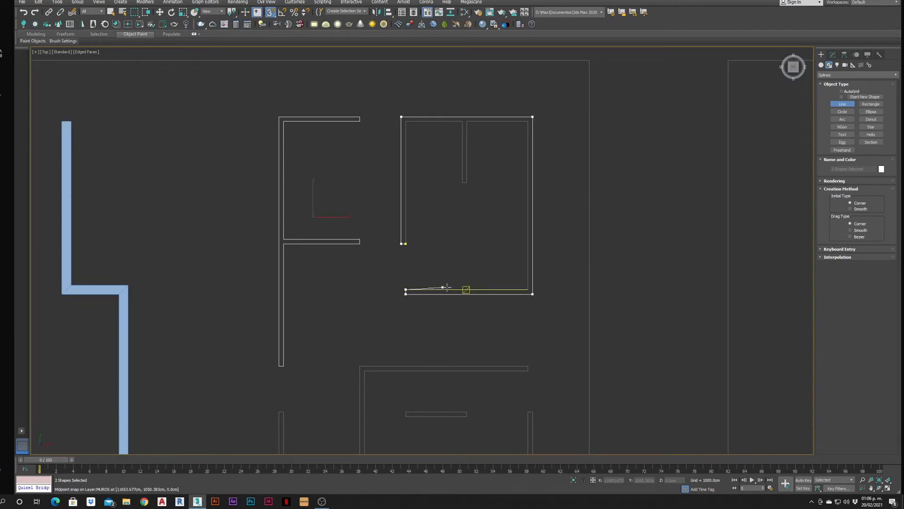
click(529, 289)
click(528, 121)
click(466, 121)
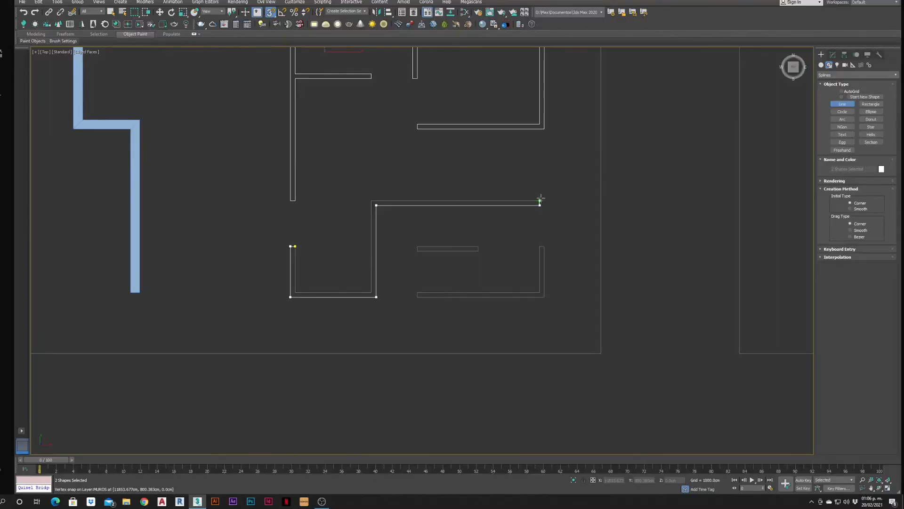
Trace the remaining outline of the lower-left stepped wall from its far end and close the spline.
click(540, 204)
click(540, 201)
click(371, 201)
click(372, 292)
click(295, 292)
click(295, 246)
click(430, 266)
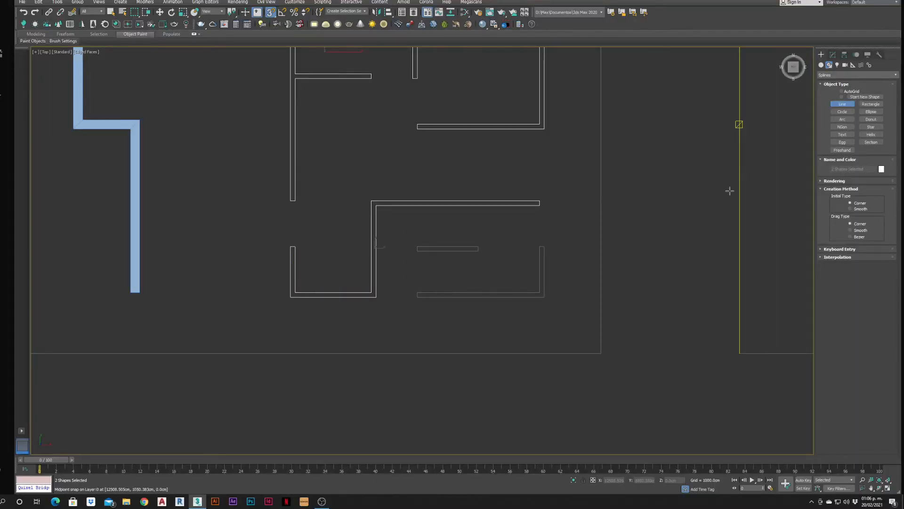
Draw a 15 by 200 cm Rectangle over the short isolated wall in the lower-right area, within the same shape.
middle_drag(492, 249, 425, 269)
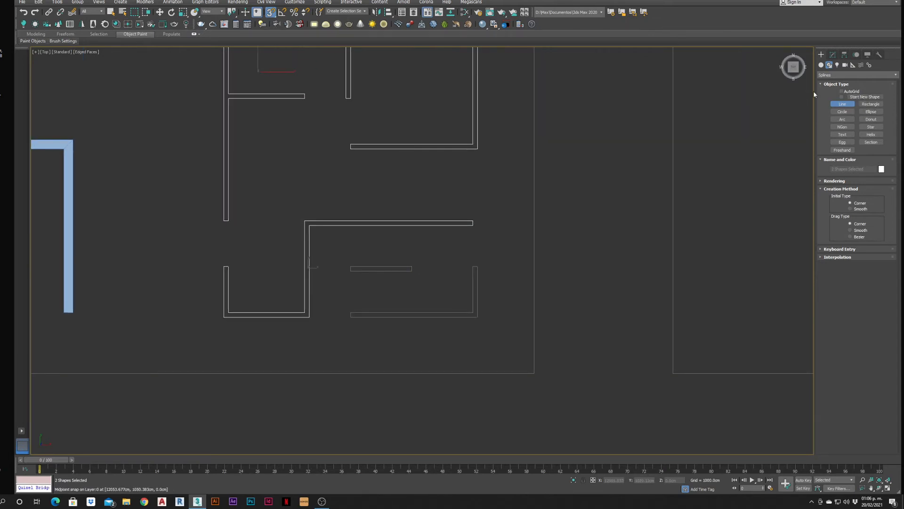
click(871, 104)
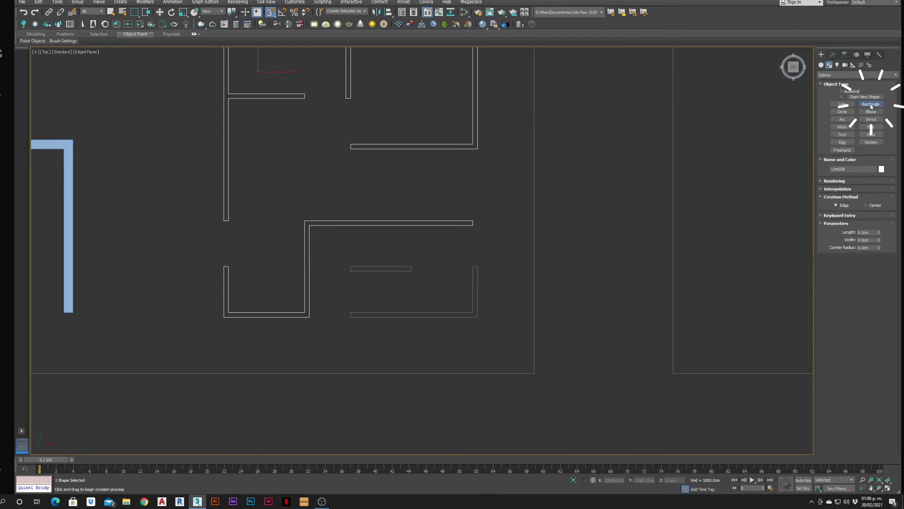
scroll(351, 268, up, 3)
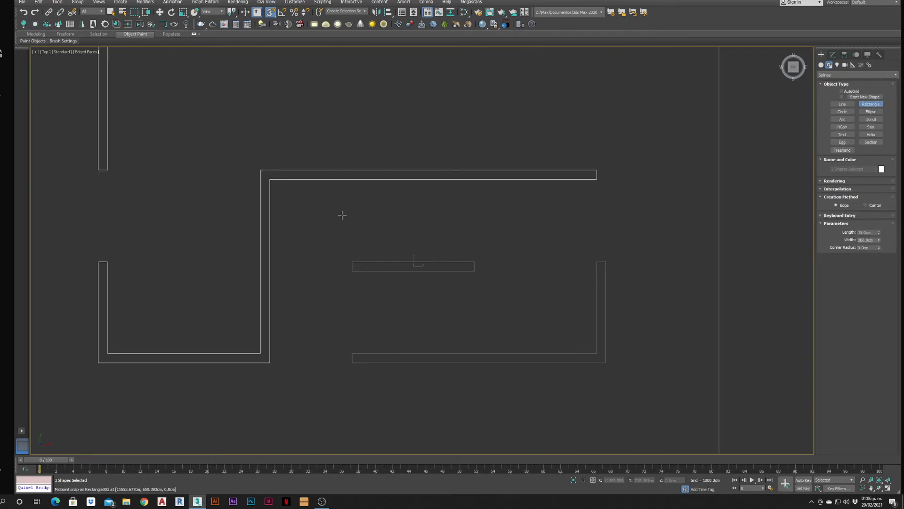
scroll(332, 221, down, 3)
middle_drag(351, 198, 375, 243)
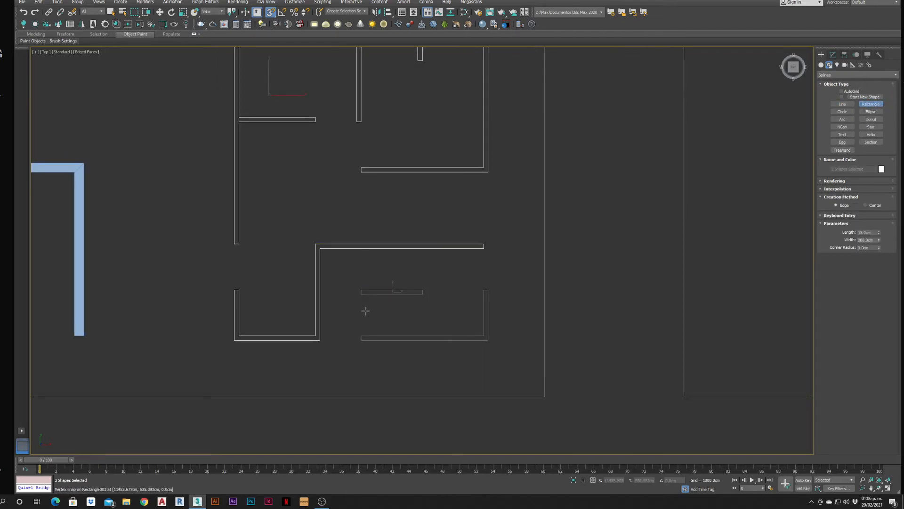
Trace the L-shaped wall in the plan's lower-right corner with the Line tool and close its spline.
click(851, 104)
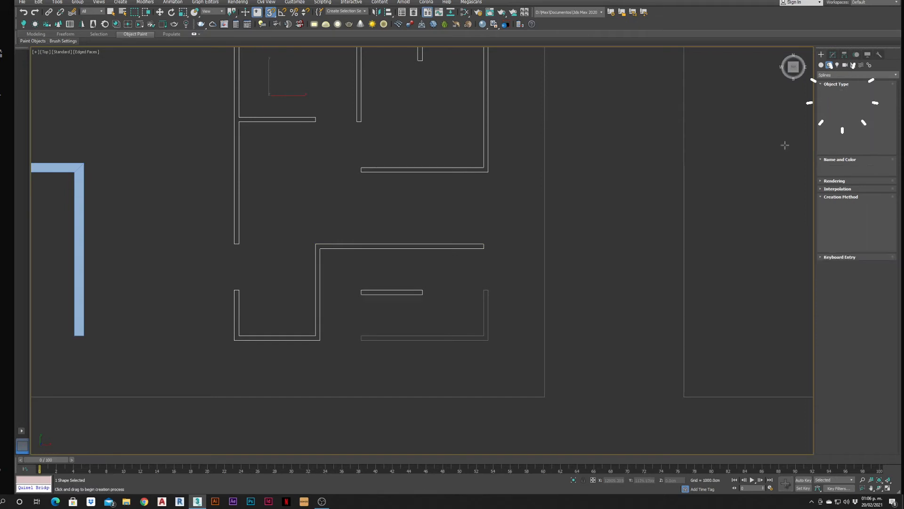
click(361, 335)
click(484, 335)
click(483, 290)
click(489, 340)
click(361, 340)
scroll(361, 339, up, 3)
click(361, 335)
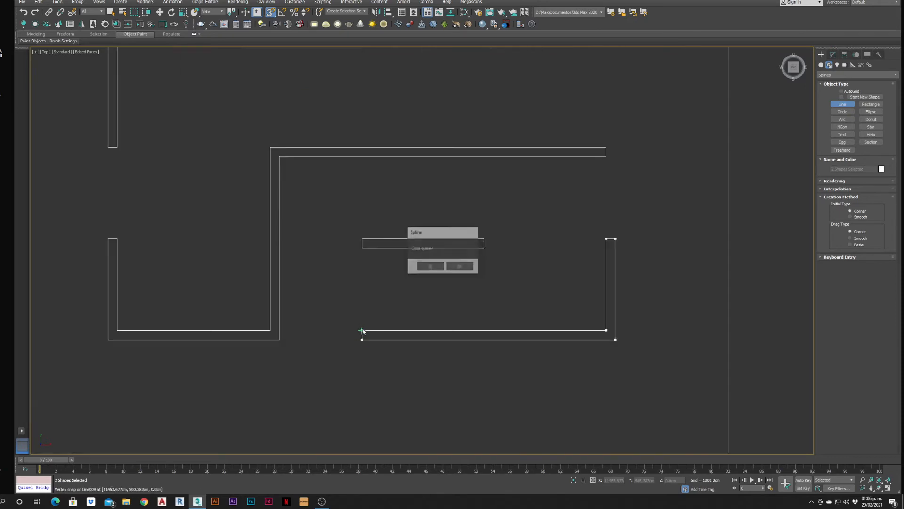
click(426, 267)
scroll(423, 254, down, 3)
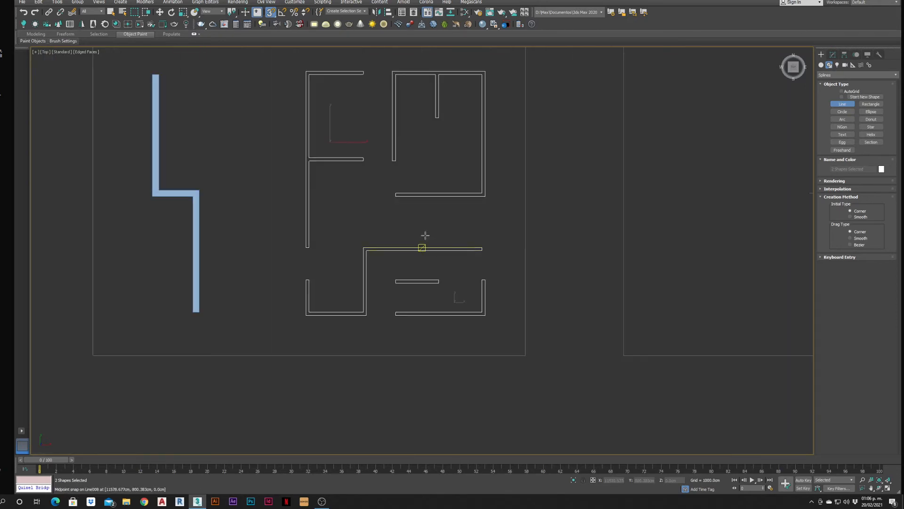
Extrude the combined wall outline shape by 300 cm and deselect it after checking the raised walls.
key(w)
drag(352, 142, 407, 177)
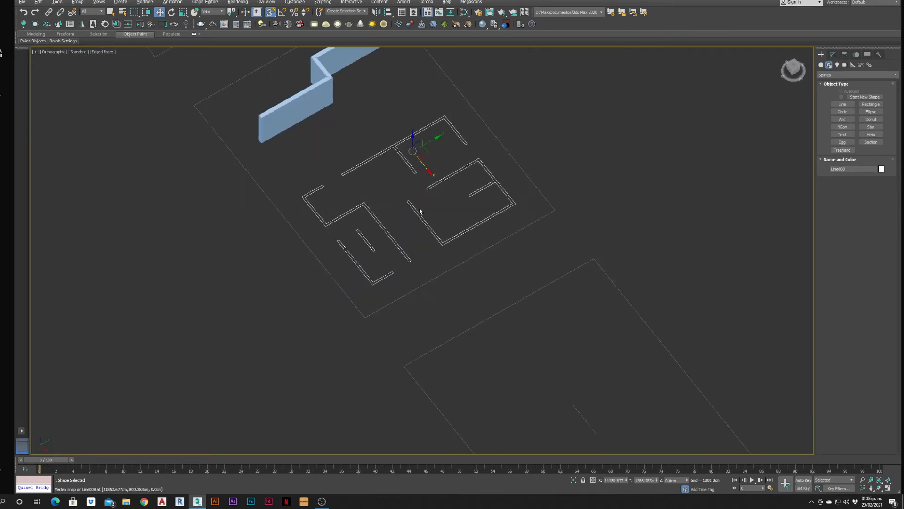
scroll(395, 219, up, 5)
alt+middle_drag(398, 219, 414, 244)
click(833, 54)
click(837, 87)
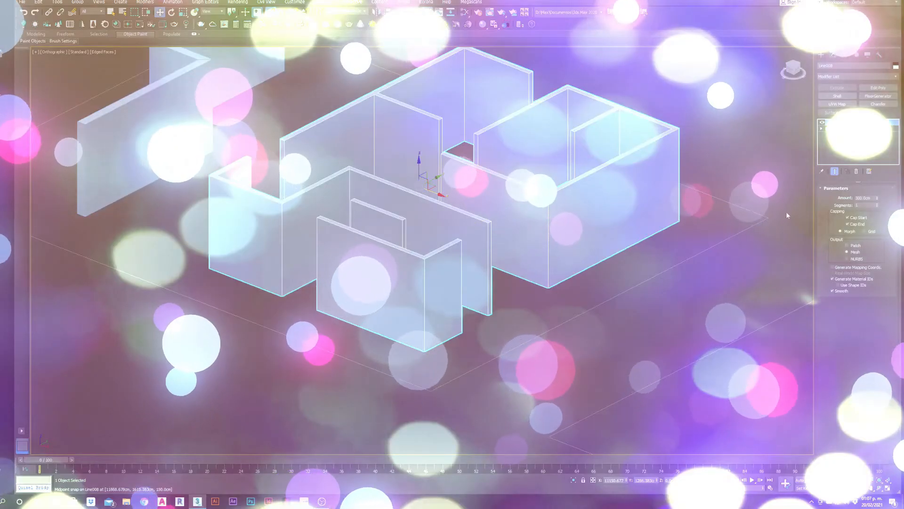
scroll(407, 265, down, 3)
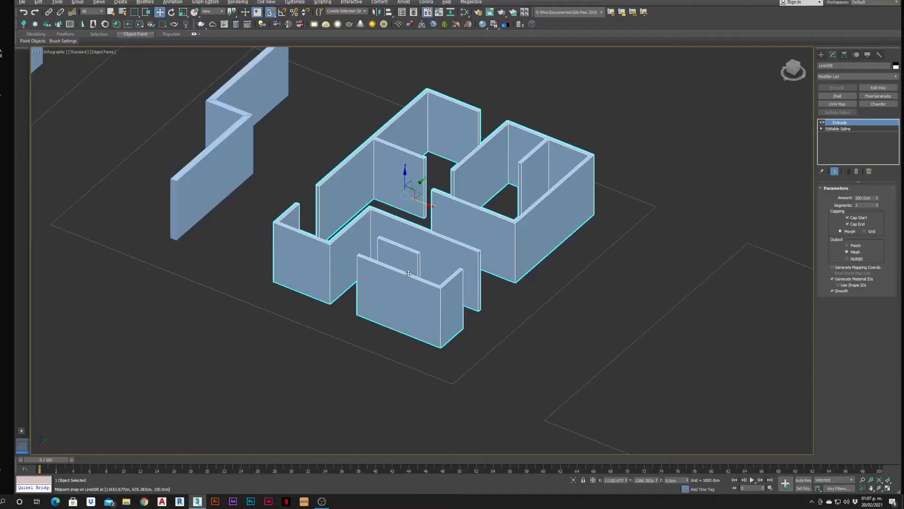
mouse_move(417, 238)
alt+middle_down()
mouse_move(424, 221)
mouse_move(463, 211)
mouse_move(422, 277)
mouse_move(416, 269)
mouse_move(441, 287)
mouse_move(369, 275)
mouse_move(411, 252)
alt+middle_up()
scroll(442, 263, up, 3)
scroll(414, 269, down, 3)
click(665, 135)
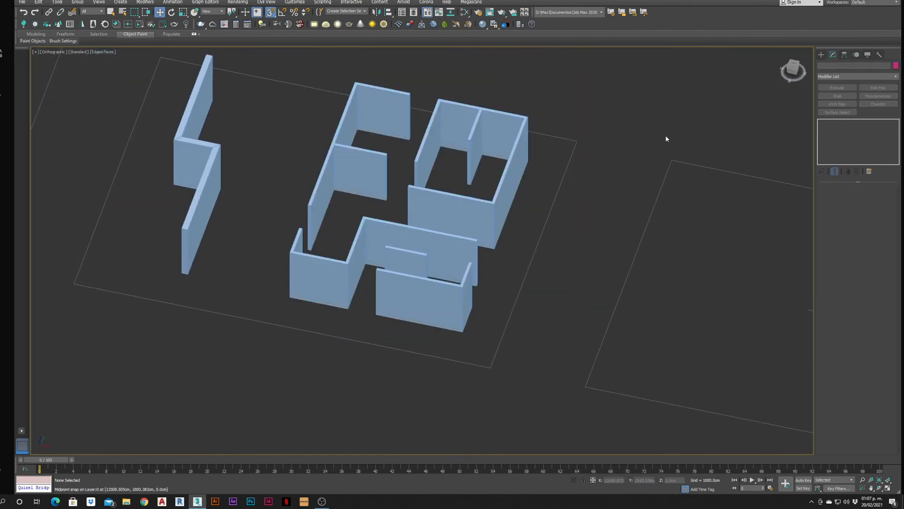
Trace a closed Line outline across the top of the doorway gap in the long outer wall, snapping to the adjoining wall-end corners.
click(820, 55)
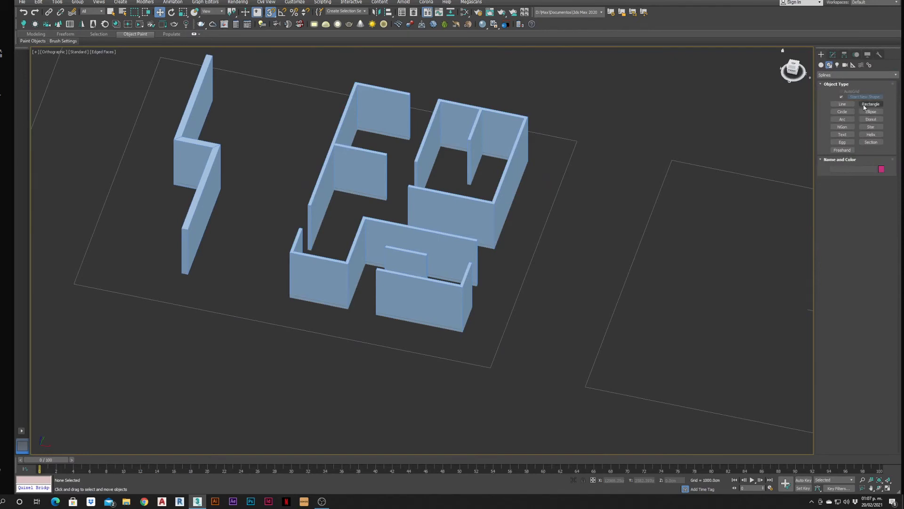
click(840, 103)
scroll(405, 102, up, 2)
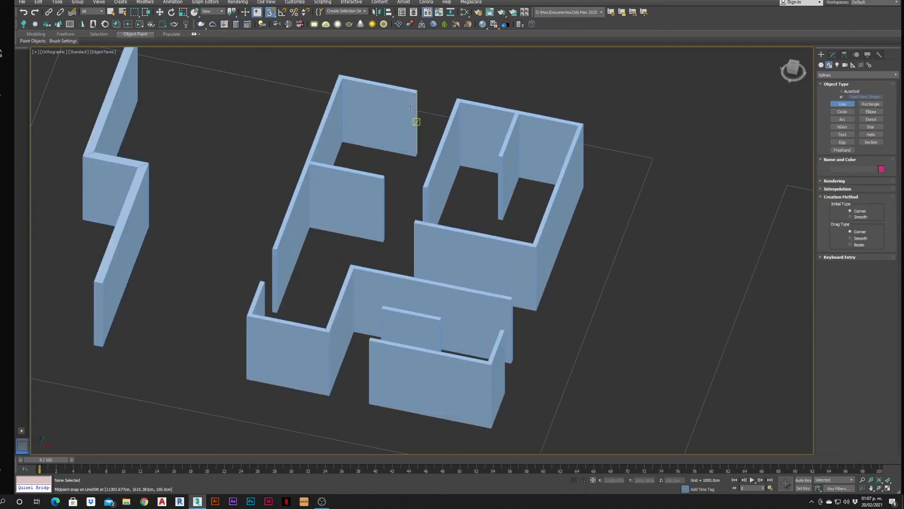
alt+middle_drag(457, 278, 405, 273)
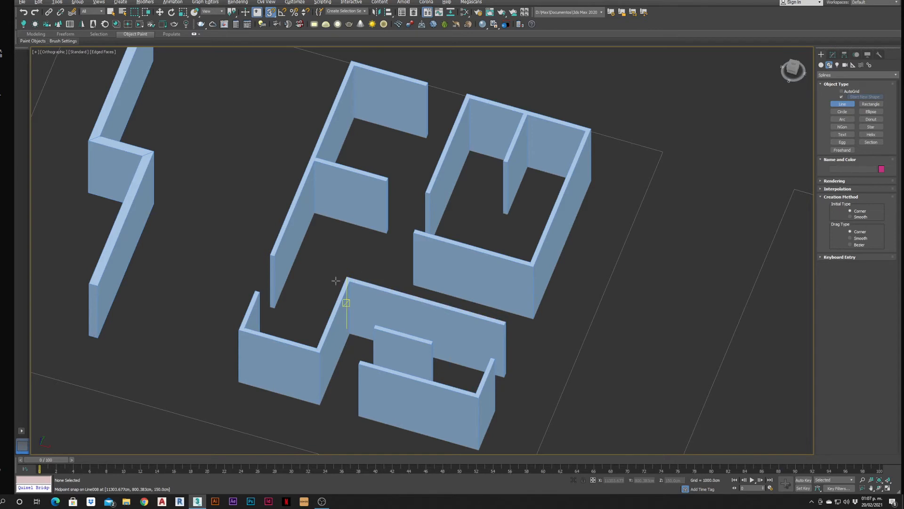
scroll(272, 306, up, 3)
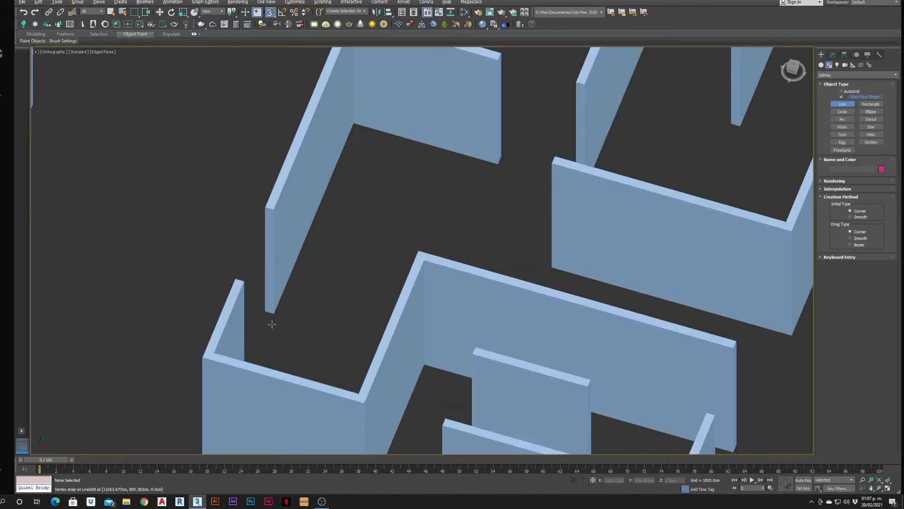
scroll(256, 323, up, 2)
scroll(232, 252, up, 2)
click(204, 259)
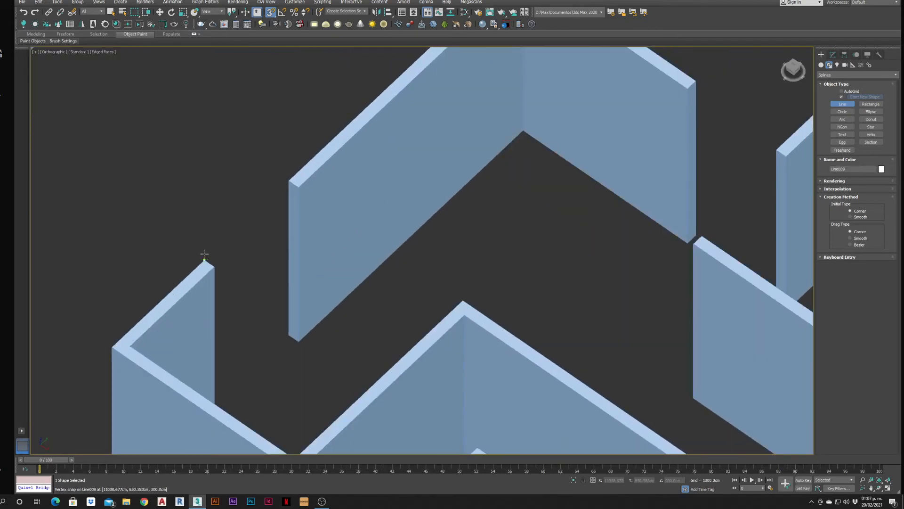
click(214, 267)
click(204, 260)
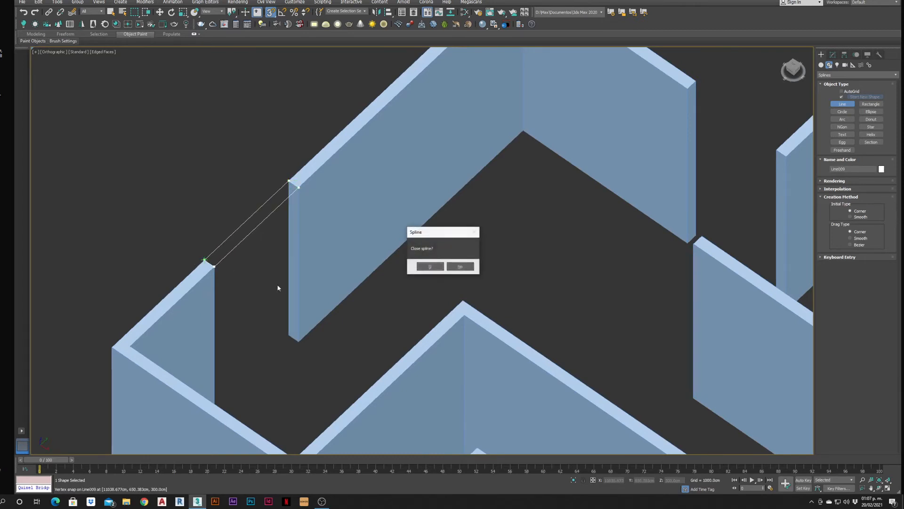
click(425, 266)
scroll(279, 228, down, 2)
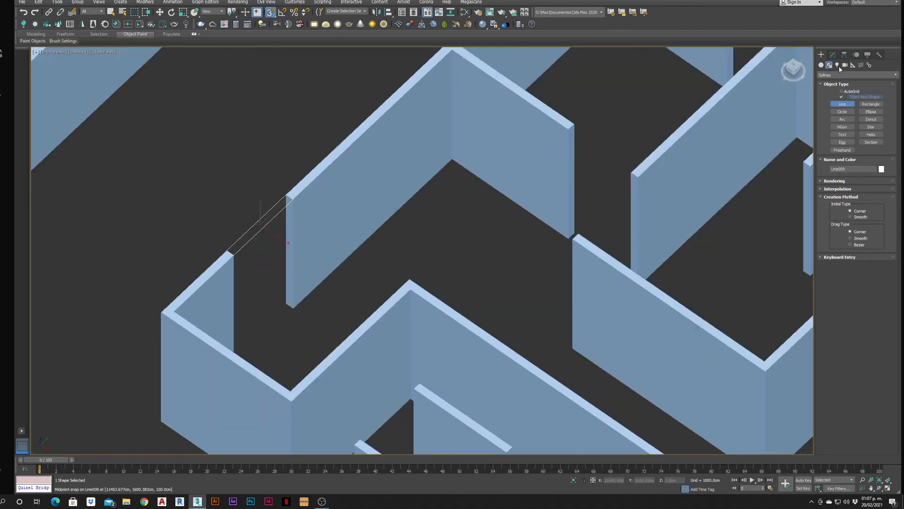
Apply a Shell modifier to the gap outline with an Inner Amount of 50 cm and an Outer Amount of 0 cm.
click(831, 55)
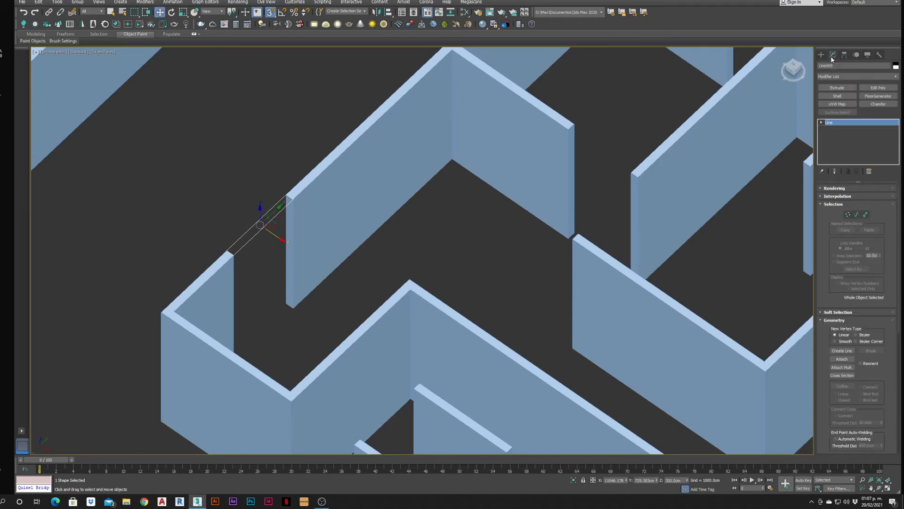
click(847, 96)
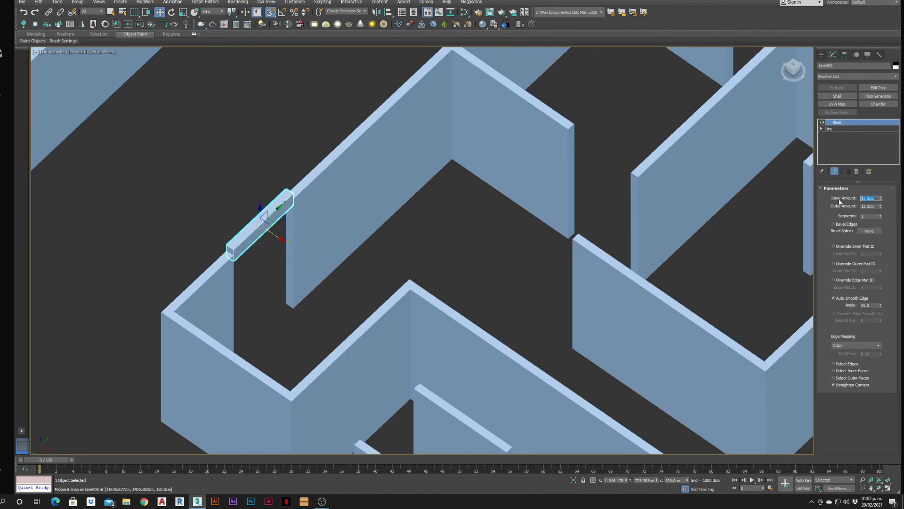
text(0)
key(Return)
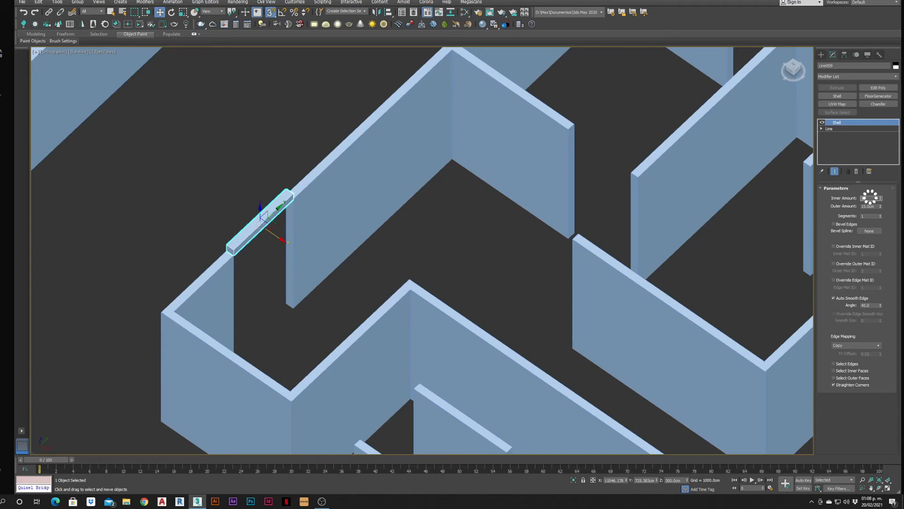
key(Return)
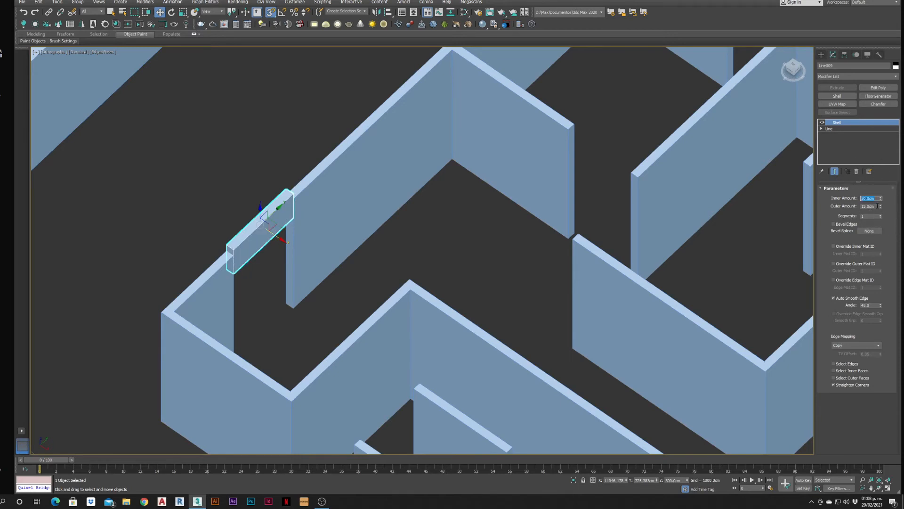
text(0)
key(Return)
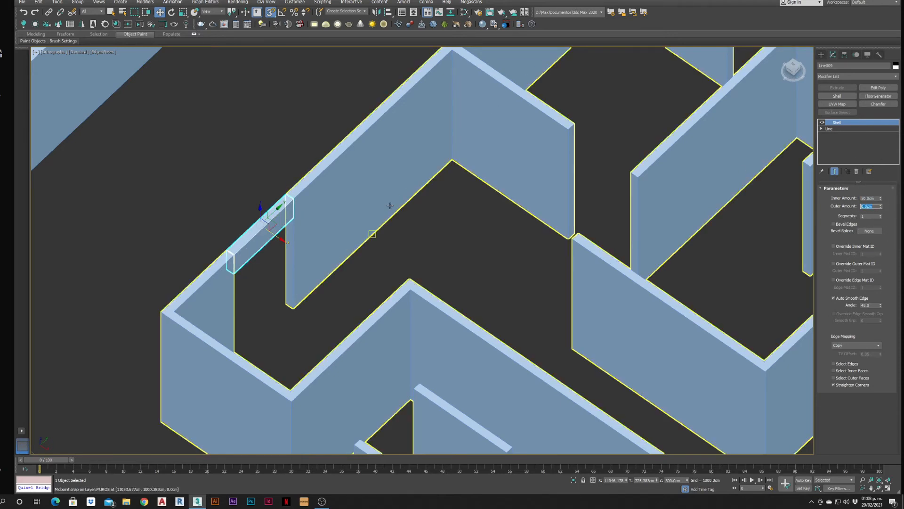
Set the Shell's Inner Amount to 60 cm for the lintel over the doorway gap.
scroll(281, 234, down, 2)
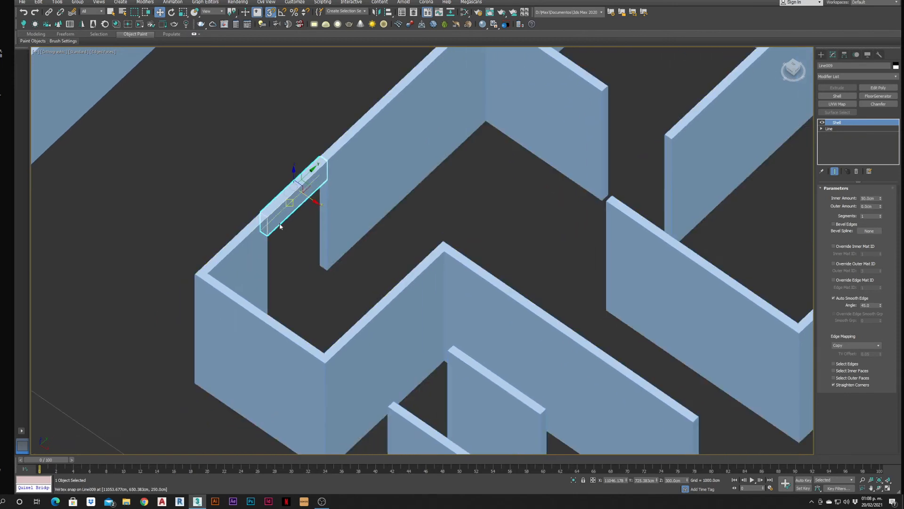
scroll(292, 240, down, 2)
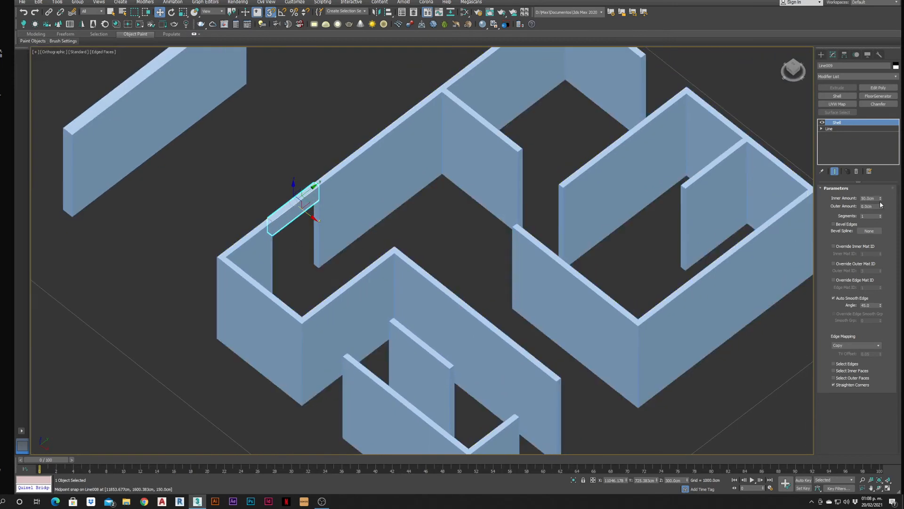
text(60)
key(Return)
Examine the lintel's fit between the wall ends and the other wall openings from several angles.
scroll(442, 165, down, 2)
alt+middle_drag(442, 165, 434, 265)
scroll(365, 290, up, 4)
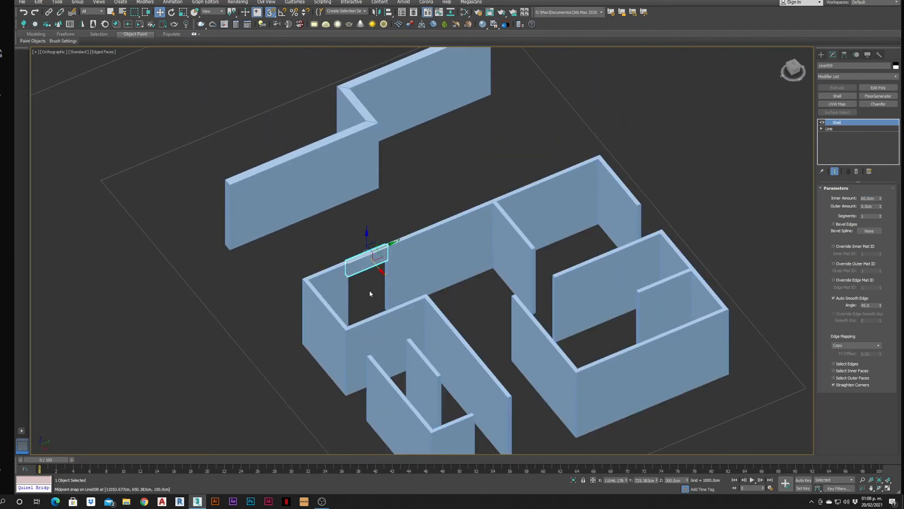
scroll(374, 293, down, 2)
scroll(346, 260, up, 2)
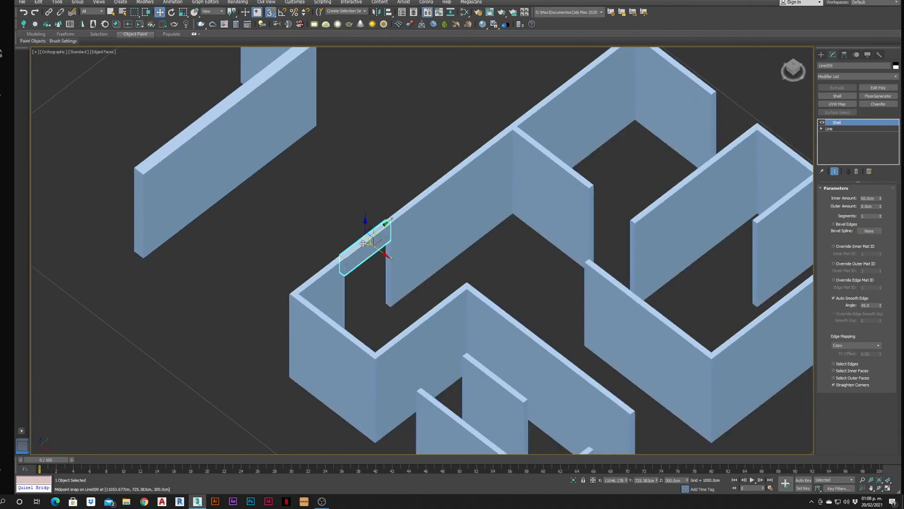
alt+middle_drag(379, 321, 342, 307)
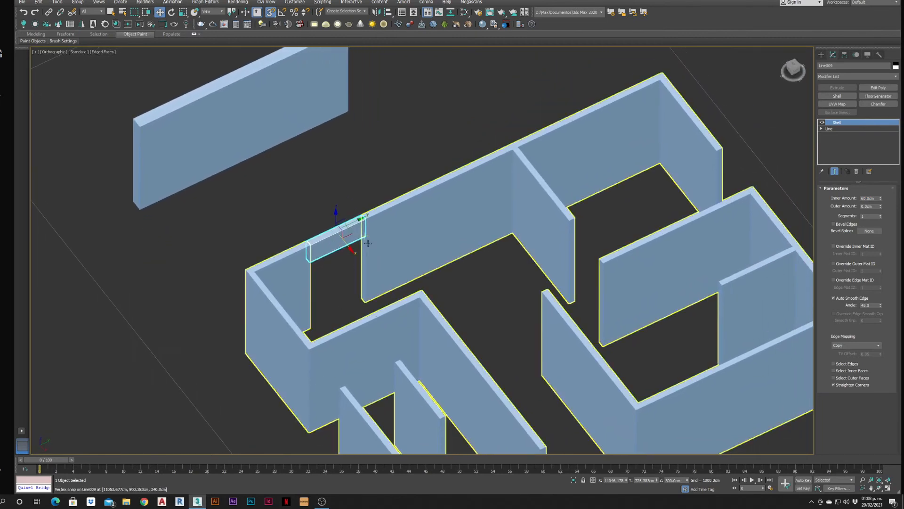
scroll(365, 247, down, 2)
alt+middle_drag(393, 295, 431, 288)
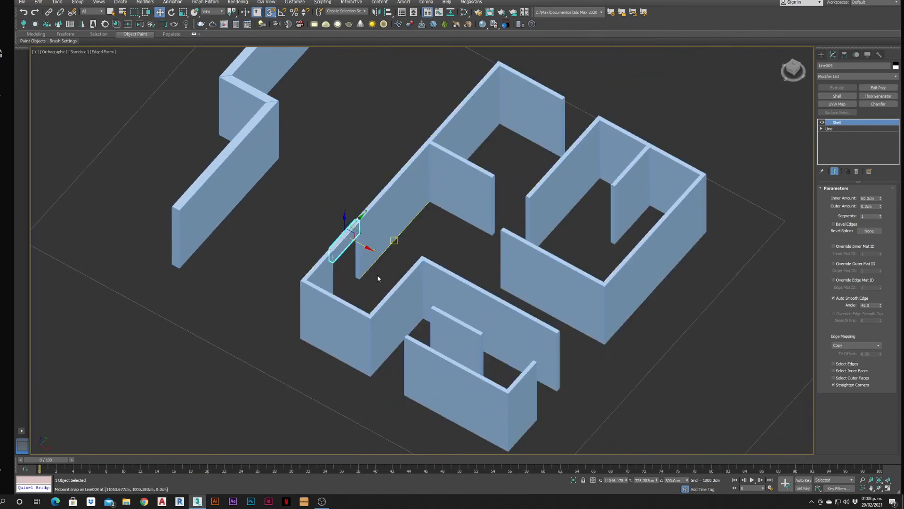
alt+middle_drag(376, 277, 344, 282)
alt+middle_drag(425, 301, 565, 234)
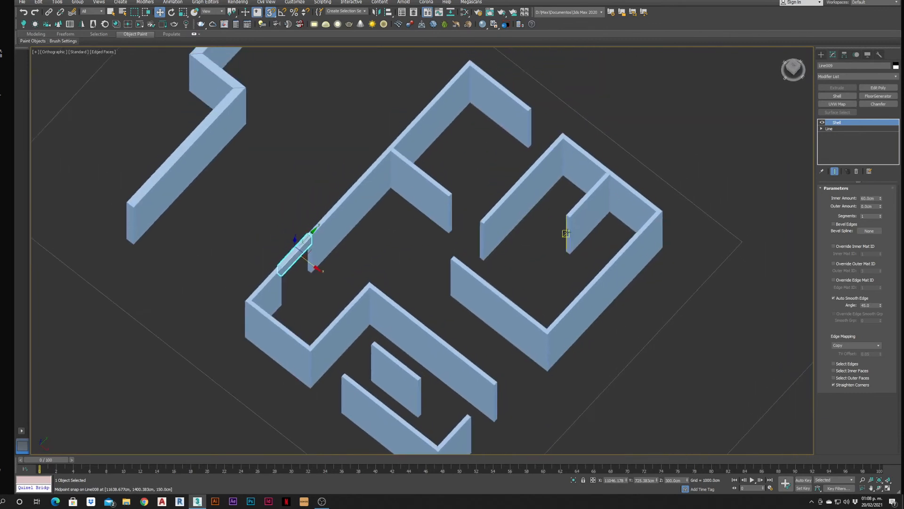
Draw a 15 by 135 cm Rectangle across the top of the gap in the rear outer wall, snapping to the wall corners.
click(821, 54)
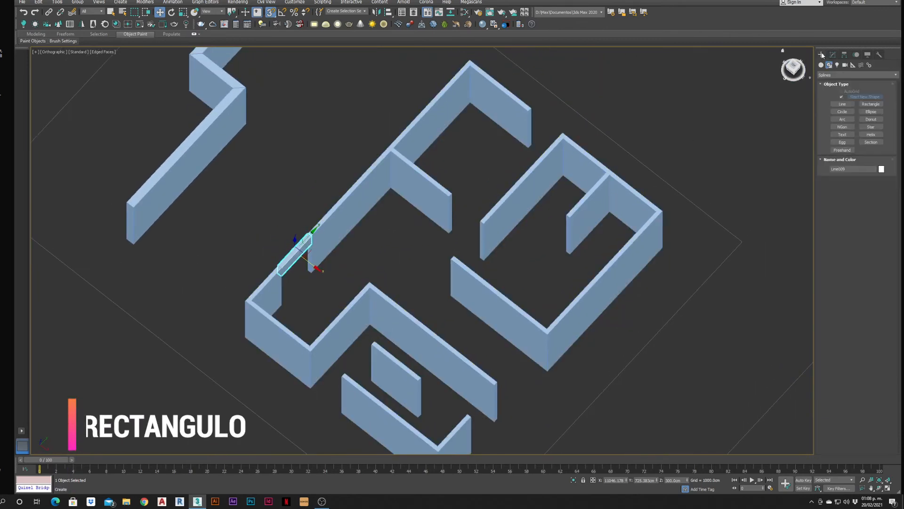
click(870, 104)
scroll(537, 113, up, 6)
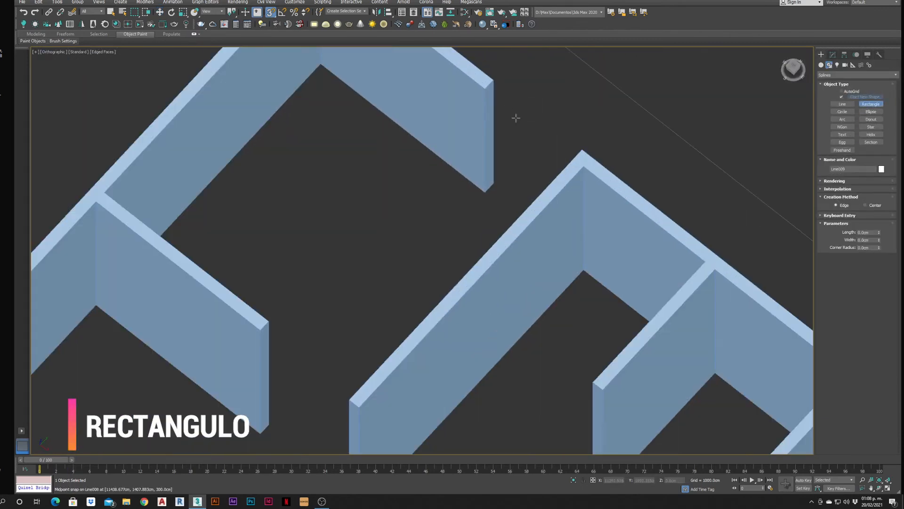
drag(582, 150, 485, 88)
scroll(485, 88, down, 4)
alt+middle_drag(458, 143, 481, 126)
alt+middle_drag(486, 175, 480, 146)
Extrude the rear gap's rectangle by -60 cm to form a lintel flush with the wall tops.
click(833, 54)
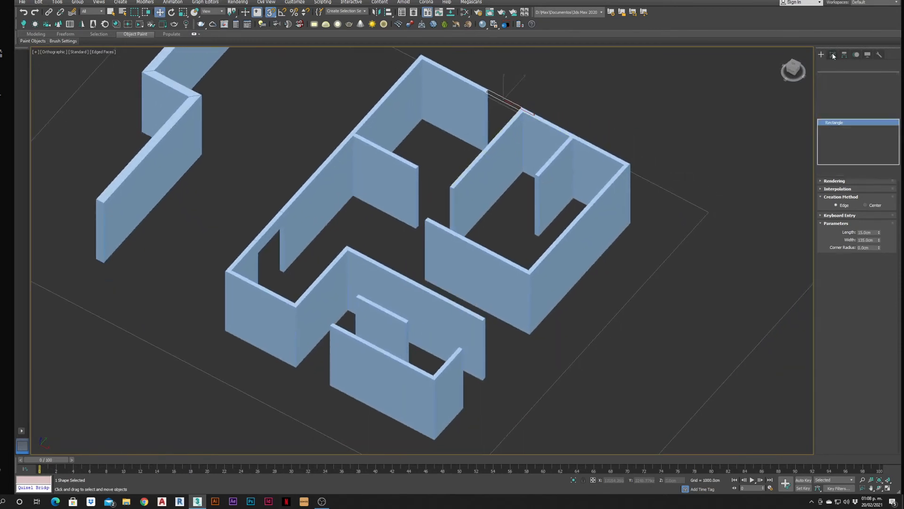
click(837, 88)
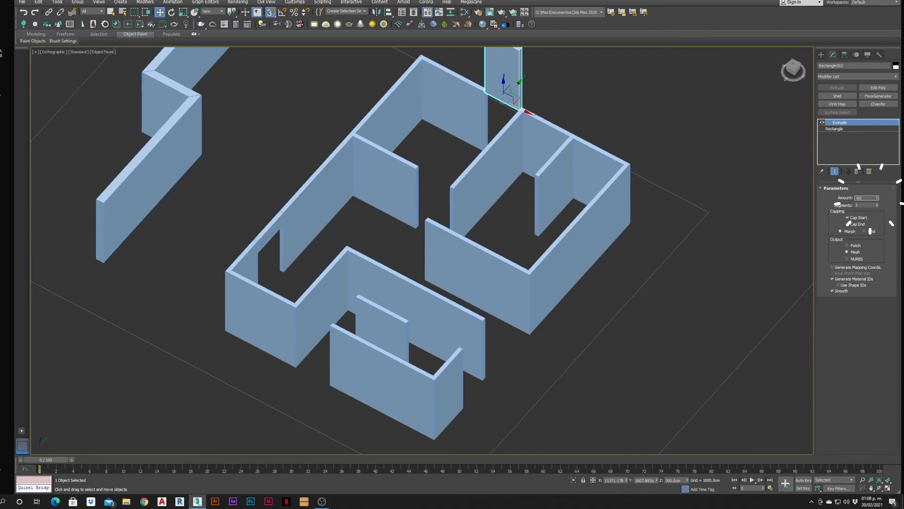
key(Return)
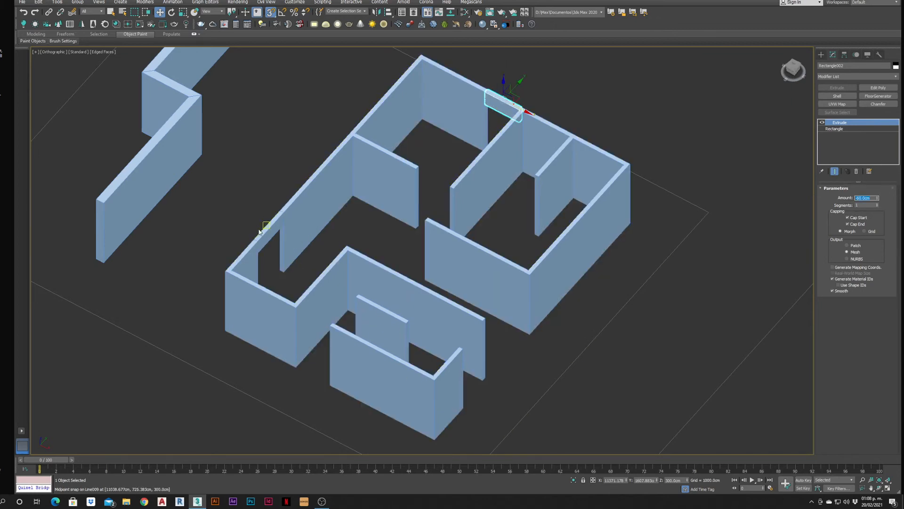
alt+middle_drag(498, 140, 541, 153)
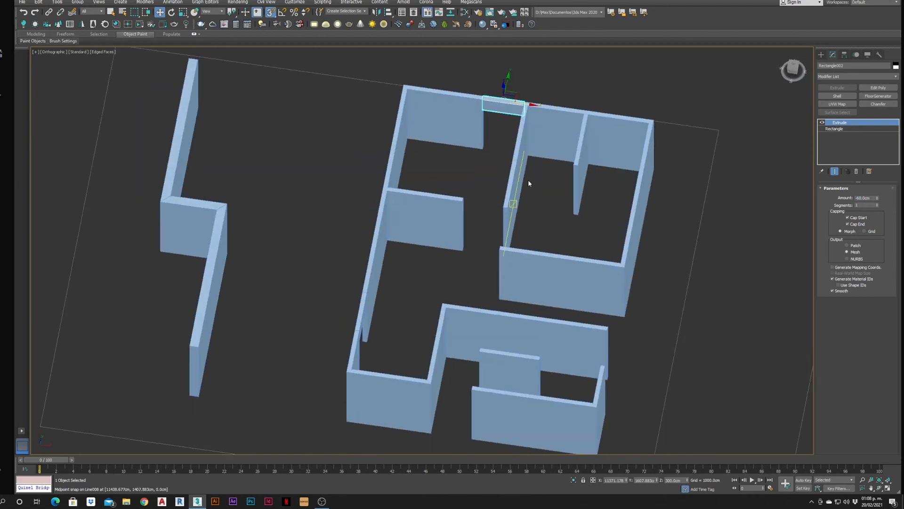
alt+middle_drag(754, 193, 683, 184)
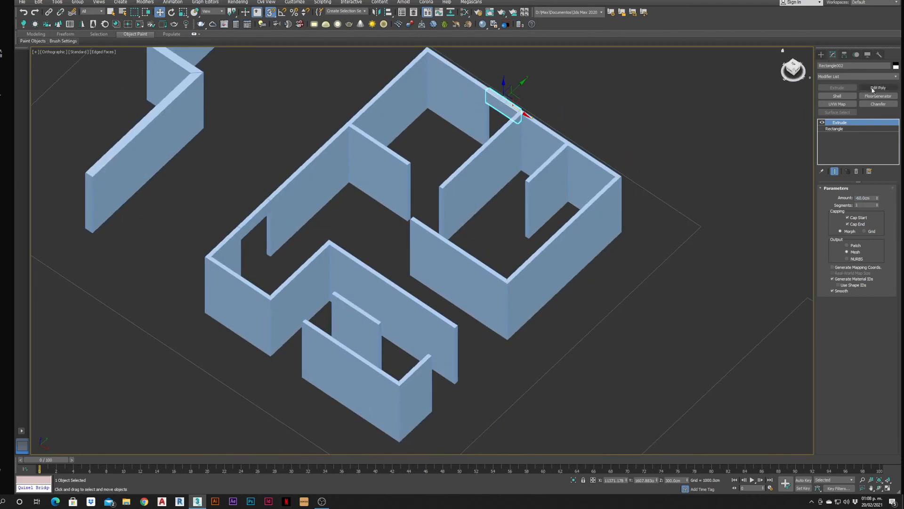
Create a Box lintel 15 by 135 cm with a height of -60 cm across the interior doorway gap, snapping to the wall corners.
click(822, 55)
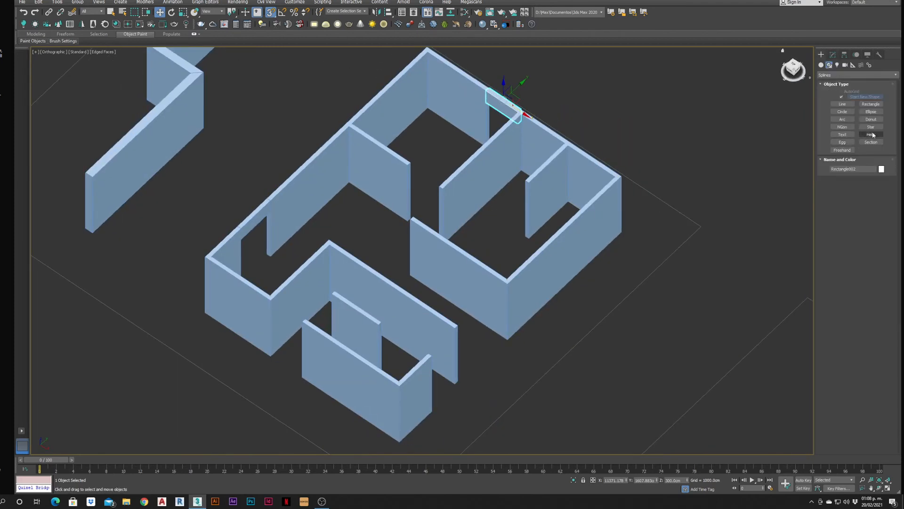
click(822, 65)
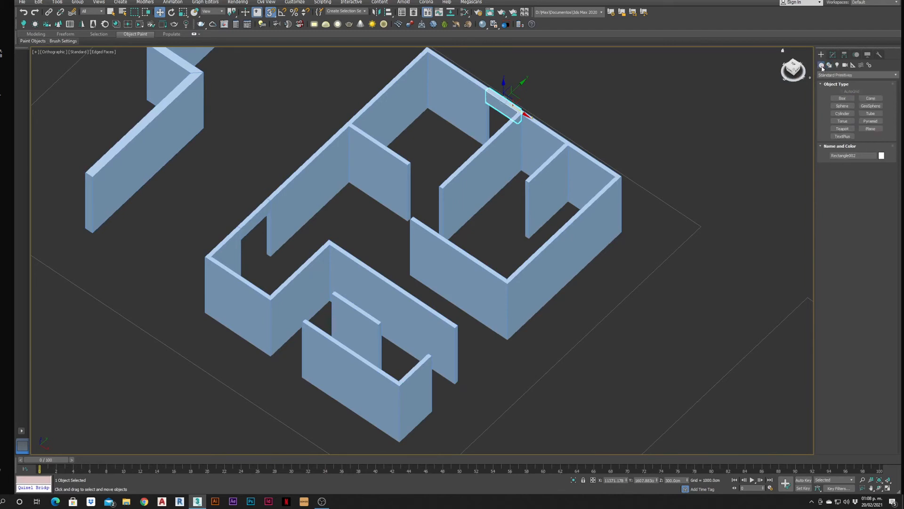
click(842, 98)
scroll(441, 167, up, 5)
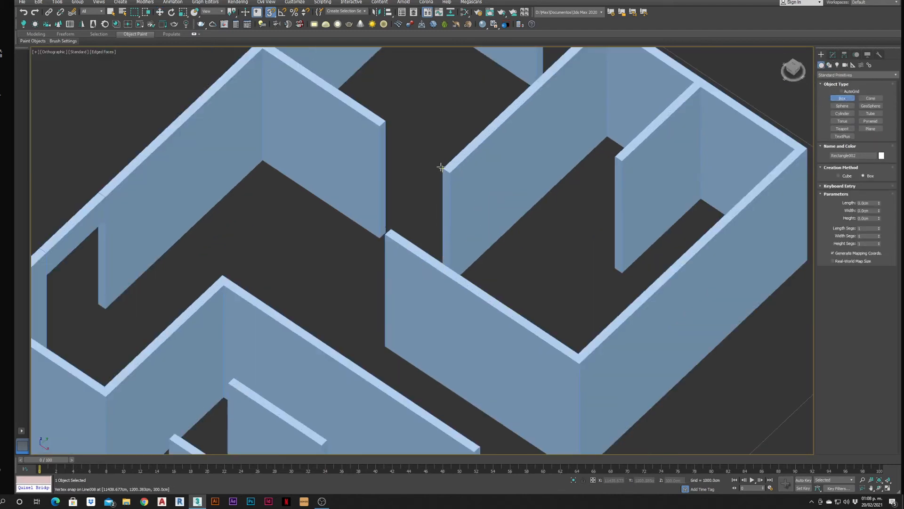
drag(441, 167, 384, 124)
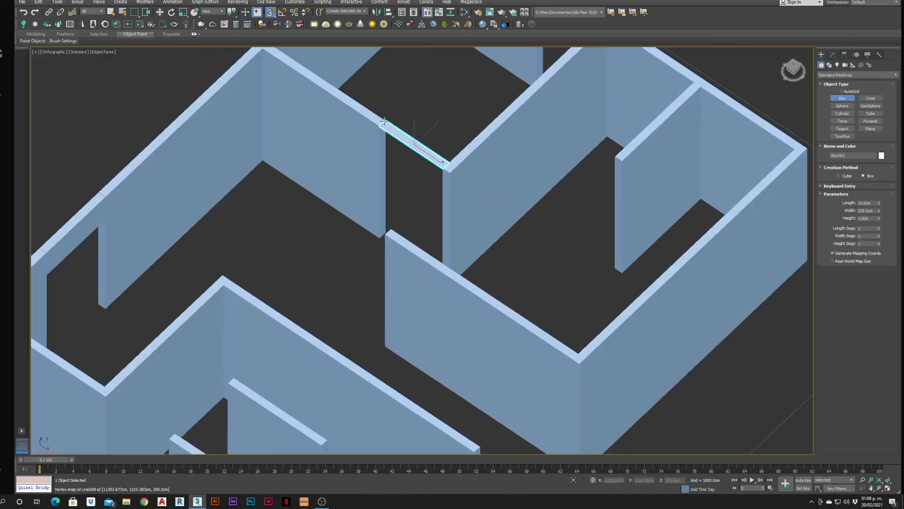
scroll(383, 160, down, 2)
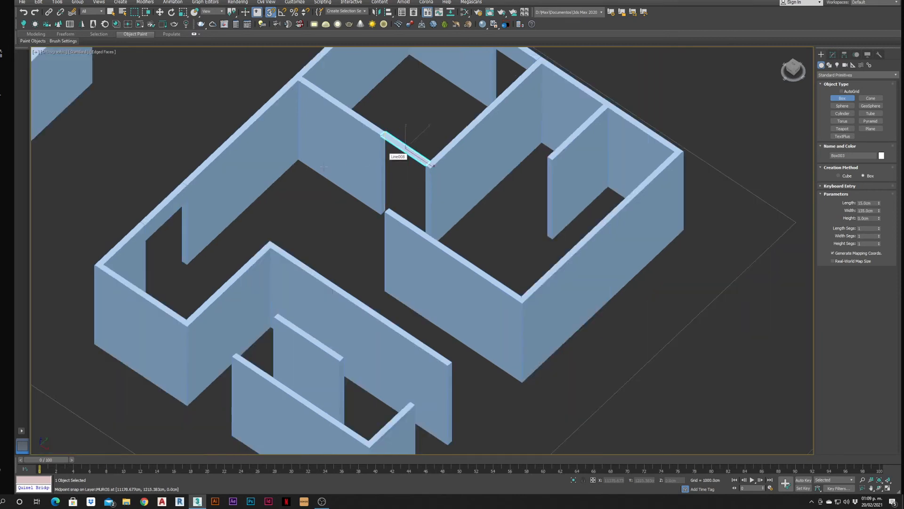
scroll(187, 197, up, 4)
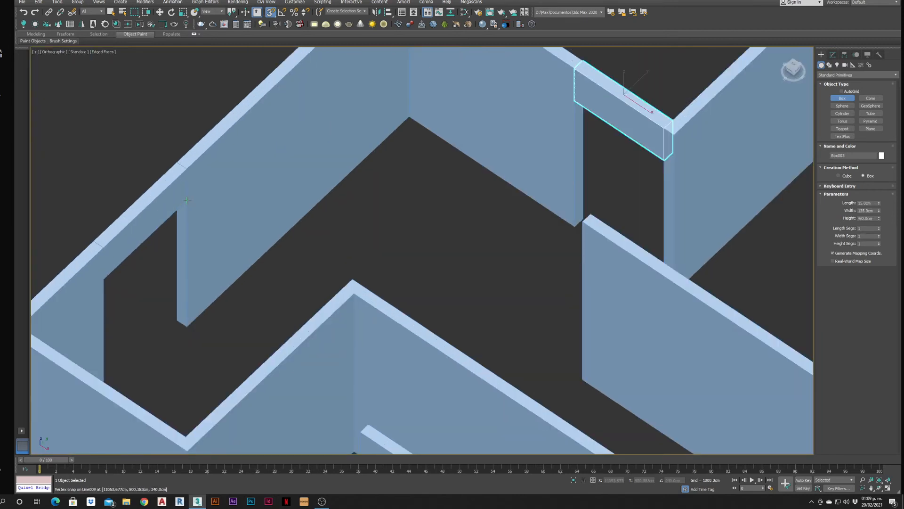
scroll(184, 207, down, 4)
alt+middle_drag(387, 194, 751, 155)
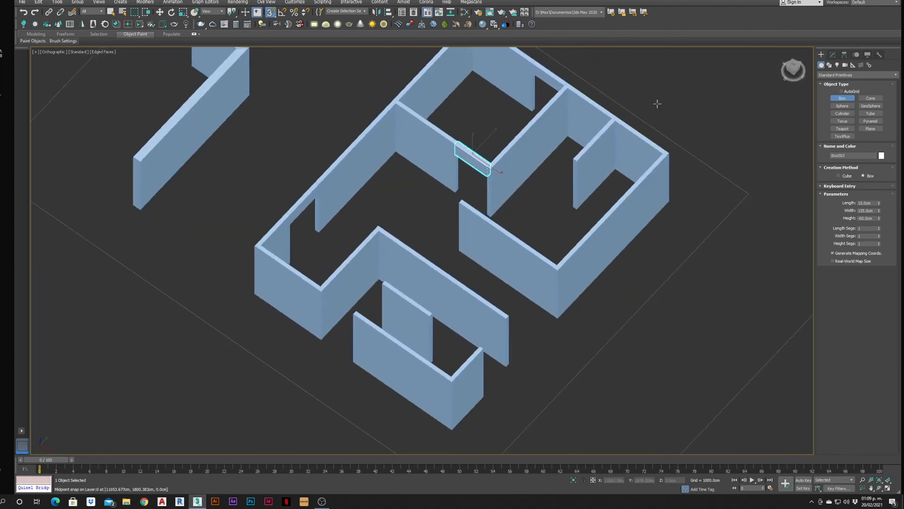
alt+middle_drag(551, 114, 724, 83)
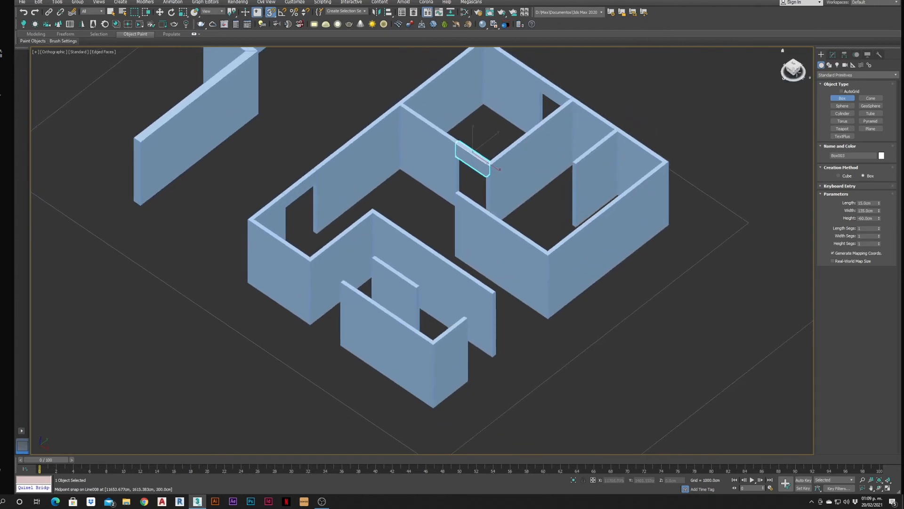
click(793, 68)
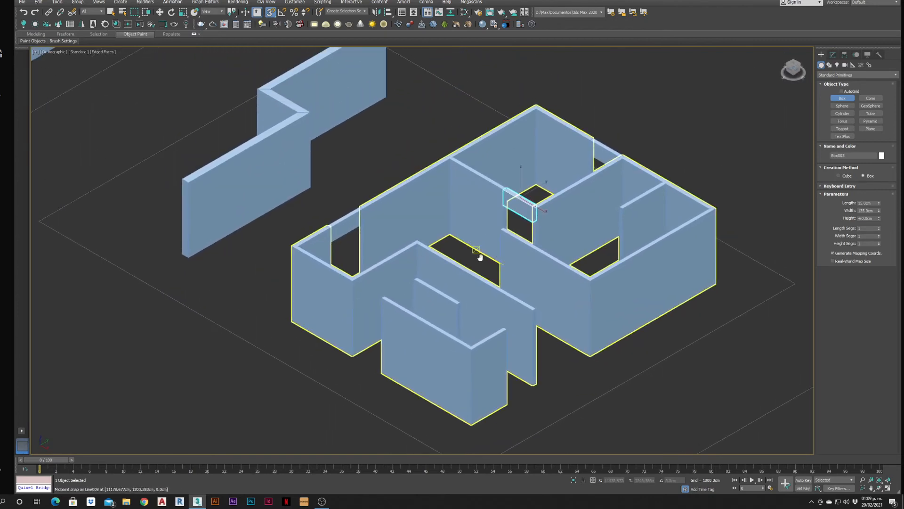
click(833, 54)
scroll(646, 132, up, 2)
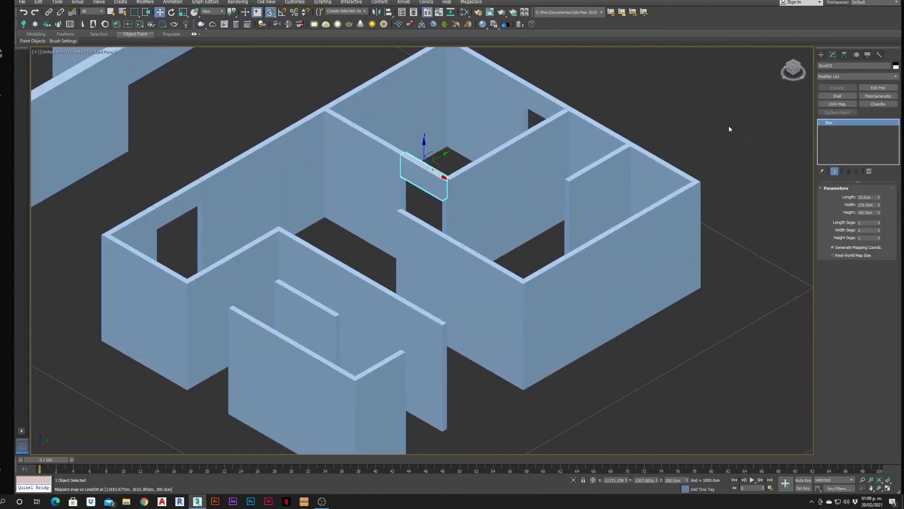
Set up the Rectangle spline tool with Start New Shape turned off, so several rectangles form a single shape.
click(821, 54)
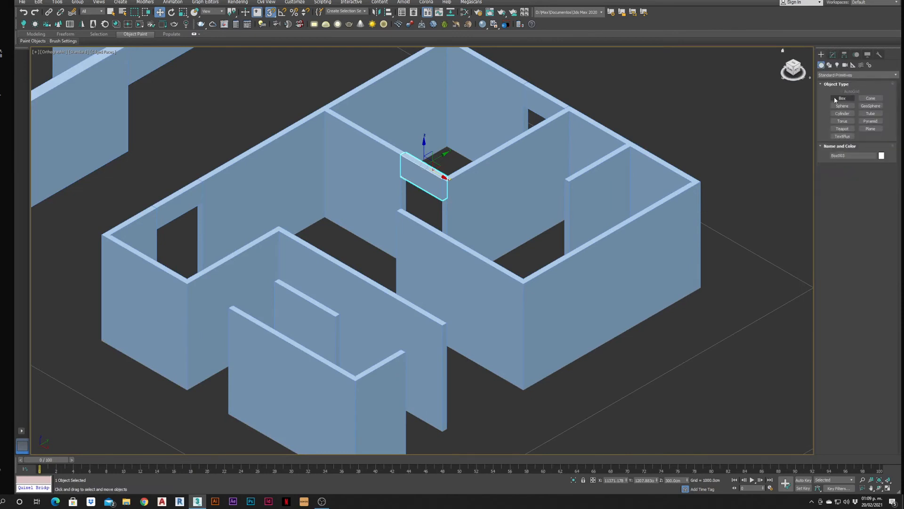
click(829, 65)
click(871, 104)
scroll(518, 198, down, 3)
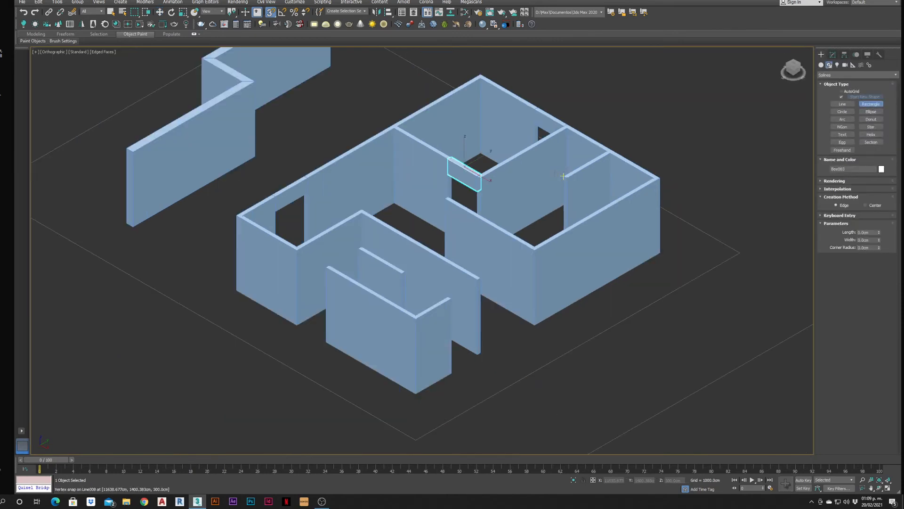
alt+middle_drag(518, 198, 549, 188)
scroll(500, 172, up, 5)
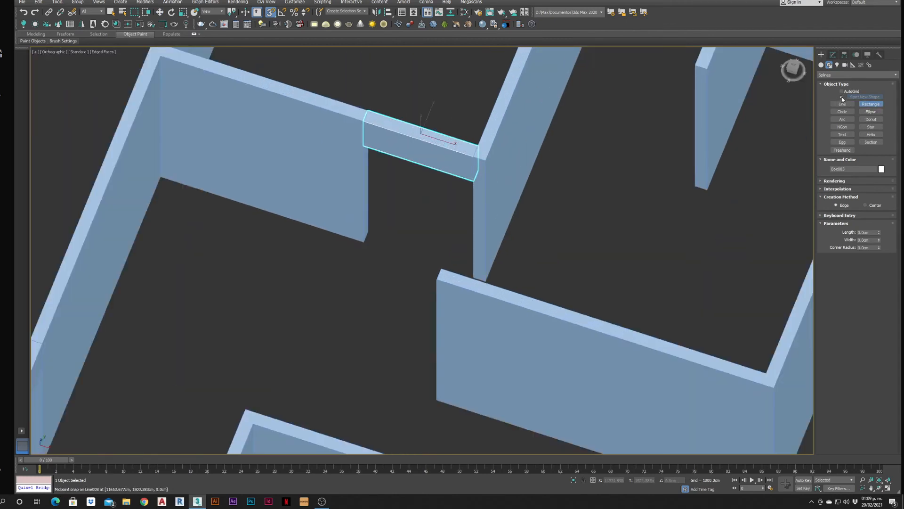
Try to draw a Rectangle across the wall tops between the interior partition's end and the neighbouring room's front wall.
drag(441, 268, 479, 159)
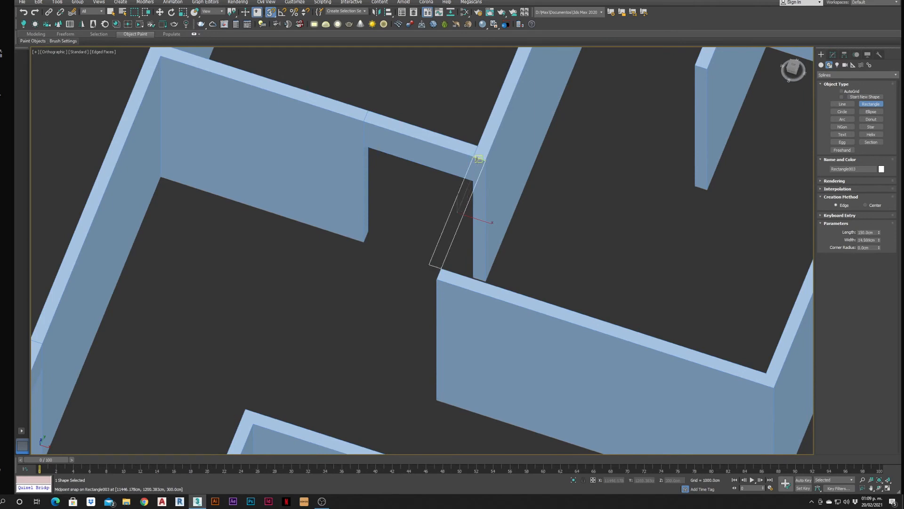
scroll(478, 160, down, 3)
scroll(480, 181, up, 4)
scroll(452, 231, down, 3)
alt+middle_drag(449, 234, 473, 236)
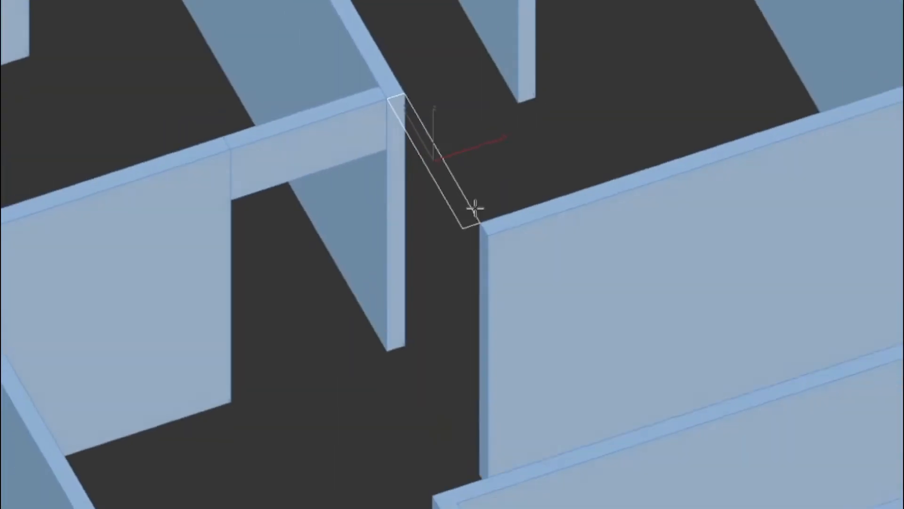
alt+middle_drag(436, 174, 522, 418)
scroll(452, 245, down, 3)
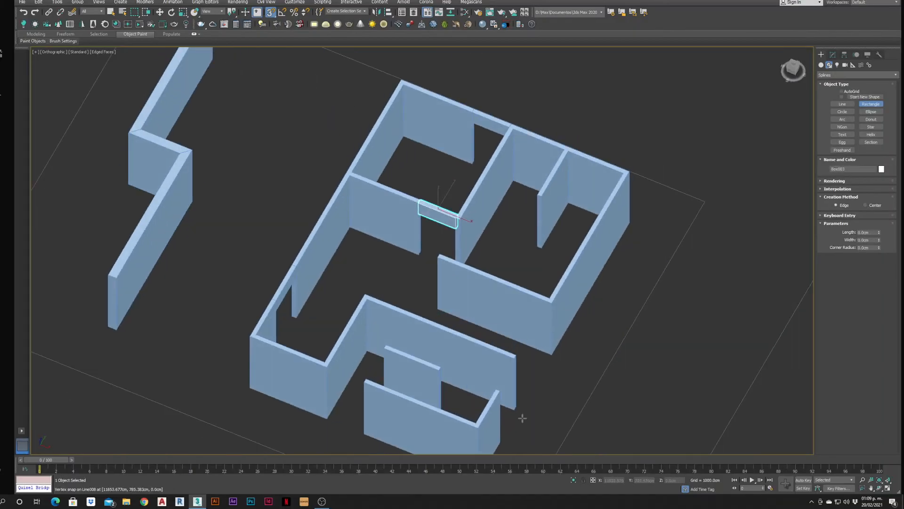
Try to draw a Rectangle across the wall tops between the long front wall's end and the short return wall.
scroll(521, 417, up, 5)
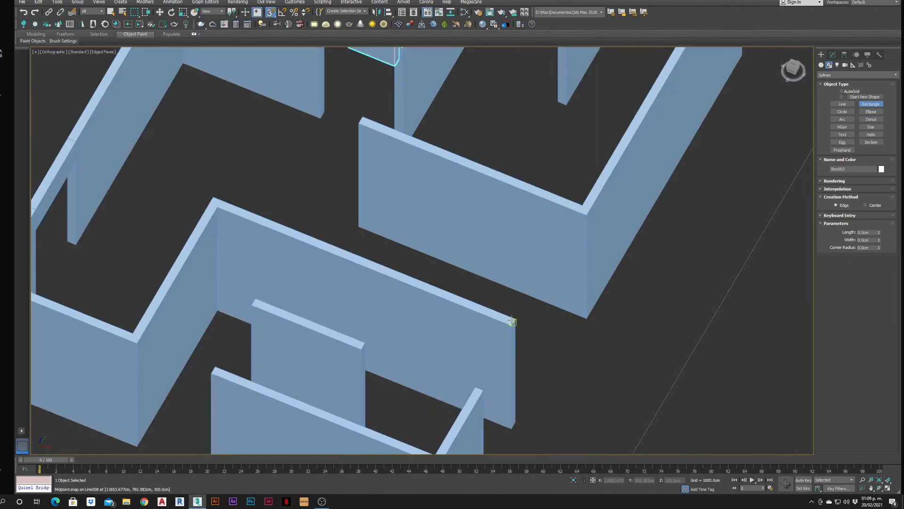
drag(510, 326, 477, 386)
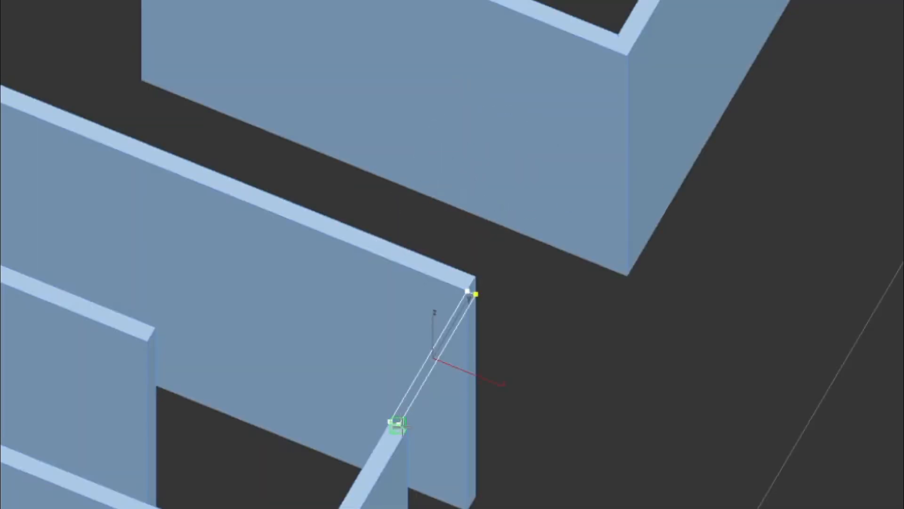
drag(397, 426, 397, 427)
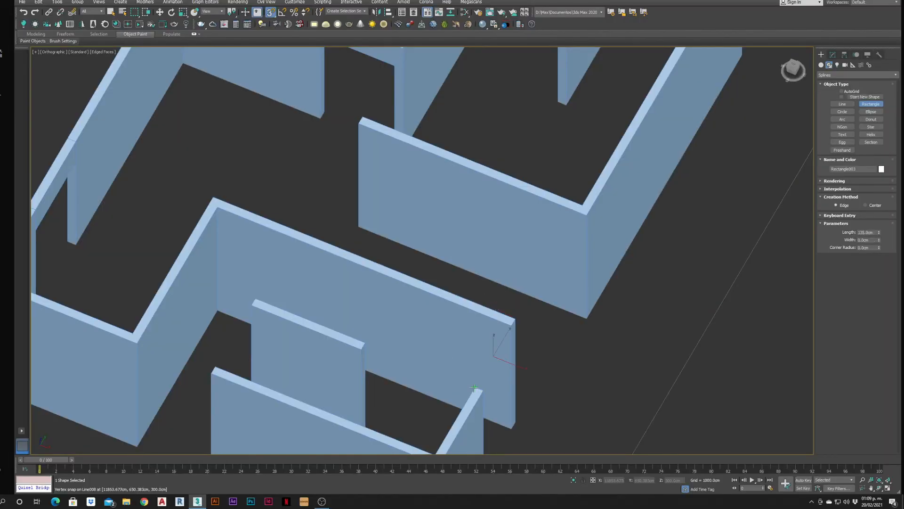
drag(486, 394, 485, 326)
scroll(484, 394, down, 5)
scroll(488, 363, up, 3)
right_click(502, 336)
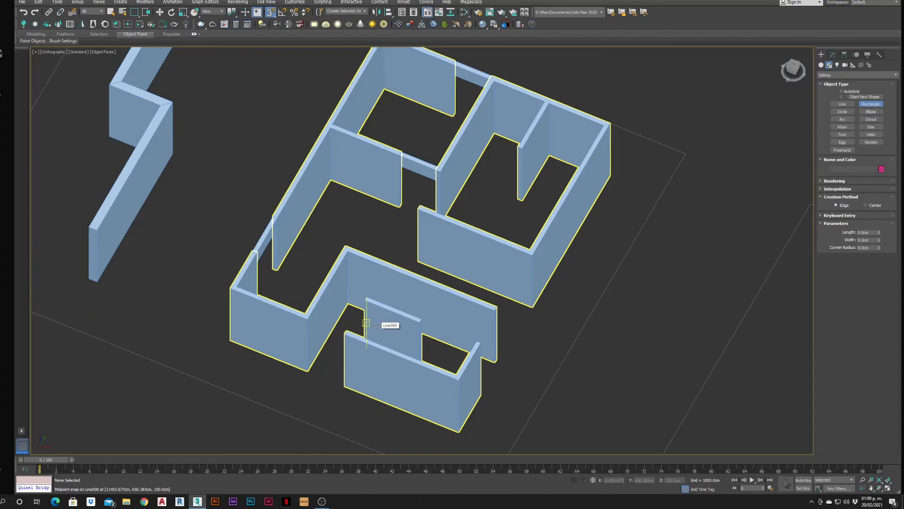
Try to draw a Rectangle at the gap beside the short partition in the front room.
alt+middle_drag(366, 323, 303, 305)
scroll(302, 305, up, 5)
drag(302, 315, 363, 361)
scroll(363, 361, down, 3)
alt+middle_drag(363, 361, 467, 312)
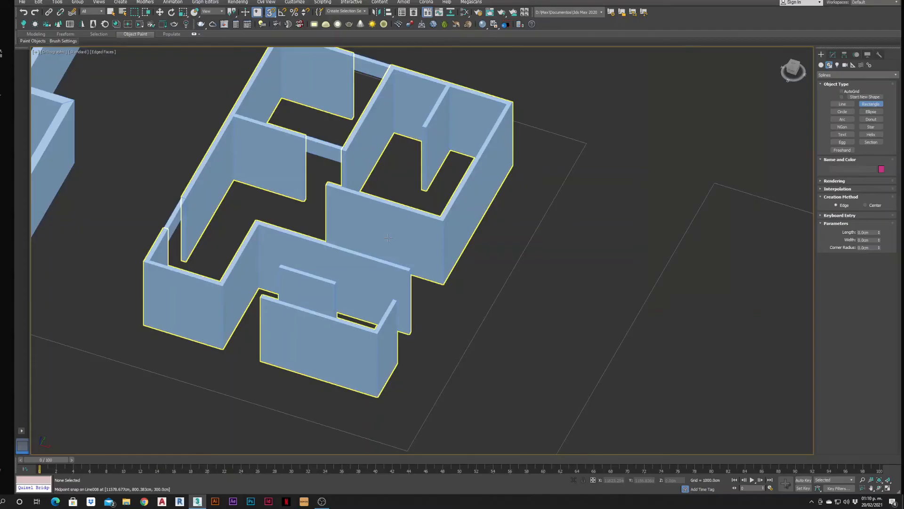
Draw a 150 by 15 cm Rectangle at floor level beneath the lintel in the long side wall's opening.
alt+middle_drag(330, 141, 376, 132)
middle_drag(352, 97, 422, 128)
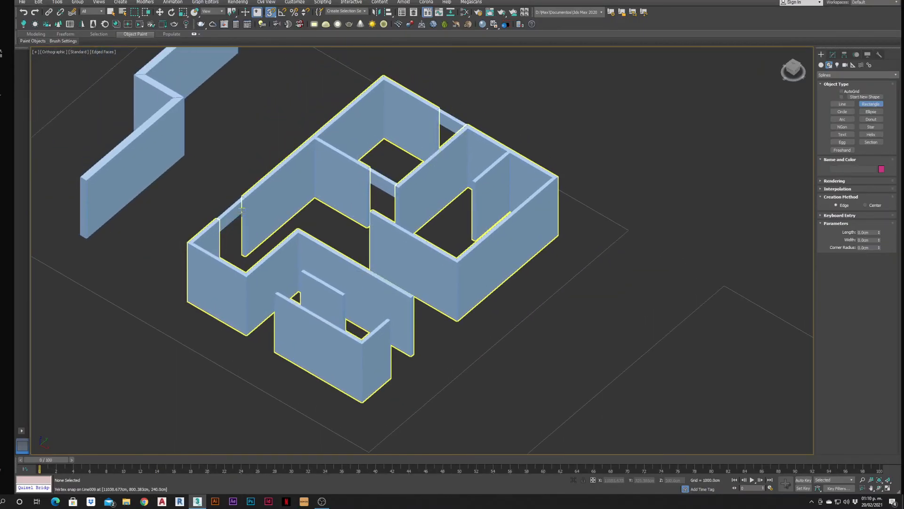
scroll(433, 204, down, 3)
alt+middle_drag(417, 202, 422, 127)
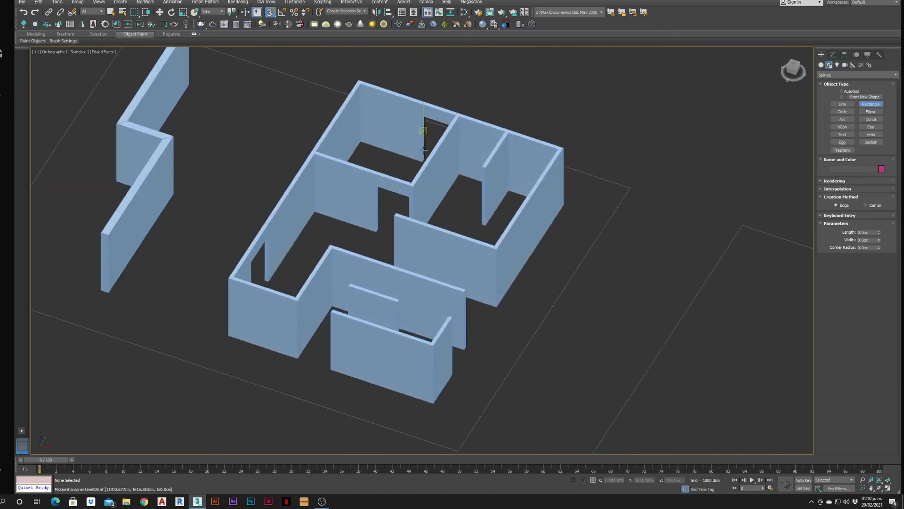
scroll(400, 179, up, 4)
alt+middle_drag(400, 179, 481, 222)
scroll(466, 220, up, 5)
alt+middle_drag(721, 203, 686, 187)
alt+middle_drag(493, 228, 508, 199)
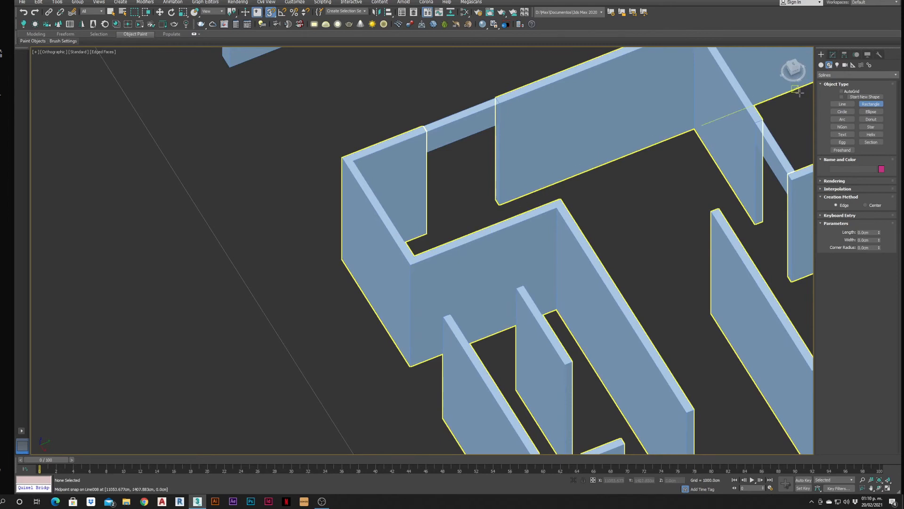
click(870, 104)
scroll(805, 136, up, 2)
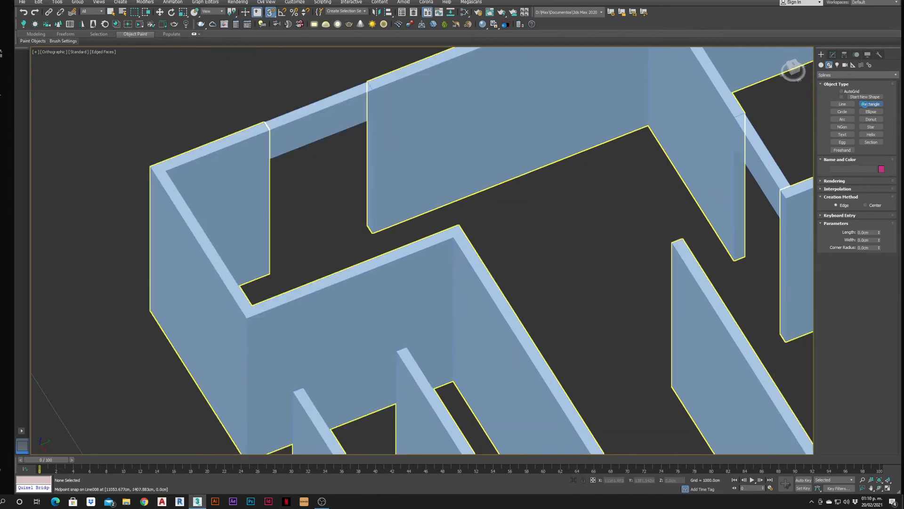
drag(269, 273, 366, 225)
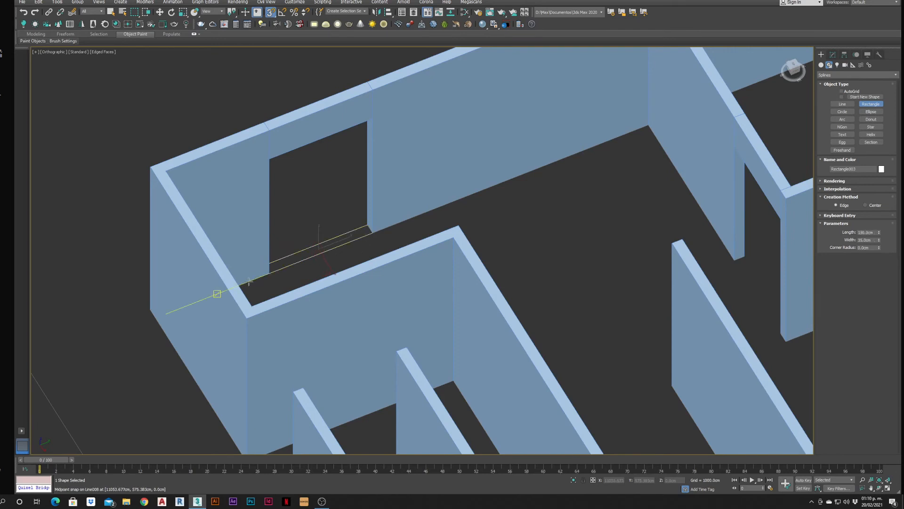
Add 15 by 135 cm rectangles at floor level in the interior doorway and the rear outer wall's opening, snapping to the wall corners.
middle_drag(354, 247, 311, 263)
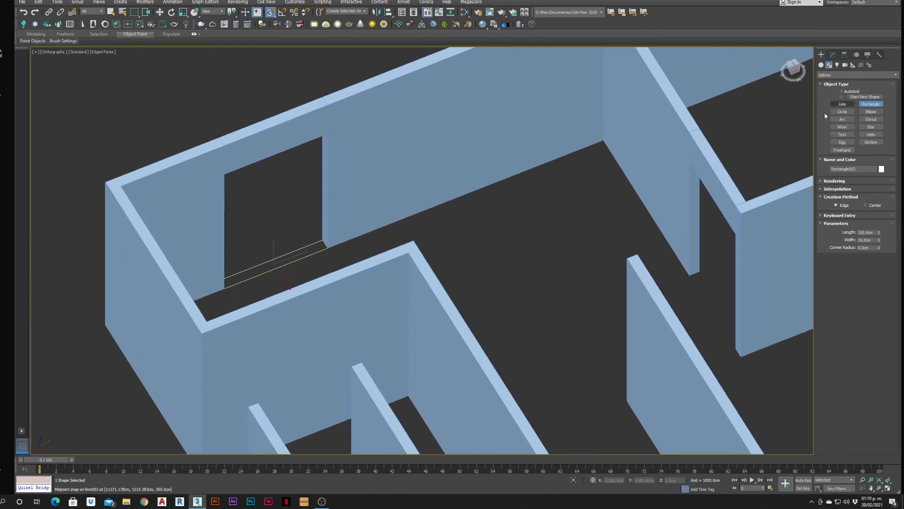
middle_drag(565, 253, 372, 143)
drag(497, 165, 531, 243)
scroll(492, 219, down, 3)
mouse_move(492, 219)
middle_down()
mouse_move(434, 300)
mouse_move(612, 258)
middle_up()
middle_drag(371, 135, 418, 244)
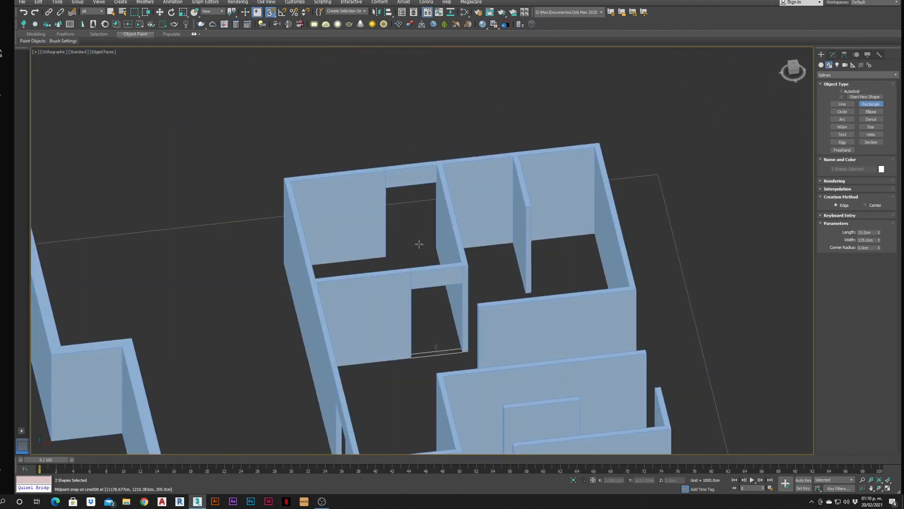
scroll(418, 245, up, 2)
mouse_move(432, 249)
mouse_down()
mouse_move(383, 270)
mouse_move(360, 263)
mouse_up()
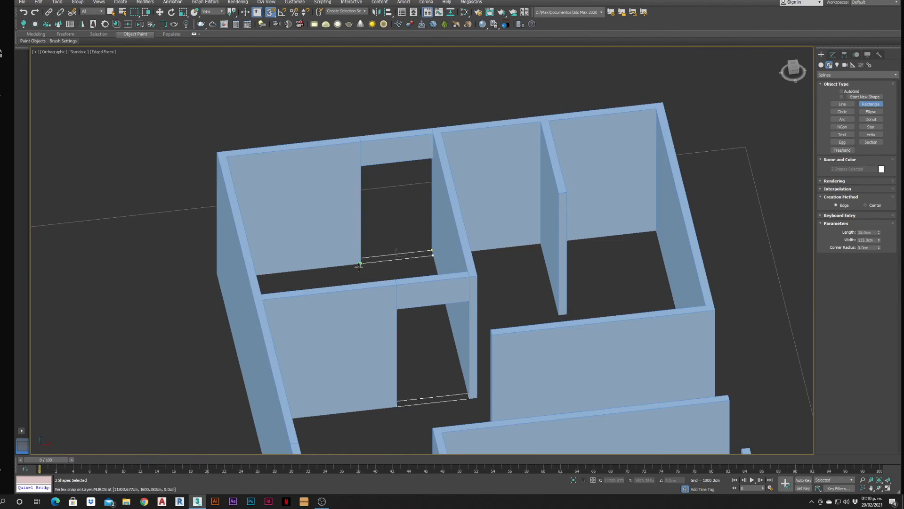
Extrude the combined floor-level rectangles by 90 cm to form sills under the three openings, then deselect them.
scroll(363, 264, down, 4)
alt+middle_drag(369, 262, 381, 266)
click(832, 54)
click(837, 88)
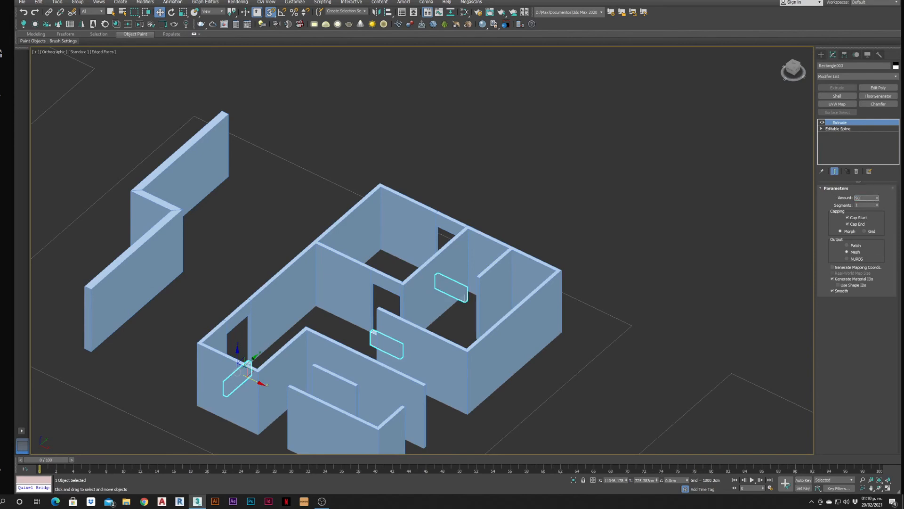
key(Return)
scroll(307, 313, up, 8)
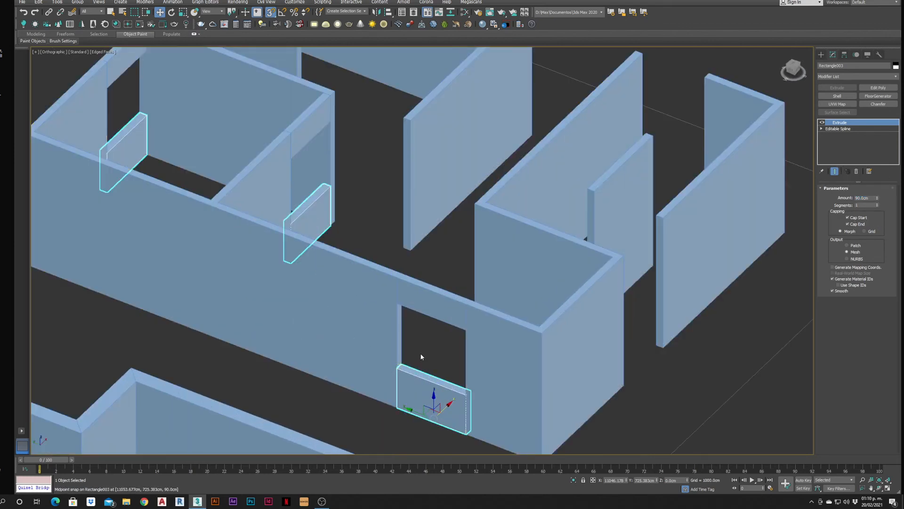
middle_drag(421, 357, 410, 327)
click(410, 327)
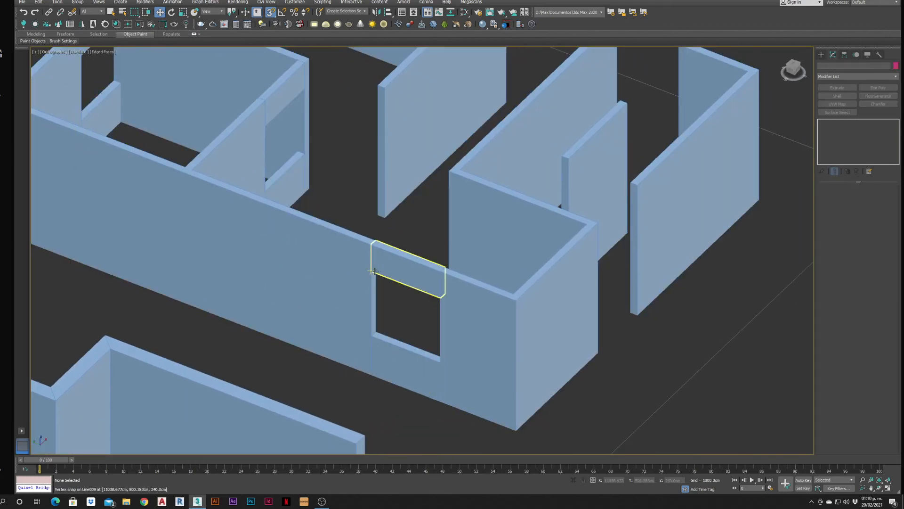
Examine the three window openings with their sills and lintels from several angles.
scroll(391, 344, down, 5)
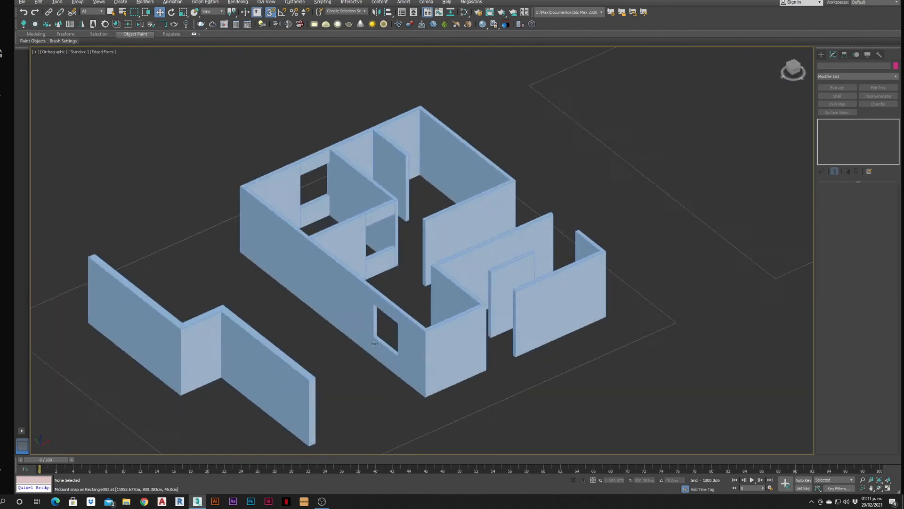
alt+middle_drag(374, 212, 353, 289)
scroll(349, 250, up, 2)
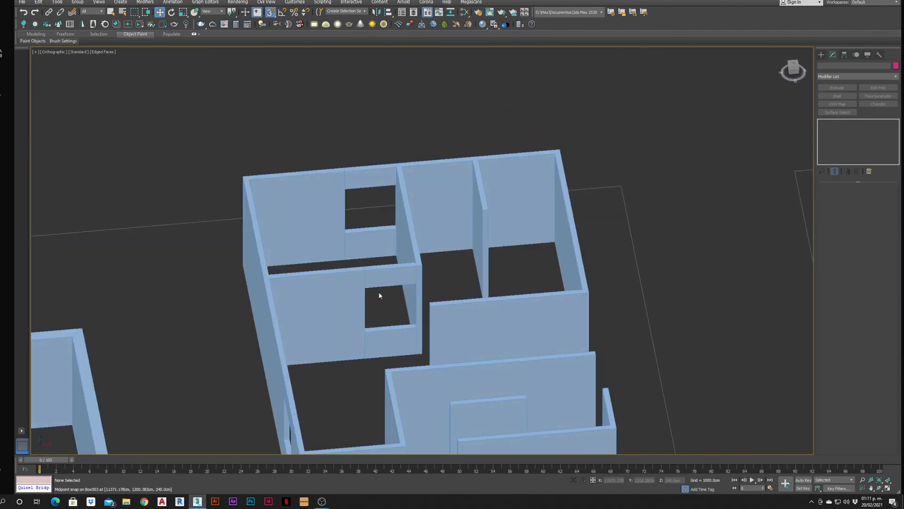
scroll(403, 303, down, 3)
alt+middle_drag(403, 302, 446, 220)
scroll(390, 254, up, 3)
scroll(452, 221, down, 3)
scroll(462, 220, down, 2)
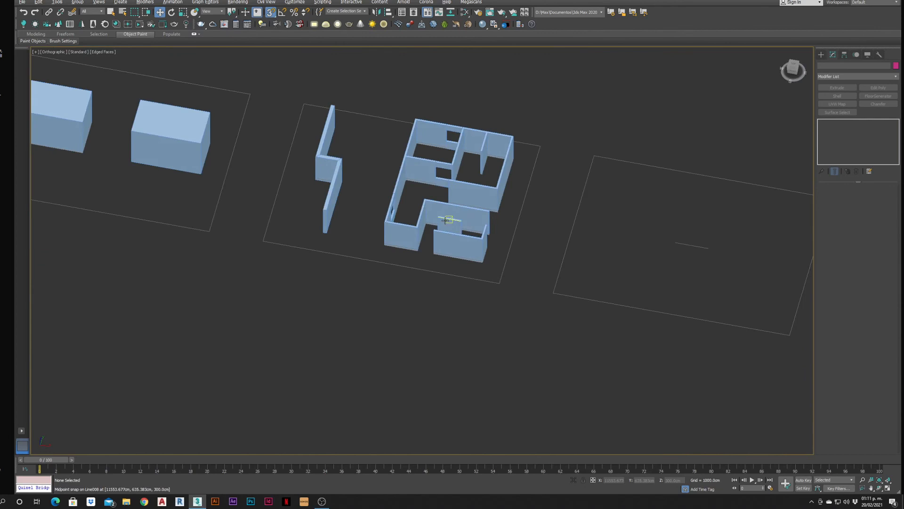
Draw a 1130 by 830 cm Box on top of the house walls, snapping its base to opposite outer corners.
click(821, 55)
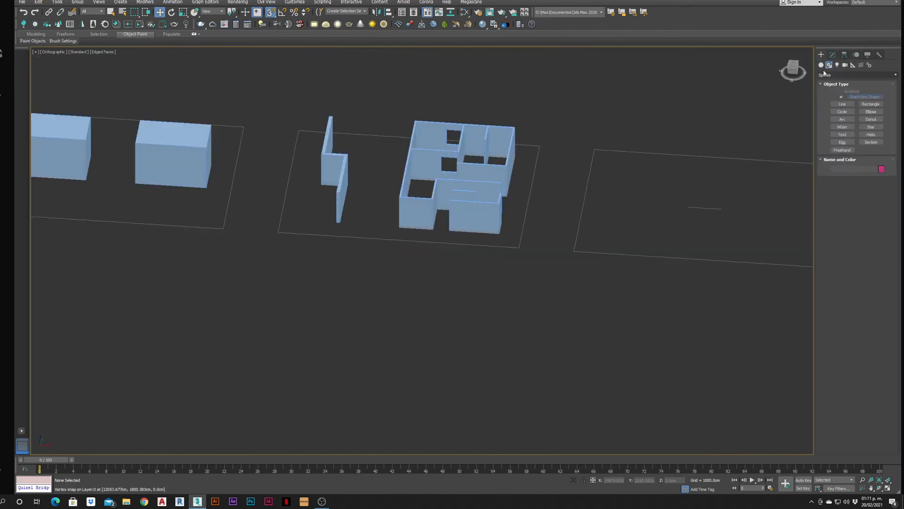
click(822, 66)
click(843, 98)
scroll(471, 137, up, 4)
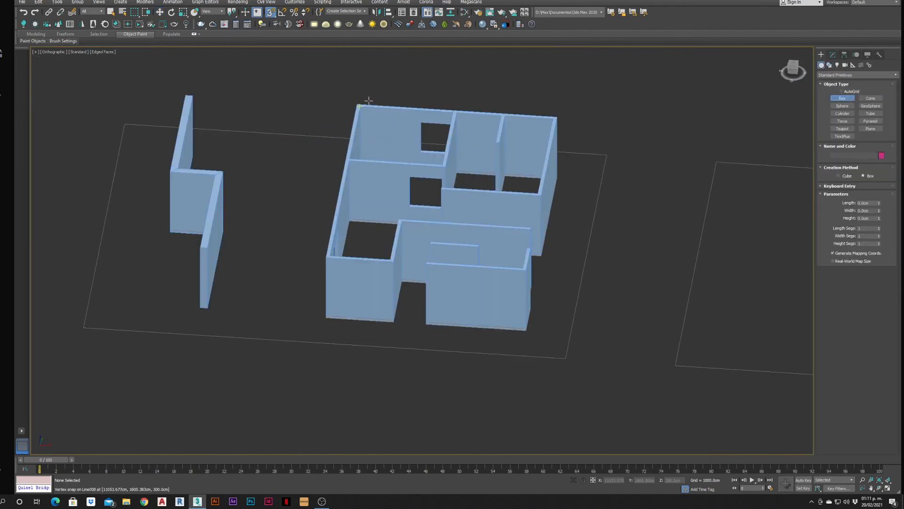
drag(358, 101, 526, 269)
alt+middle_drag(487, 250, 518, 197)
click(637, 144)
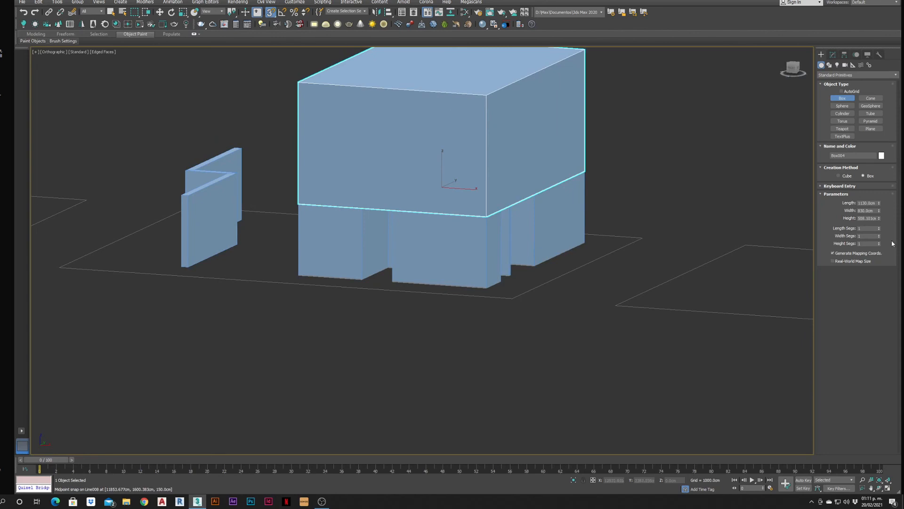
Set the new box's height to 20 cm to form a roof slab, then leave box creation.
middle_drag(643, 150, 582, 188)
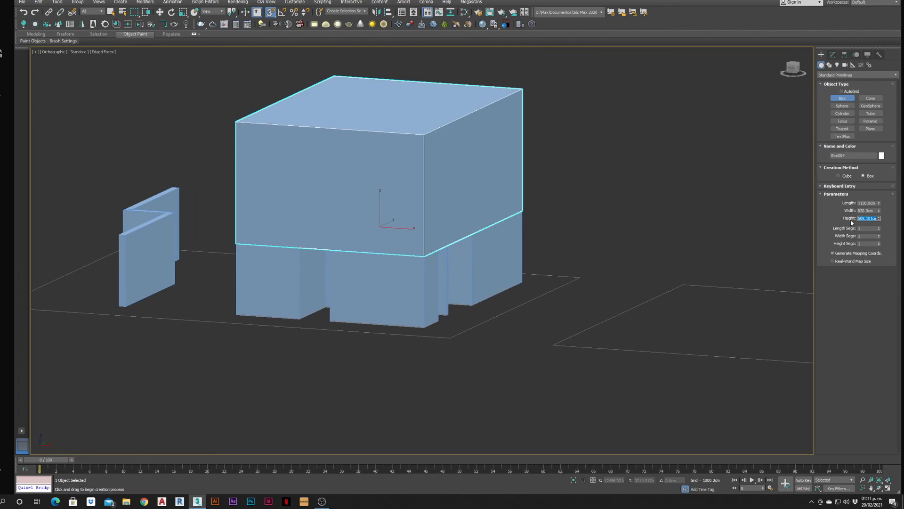
text(20)
key(Return)
alt+middle_drag(606, 267, 420, 269)
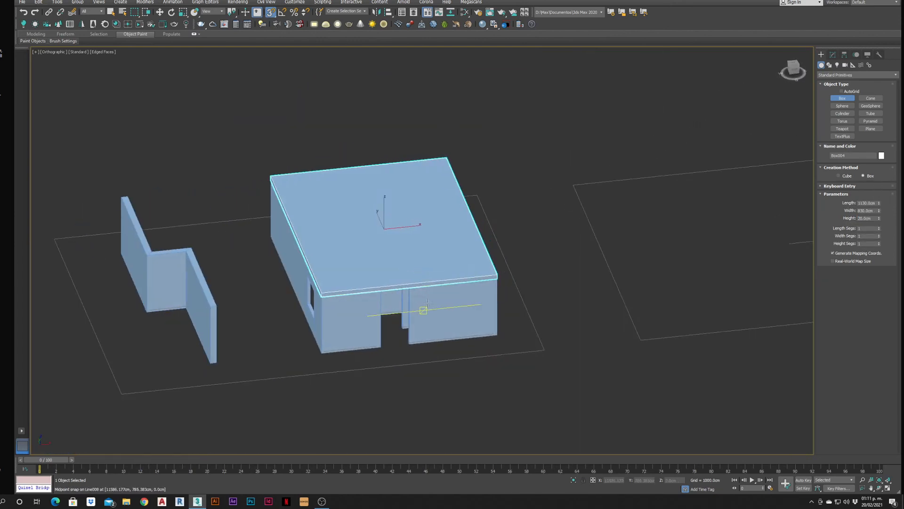
key(w)
Change the object colour of the extruded house walls to dark blue.
click(671, 170)
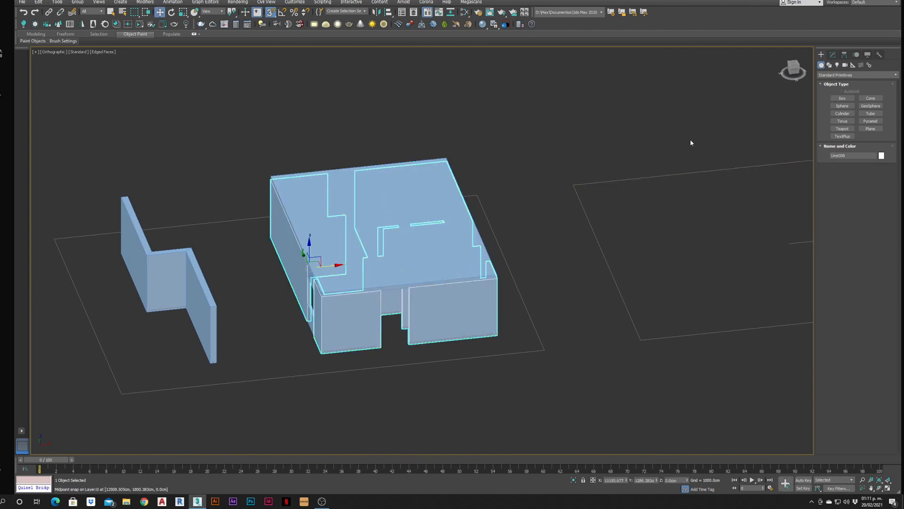
click(833, 56)
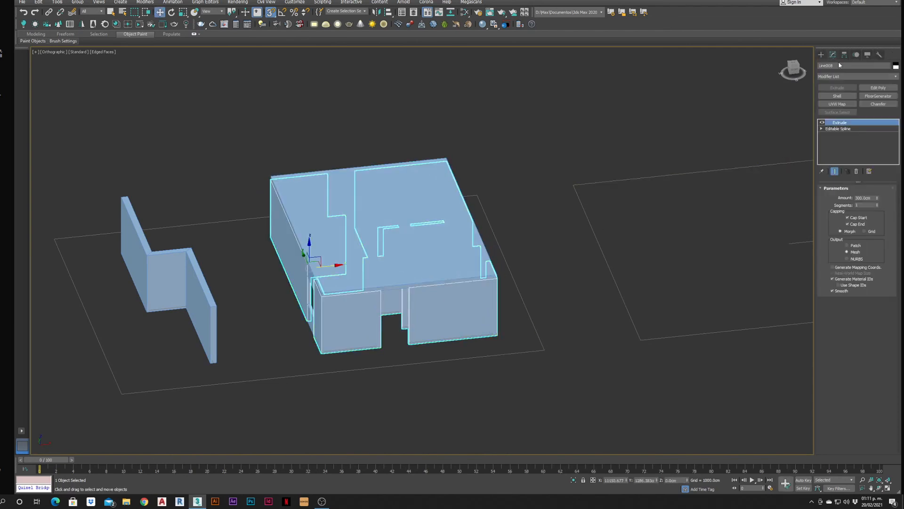
click(896, 66)
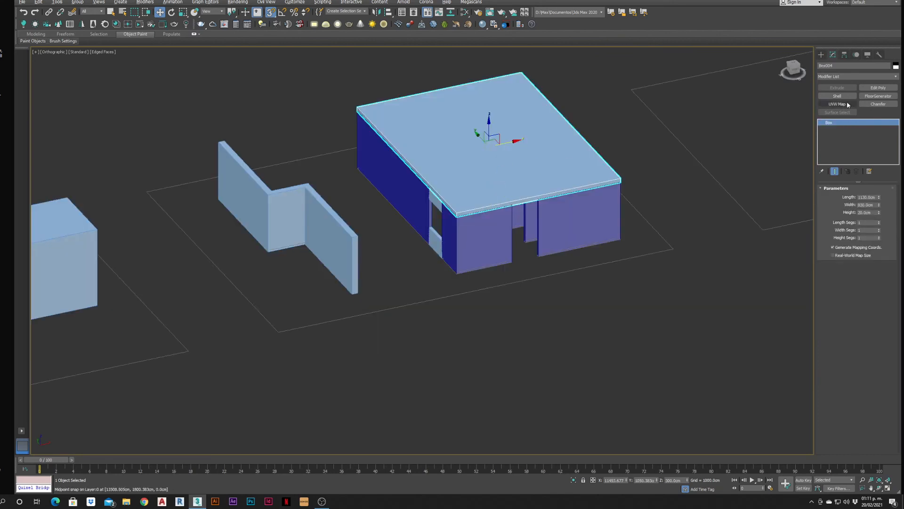
Change the roof slab's object colour to green and raise the slab vertically well above the walls.
click(896, 67)
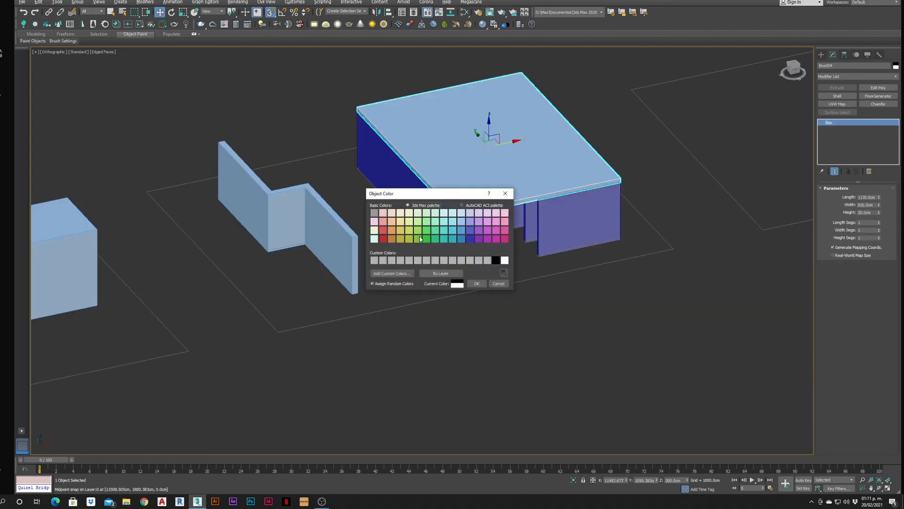
click(479, 284)
scroll(494, 128, down, 4)
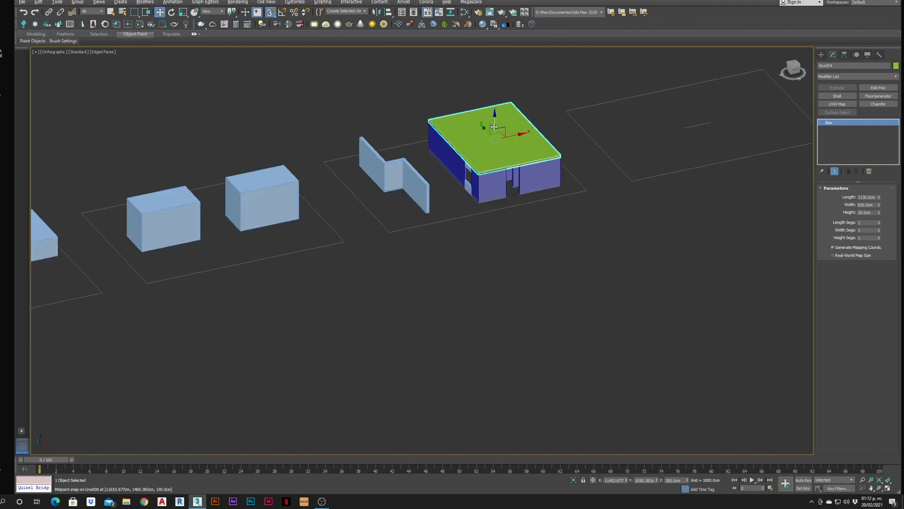
drag(497, 108, 497, 40)
middle_drag(494, 146, 434, 221)
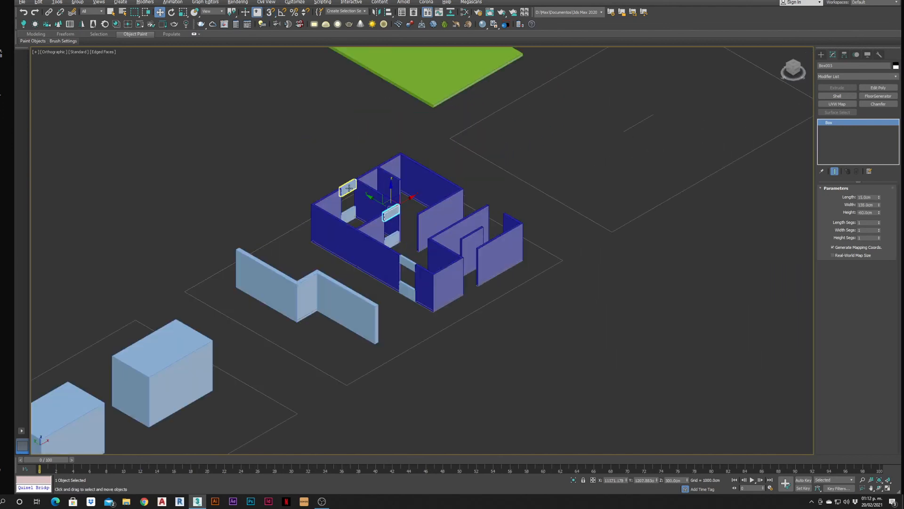
Colour the three lintels yellow and the extruded sills red, then clear the selection.
ctrl+click(350, 188)
click(394, 244)
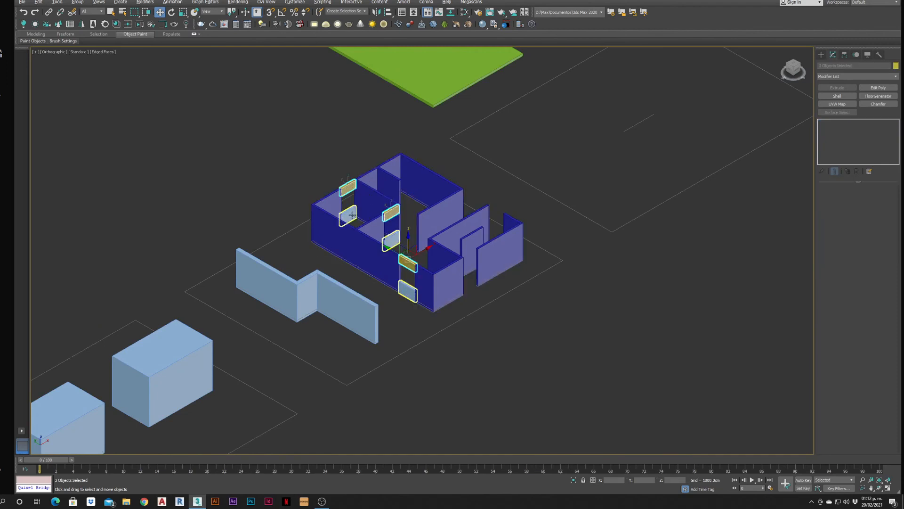
click(895, 67)
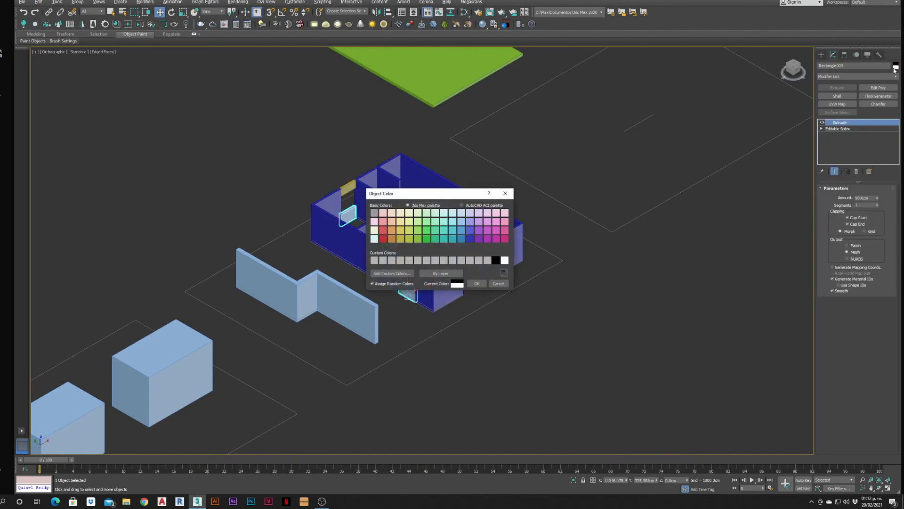
click(476, 283)
scroll(494, 299, down, 3)
click(495, 299)
Examine the coloured walls, lintels, sills and raised roof slab from the opposite side of the house.
alt+middle_drag(495, 298, 541, 253)
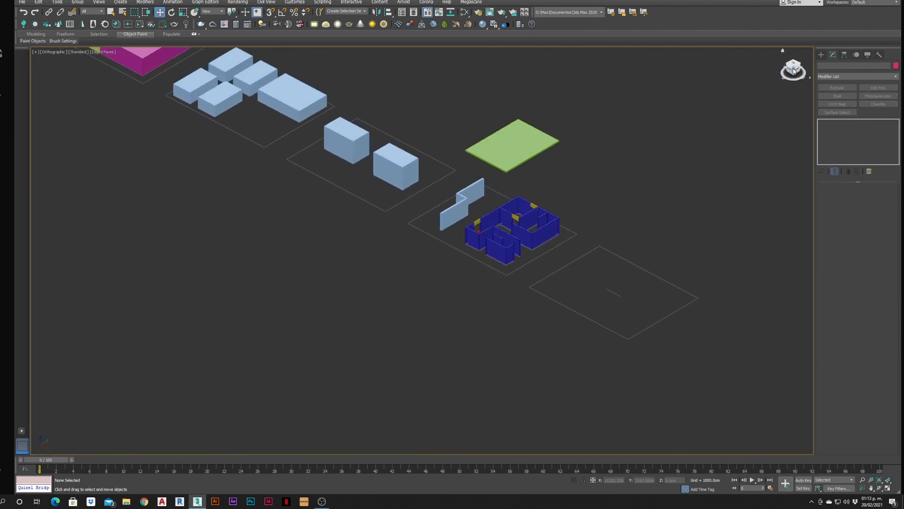
scroll(525, 245, up, 3)
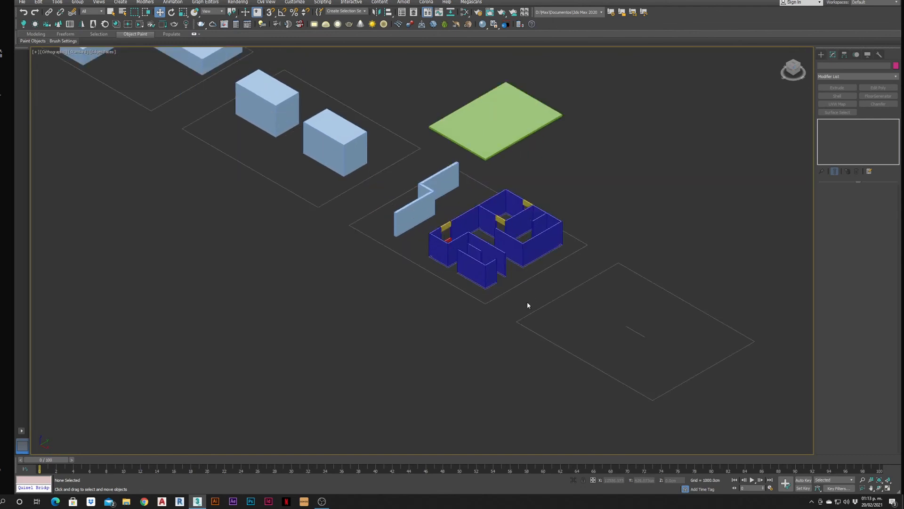
middle_drag(554, 194, 554, 206)
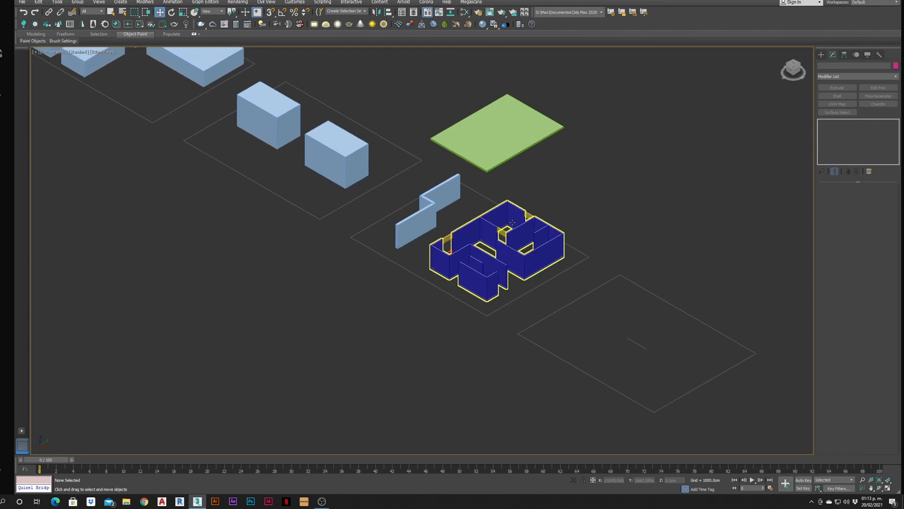
scroll(560, 176, up, 3)
middle_drag(578, 210, 569, 171)
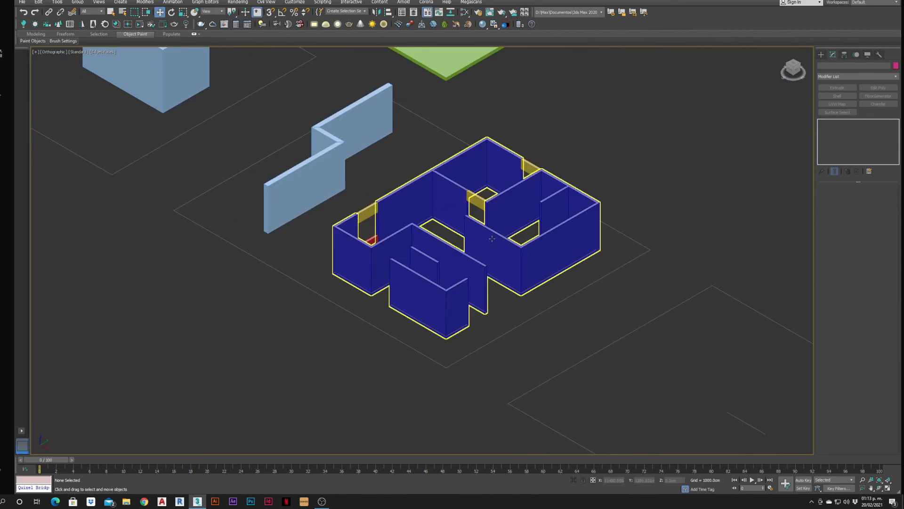
middle_drag(624, 210, 561, 161)
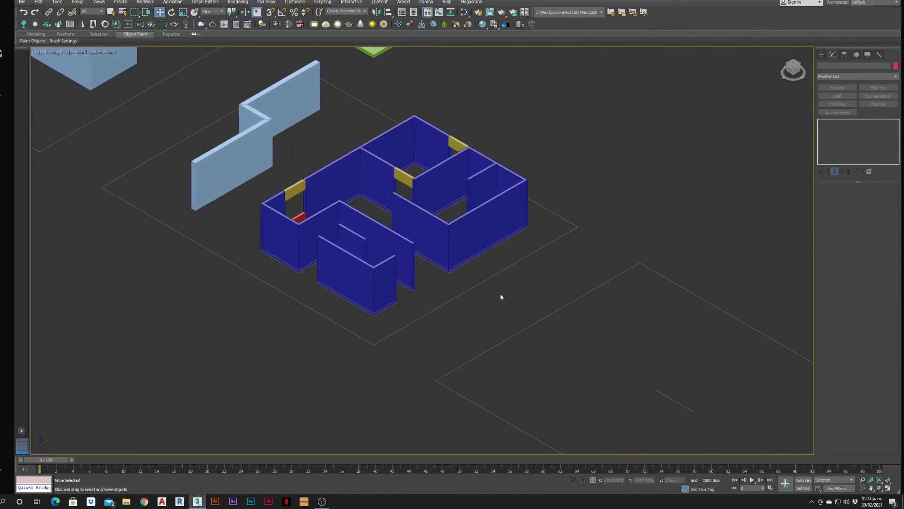
middle_drag(462, 275, 535, 228)
scroll(374, 188, down, 4)
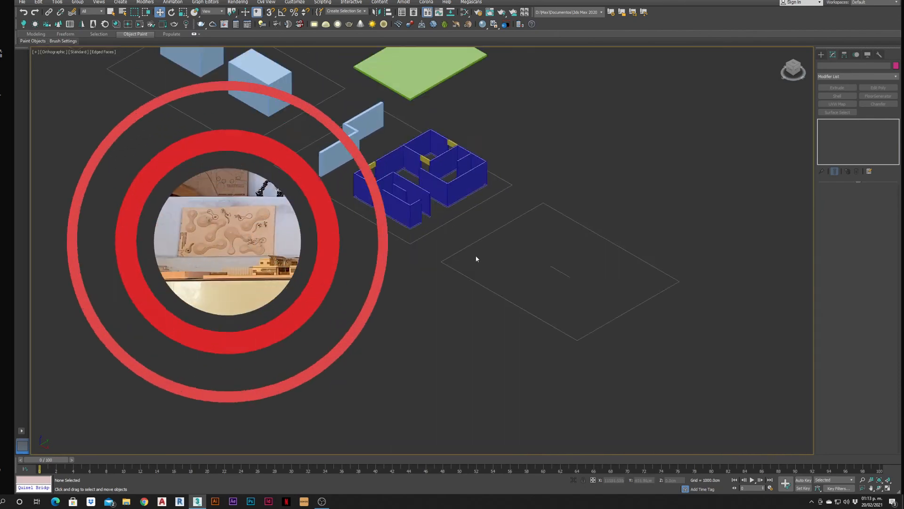